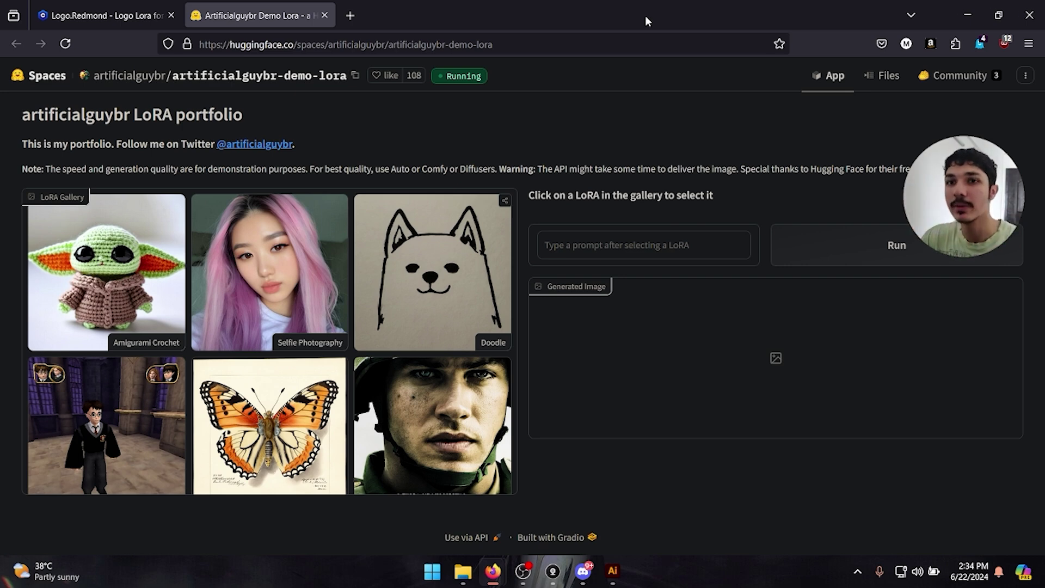
- Switch to the Civitai site and search its models for "logo"
click(107, 6)
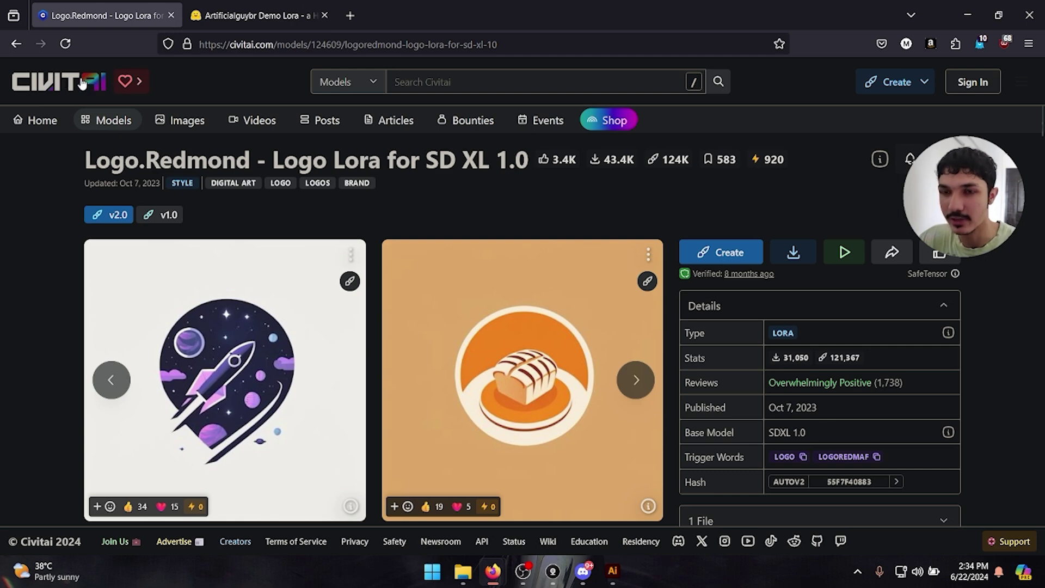
click(297, 5)
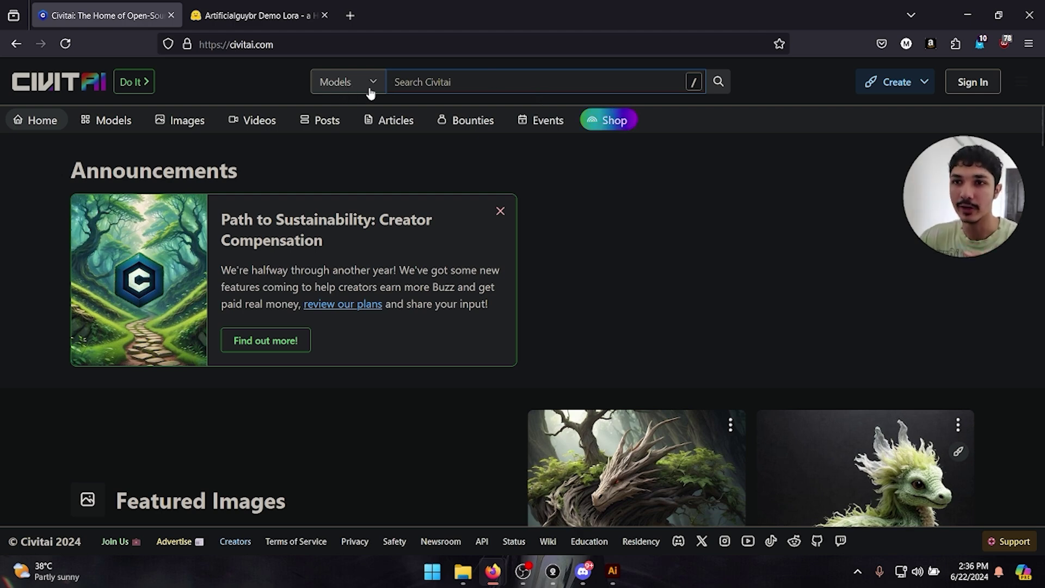
click(516, 92)
text(logo)
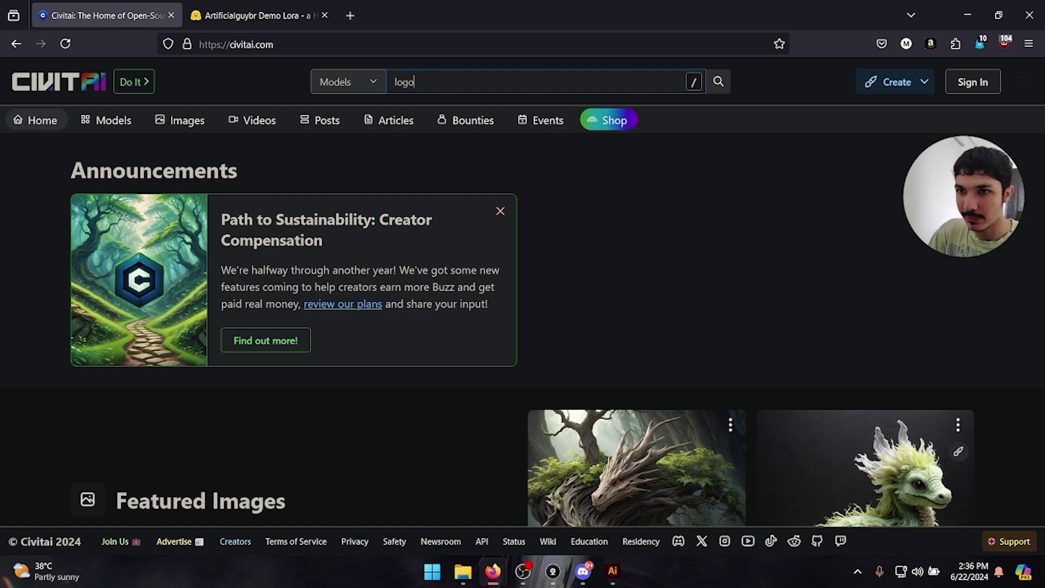
key(Return)
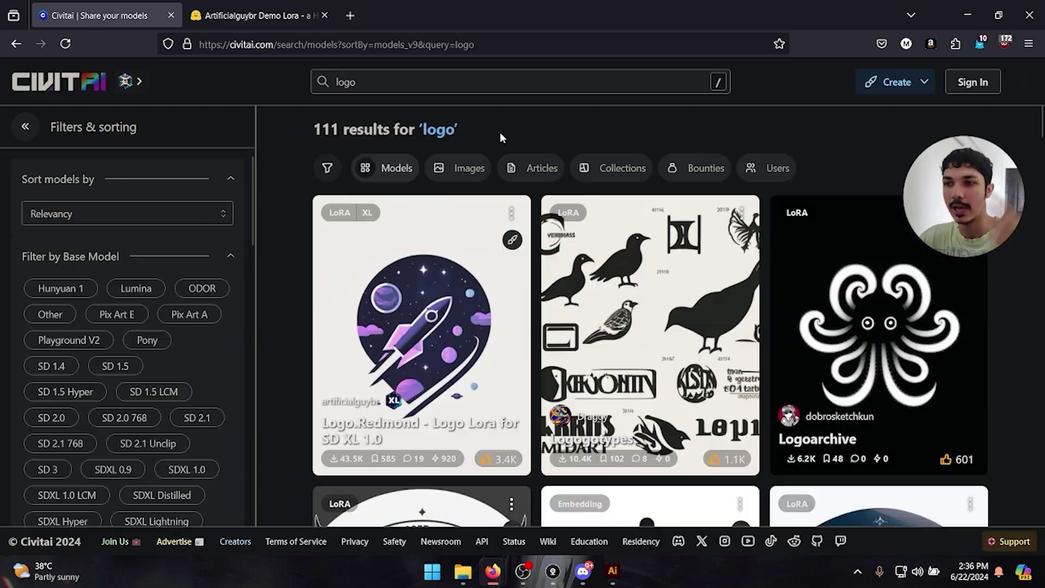
- Browse the logo model results and open the Logo.Redmond - Logo Lora for SD XL 1.0 page
scroll(299, 294, down, 2)
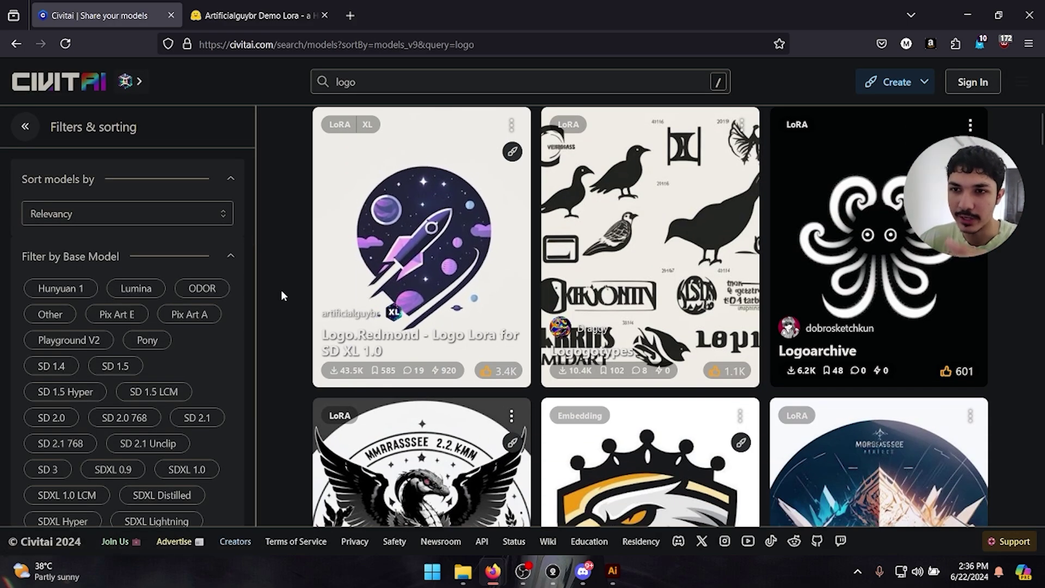
scroll(295, 285, down, 3)
scroll(295, 286, up, 1)
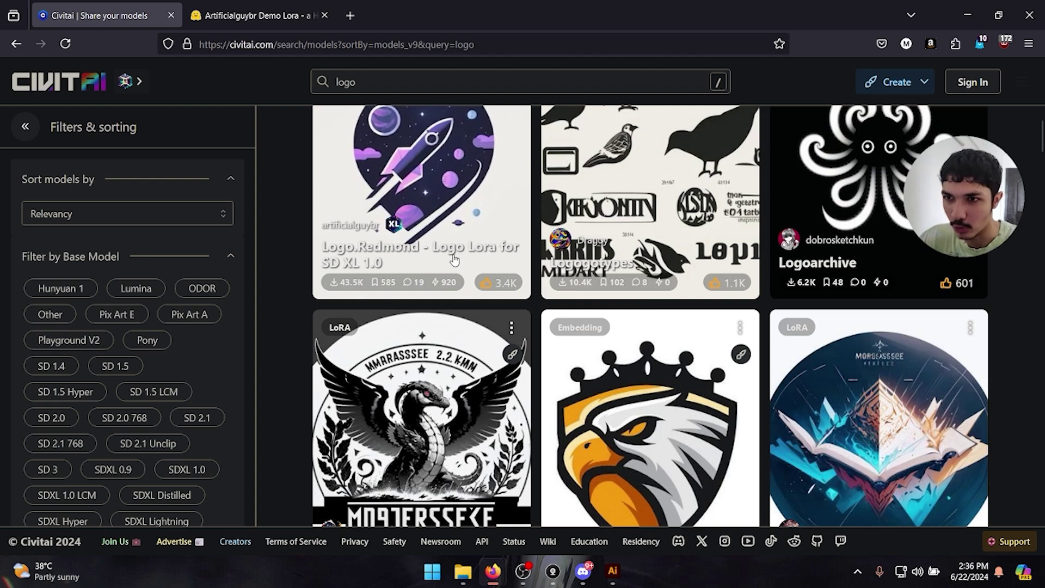
scroll(455, 260, down, 3)
scroll(653, 218, down, 3)
scroll(685, 330, up, 9)
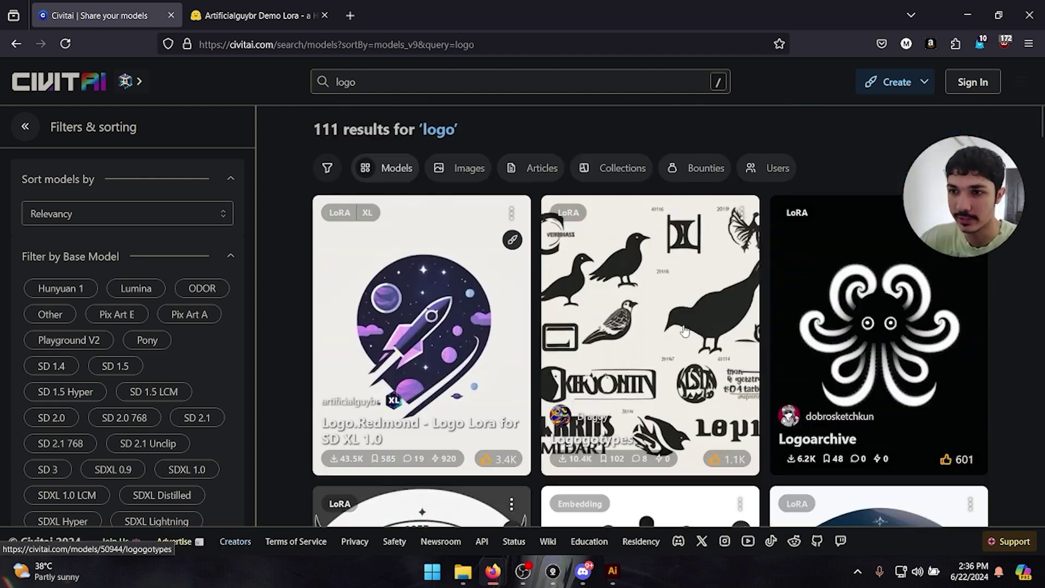
click(388, 326)
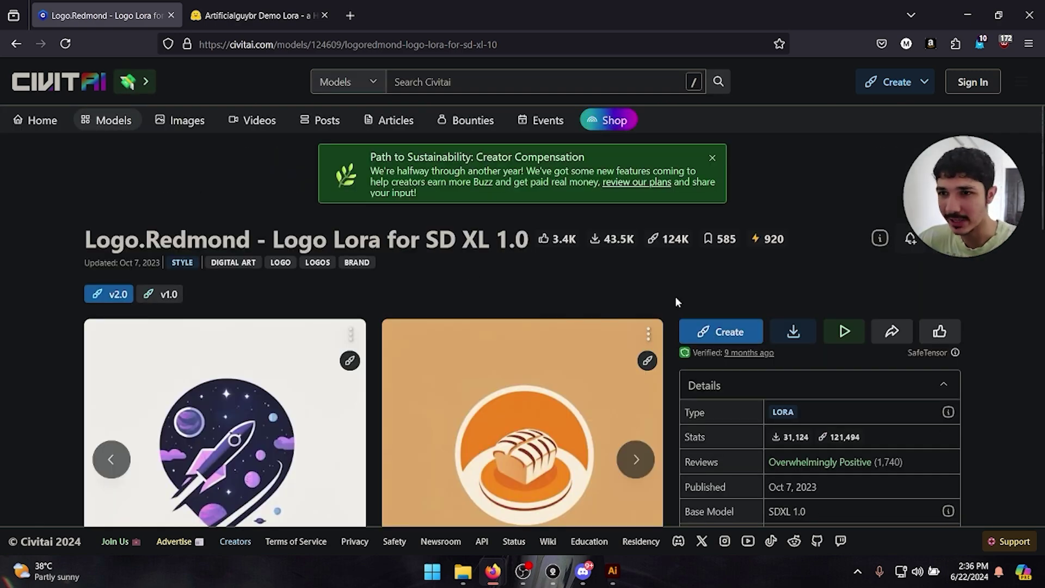
- Open the link in the Logo.Redmond description for testing all the creator's LoRAs for free
scroll(10, 326, down, 8)
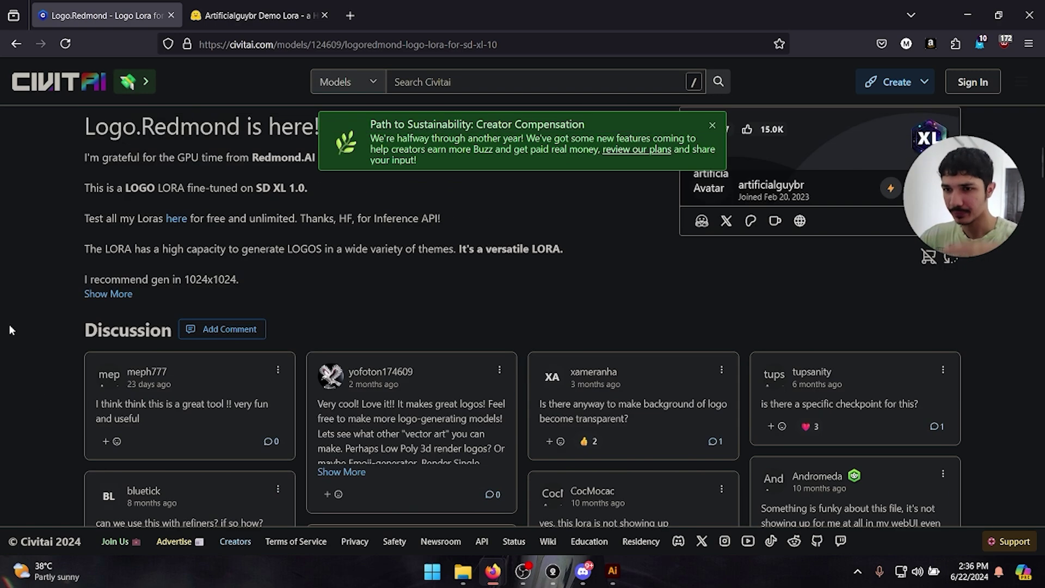
scroll(8, 322, down, 3)
scroll(9, 315, up, 8)
scroll(8, 314, down, 4)
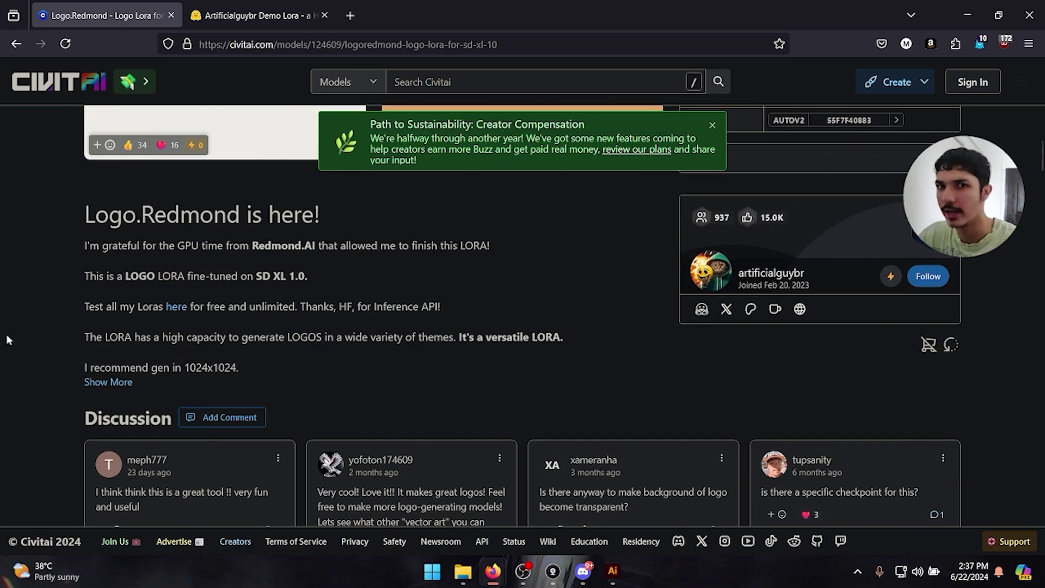
scroll(44, 223, up, 8)
scroll(43, 223, down, 8)
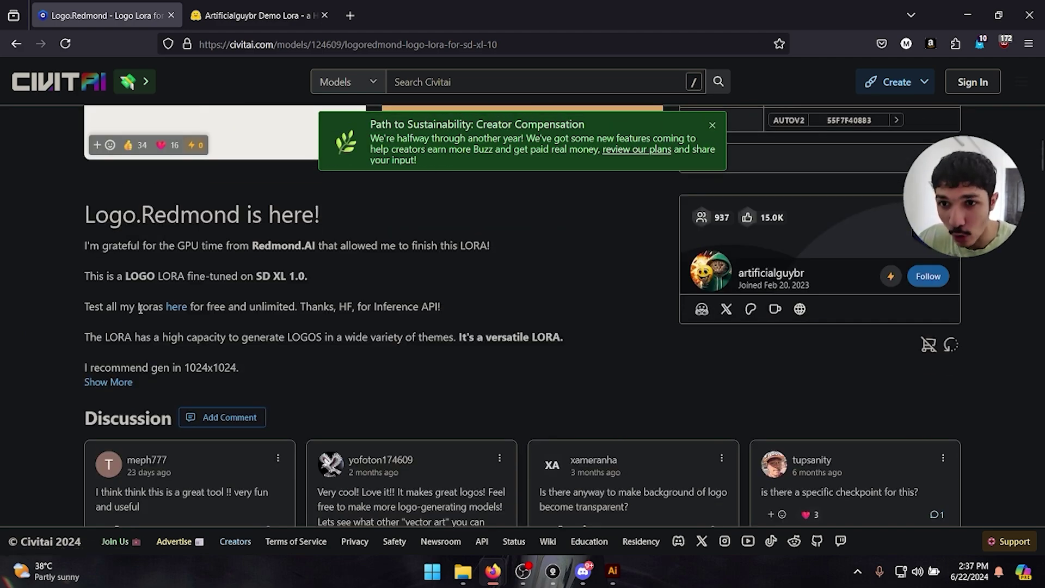
click(181, 308)
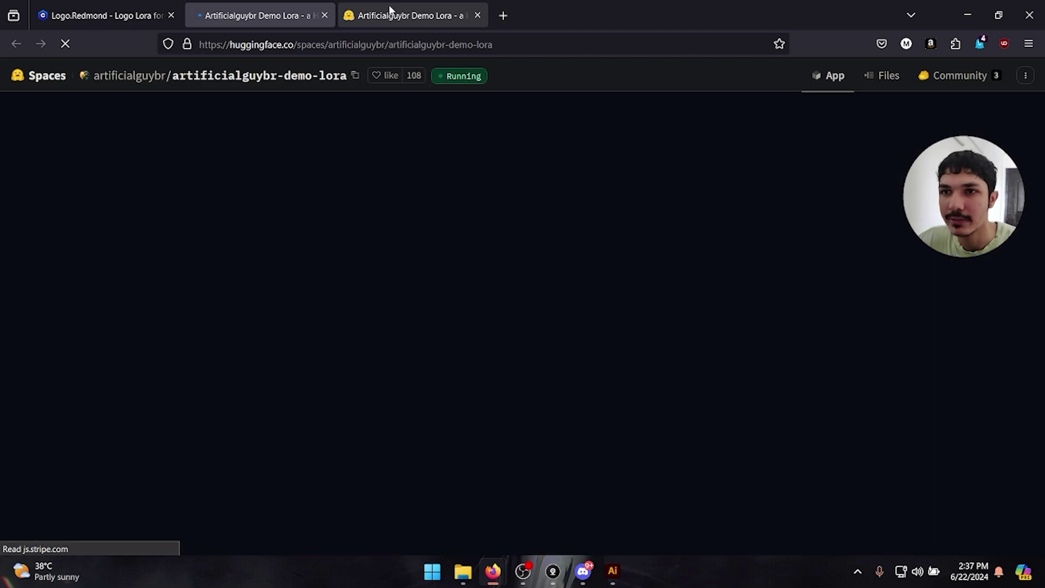
- Close the duplicate artificialguybr demo page, keeping a single copy of the Hugging Face Space open
click(392, 10)
click(283, 10)
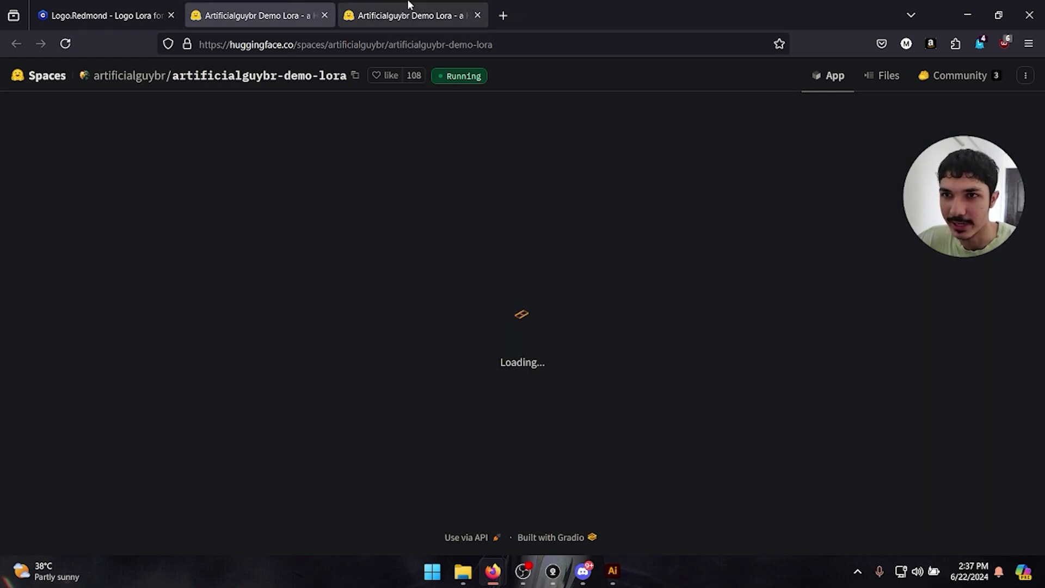
middle_click(409, 5)
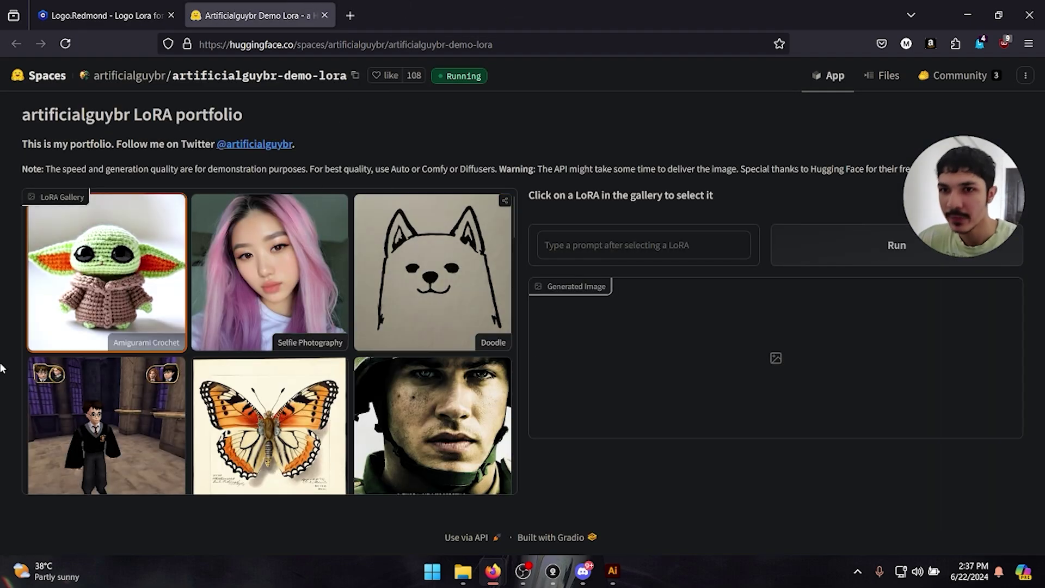
- Browse the LoRA gallery and select the LogoRedmond LoRA with the unicorn logo
scroll(243, 287, down, 10)
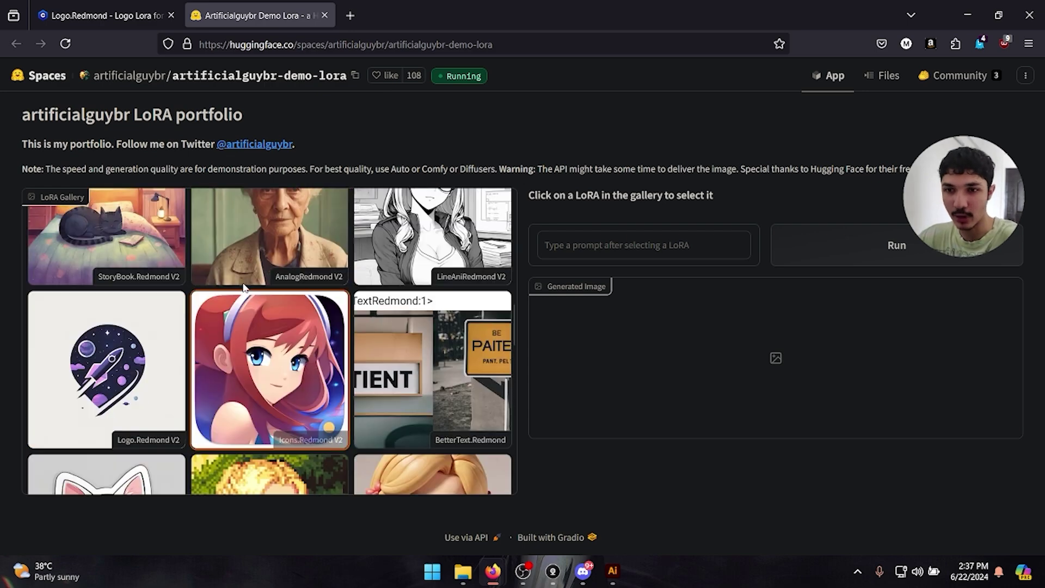
scroll(243, 287, down, 12)
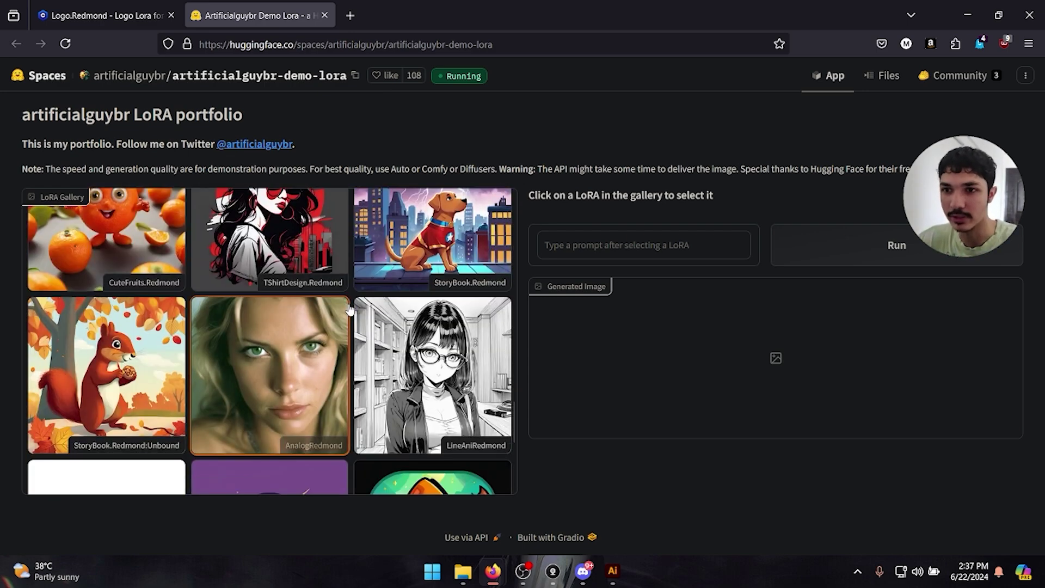
scroll(350, 309, down, 5)
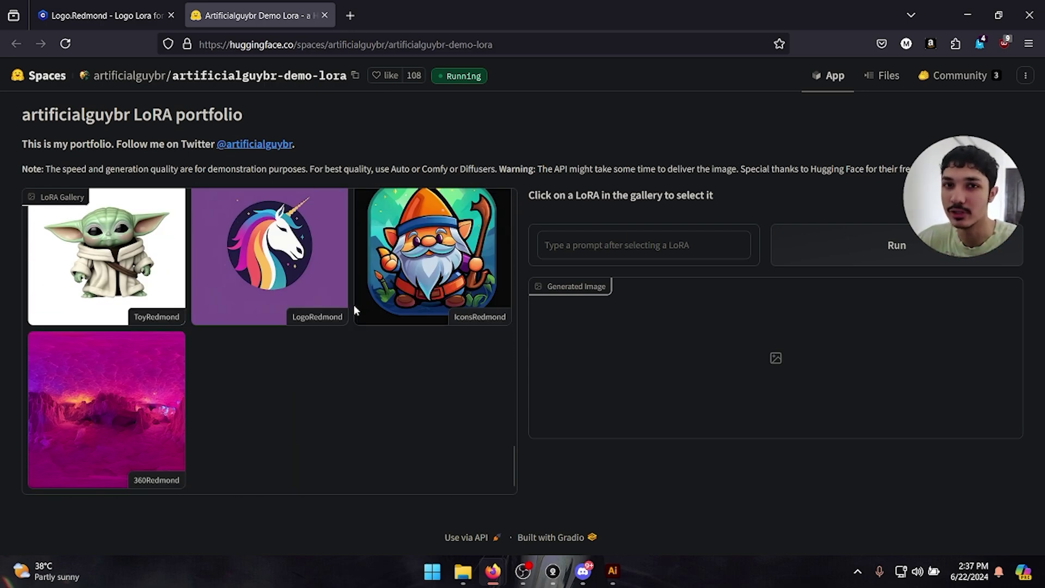
scroll(267, 348, up, 10)
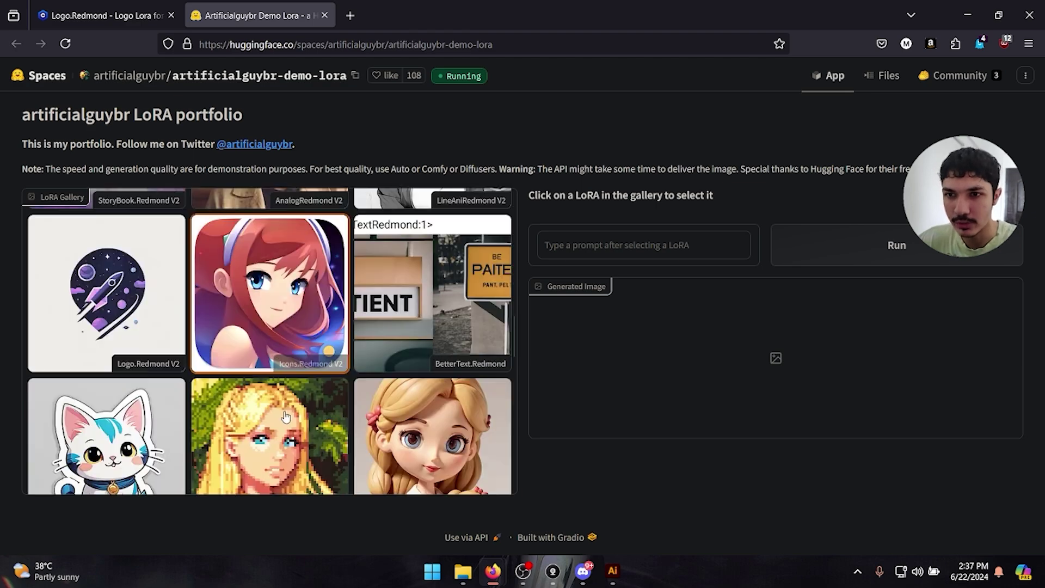
scroll(278, 370, down, 10)
click(277, 281)
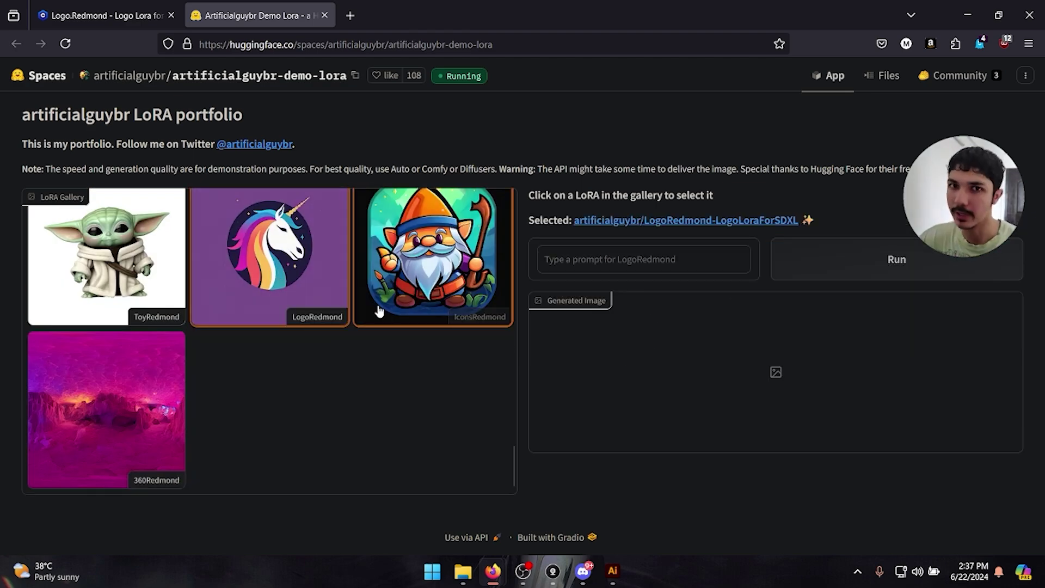
scroll(381, 311, up, 10)
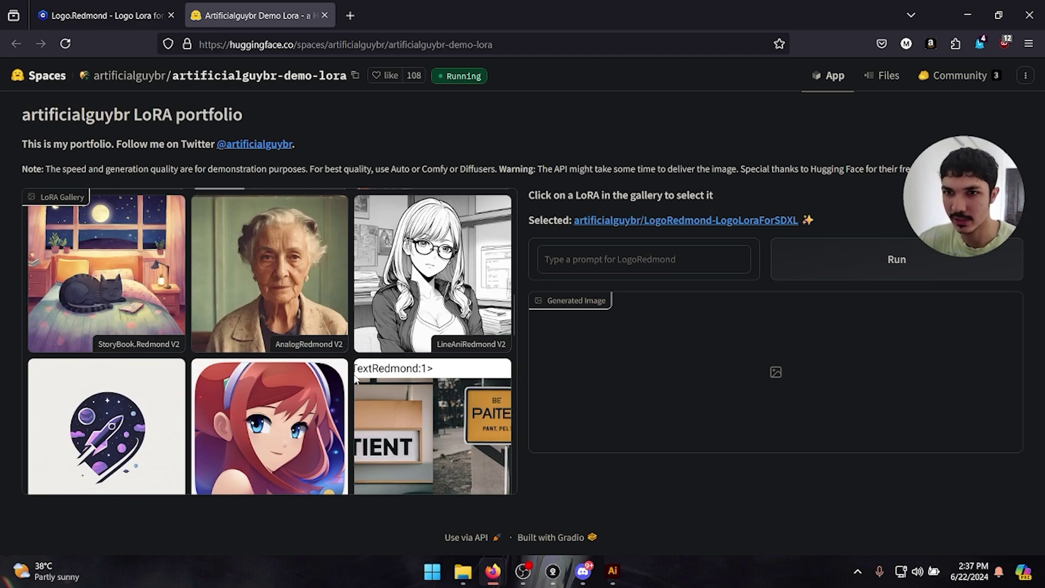
scroll(354, 377, down, 10)
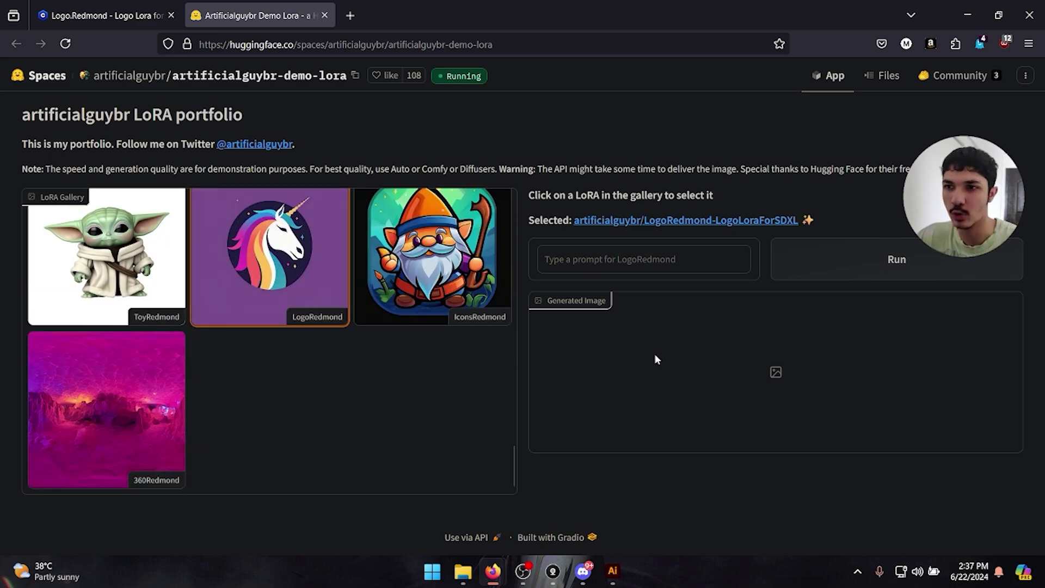
- Enter the prompt "Make me a logo for a podcast called "The Ai Podcast"" for LogoRedmond
click(727, 262)
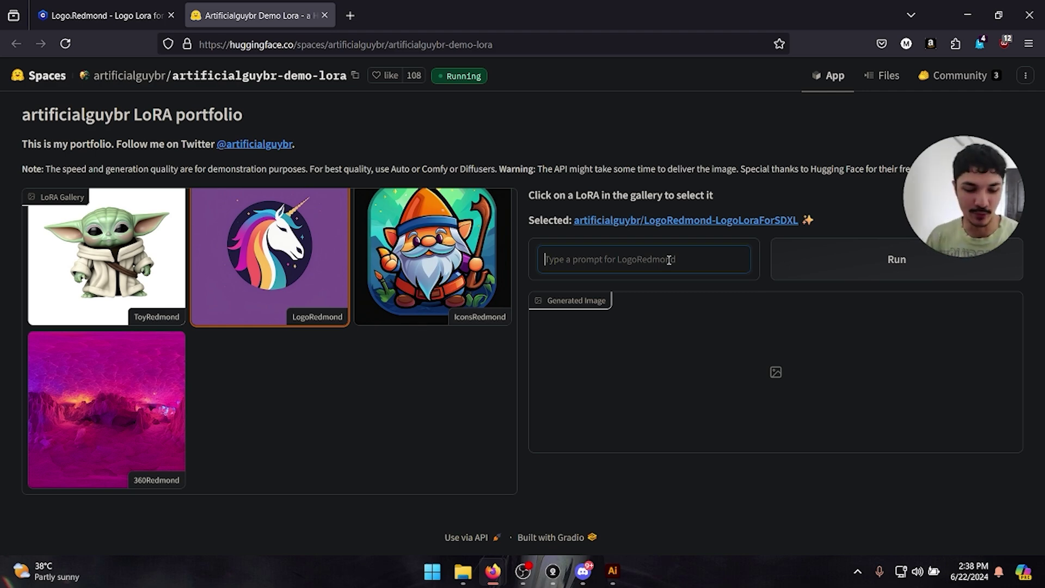
text(Make me a logo for a podcast called "The Ai Podcast")
- Read through the whole podcast logo prompt from its beginning to its end
key(Left)
key(Left)
key(Left)
key(Left)
key(Left)
key(Left)
key(Left)
key(Left)
key(Left)
key(Left)
key(Left)
key(Left)
key(Left)
key(Left)
key(Left)
key(Left)
key(Left)
key(Left)
key(Left)
key(Left)
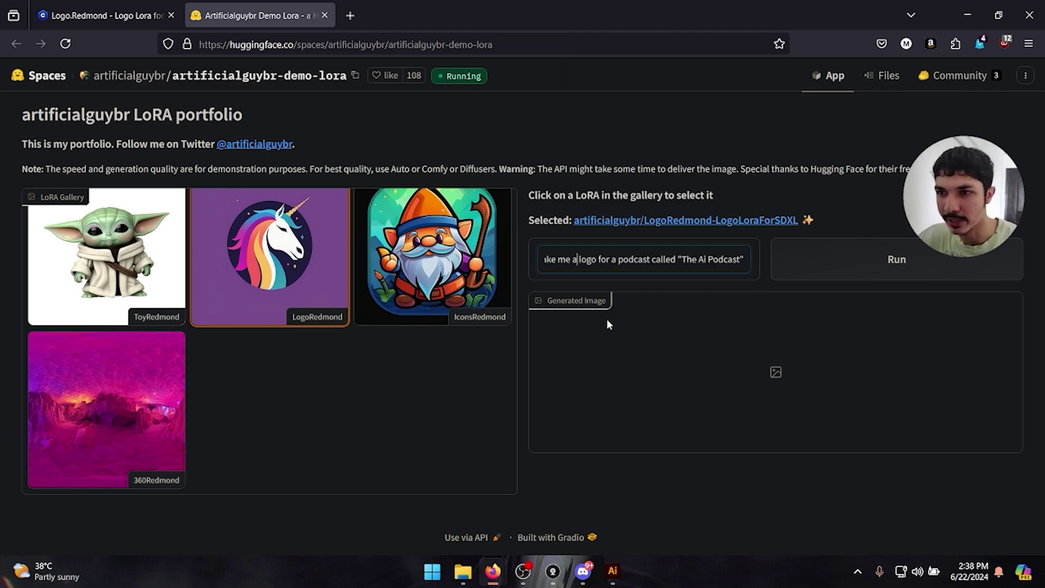
key(Home)
key(Right)
key(Right)
key(Right)
key(Right)
key(Right)
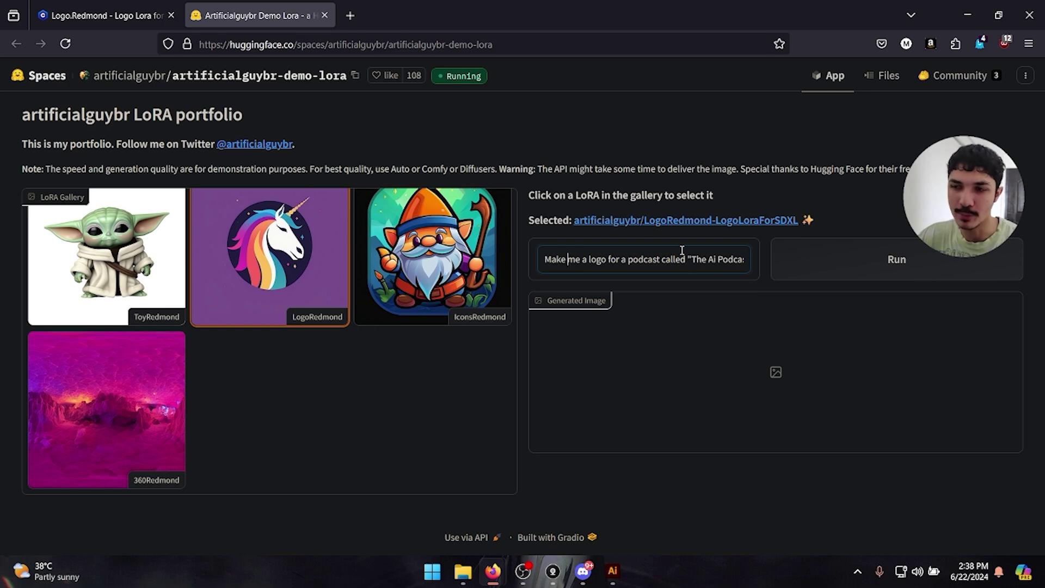
key(Right)
key(Right)
key(Right)
key(Right)
key(Right)
key(Right)
key(Right)
key(Right)
key(Right)
key(Right)
key(Right)
key(Right)
key(Right)
key(Right)
key(Right)
key(Right)
key(Right)
key(Right)
key(Right)
key(Right)
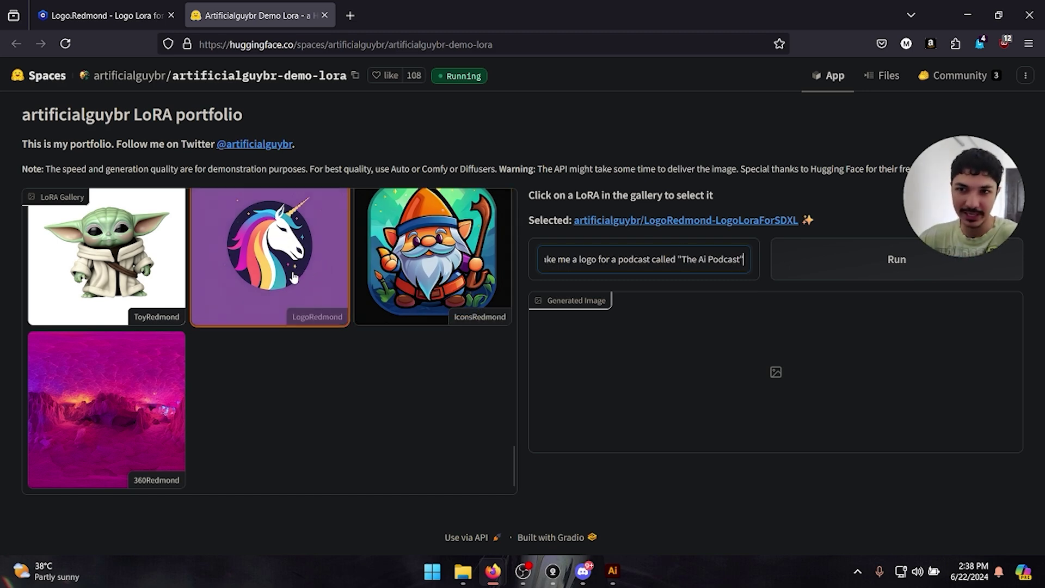
- Generate the podcast logo with the LogoRedmond LoRA
scroll(261, 374, up, 3)
scroll(261, 375, down, 3)
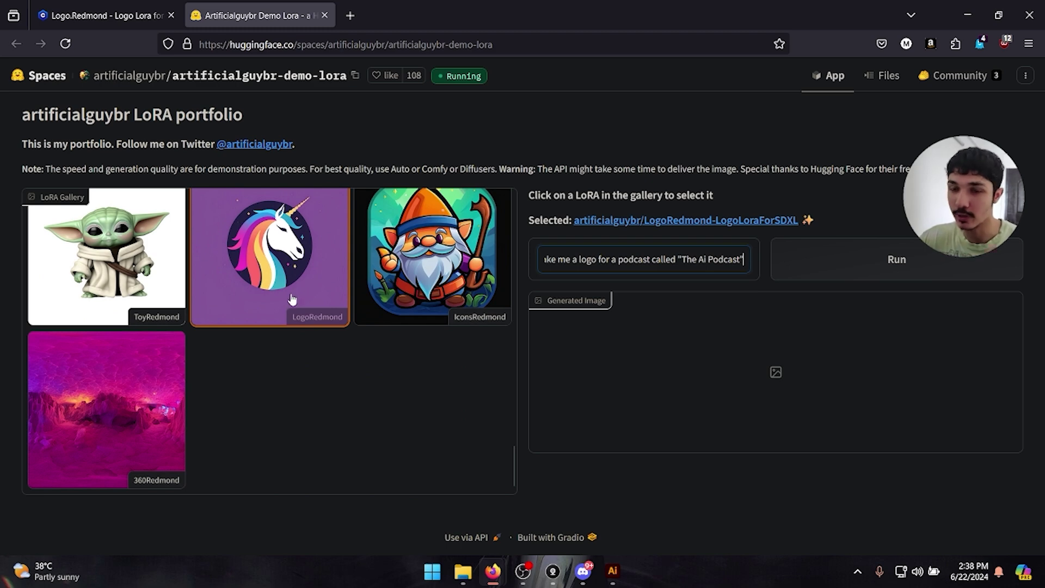
click(925, 270)
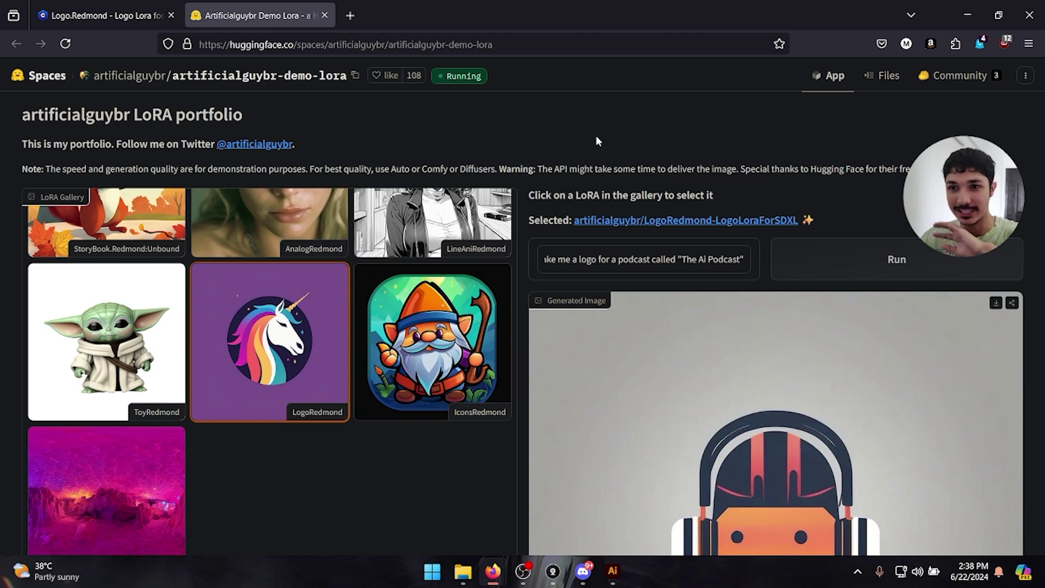
- Inspect the generated headphone logo and download the image
scroll(660, 143, down, 4)
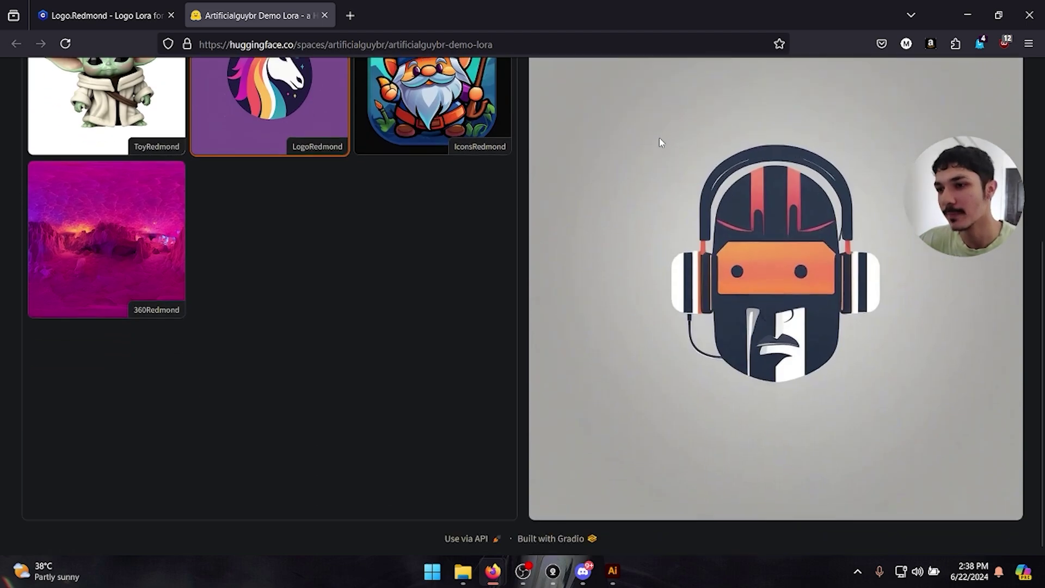
scroll(822, 299, up, 1)
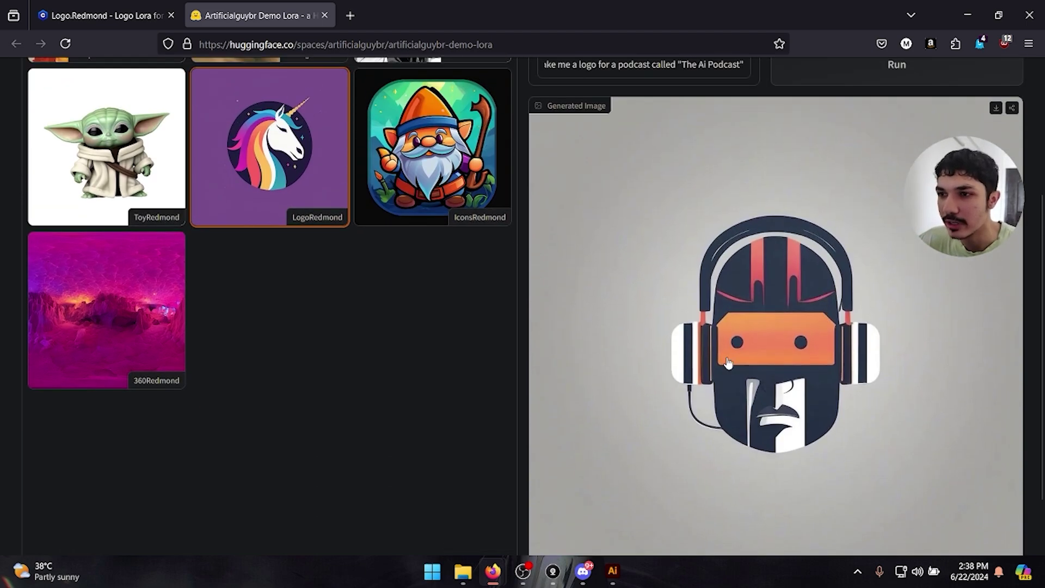
scroll(848, 342, up, 2)
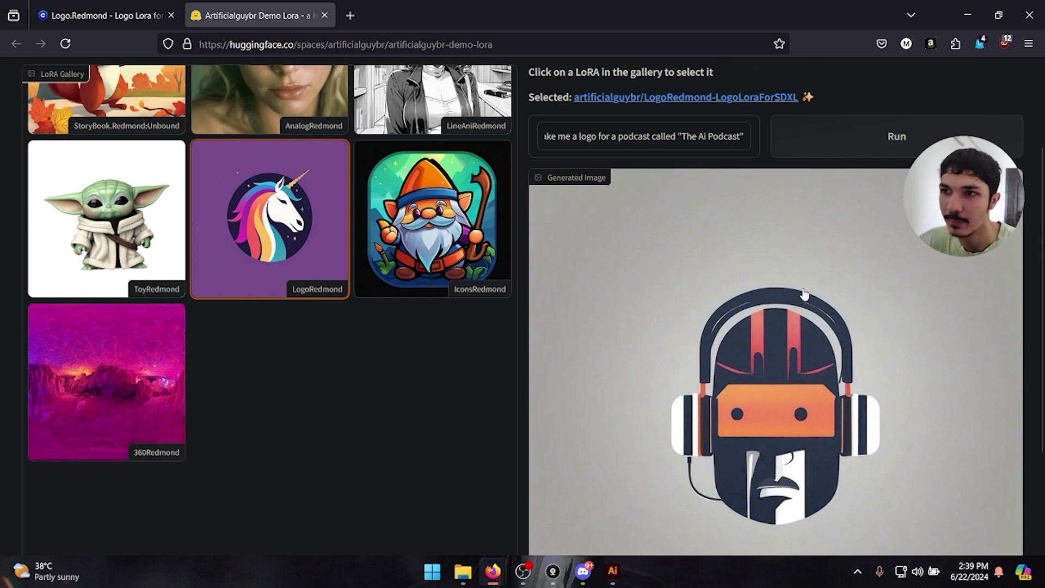
click(998, 180)
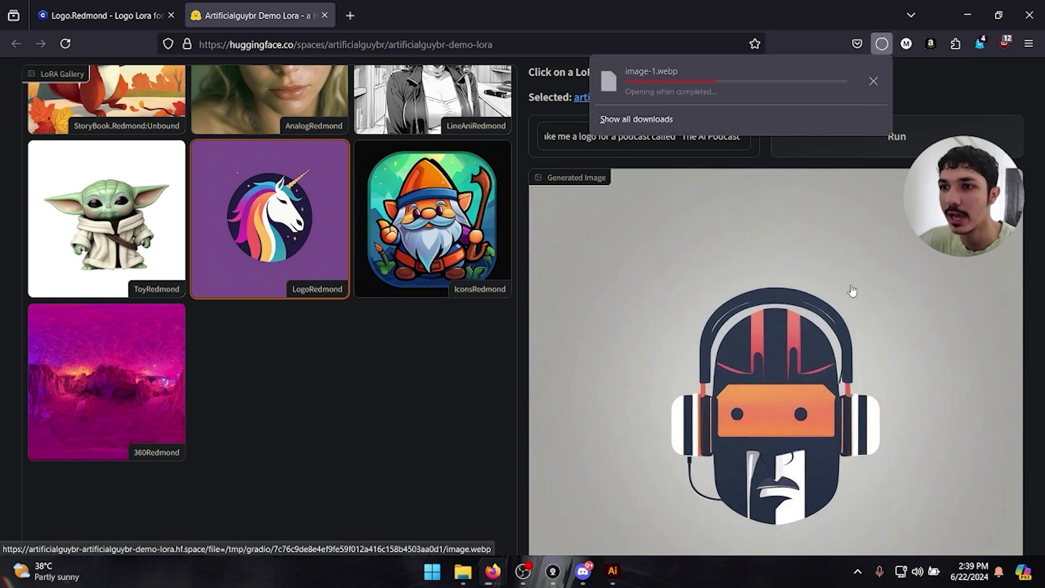
- Replace "called" in the podcast prompt with "with the text" and generate a new logo
scroll(851, 292, down, 3)
scroll(691, 279, up, 5)
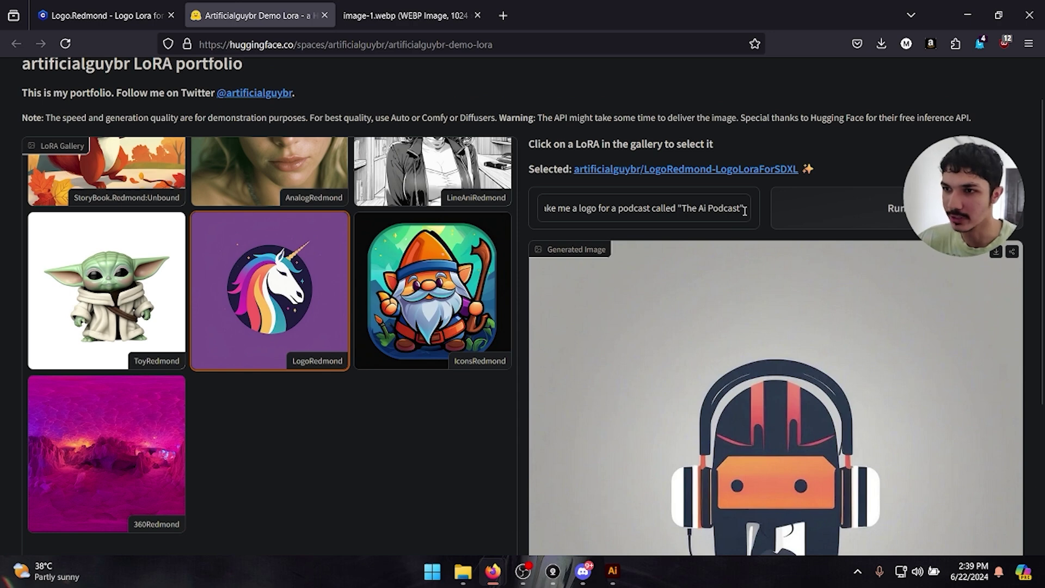
click(676, 209)
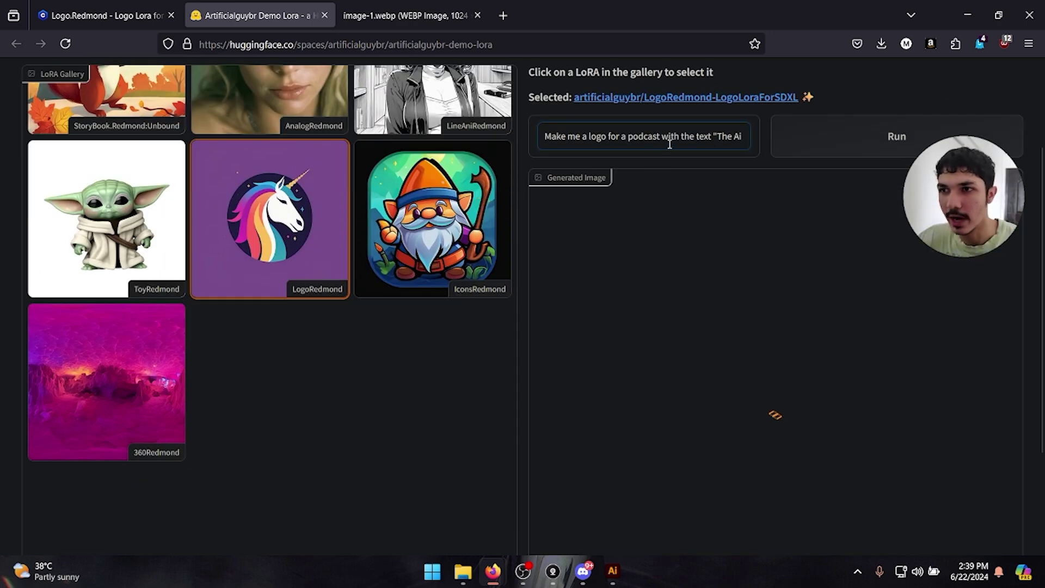
drag(661, 137, 709, 140)
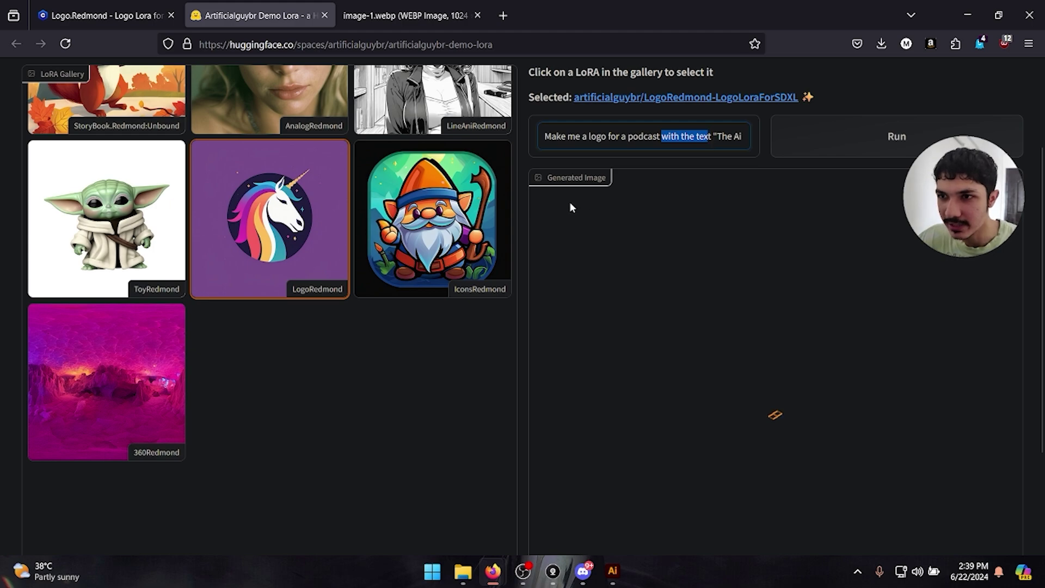
click(522, 262)
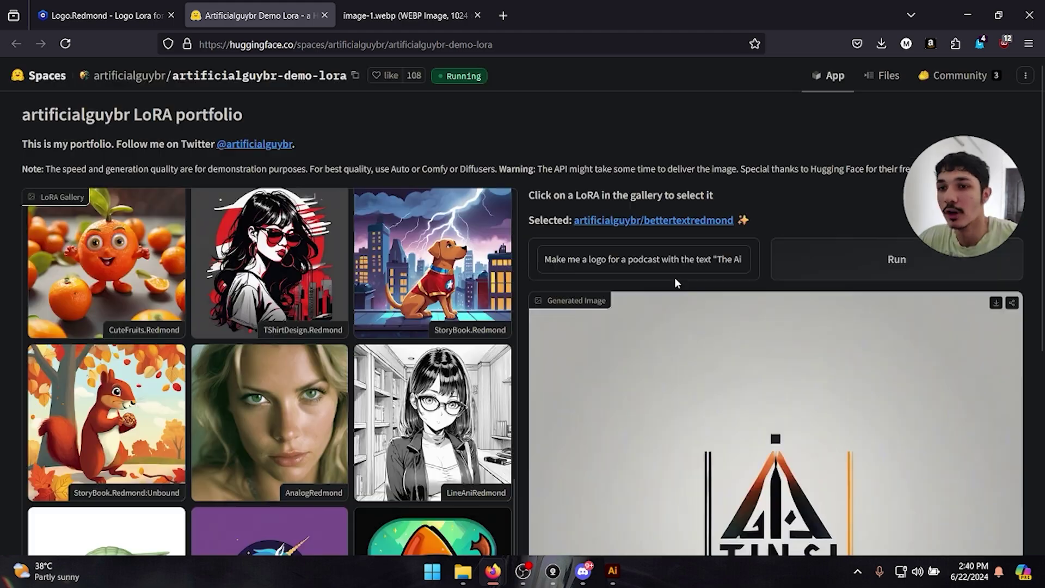
- Examine the latest generated podcast logo and look through the LoRA gallery around the LogoRedmond model
scroll(676, 280, down, 5)
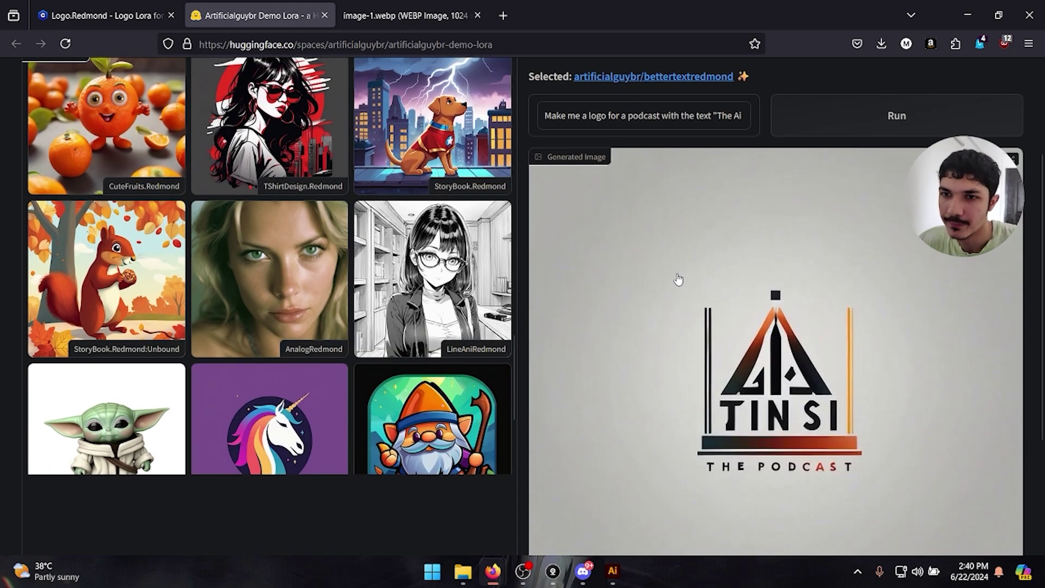
scroll(676, 280, down, 1)
scroll(458, 298, down, 1)
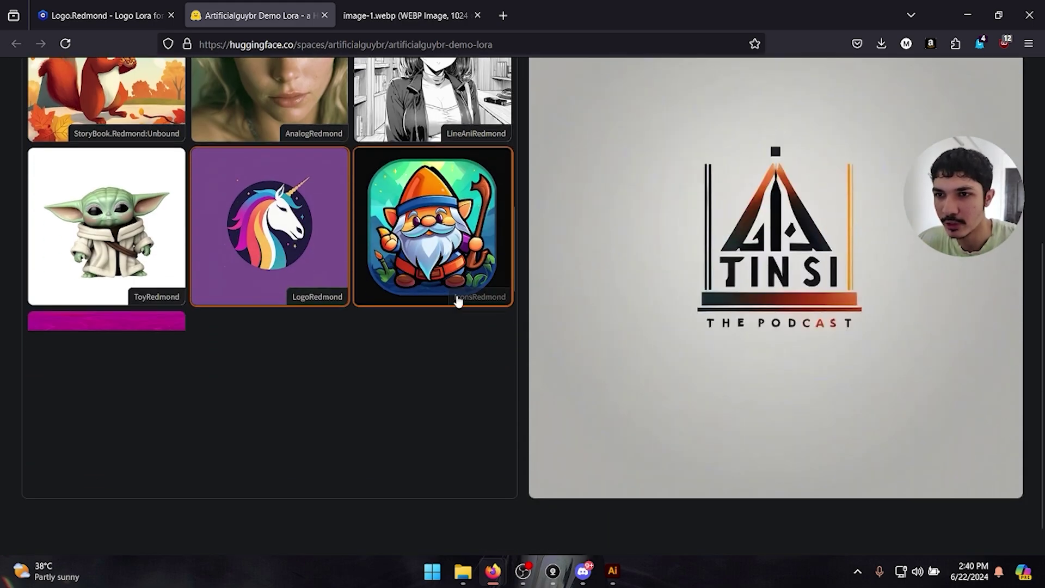
scroll(457, 298, up, 3)
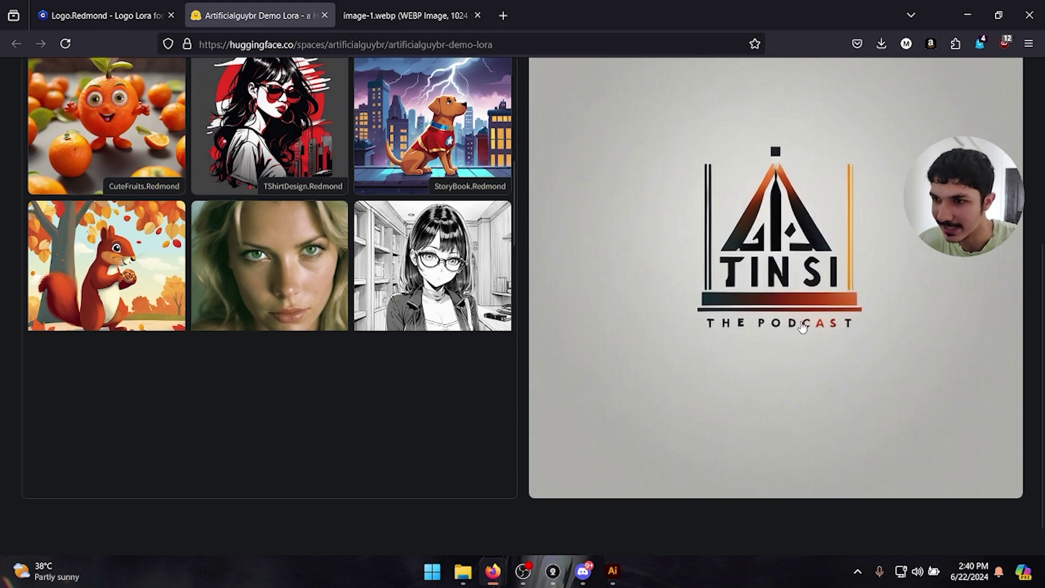
scroll(435, 261, up, 3)
scroll(592, 296, up, 3)
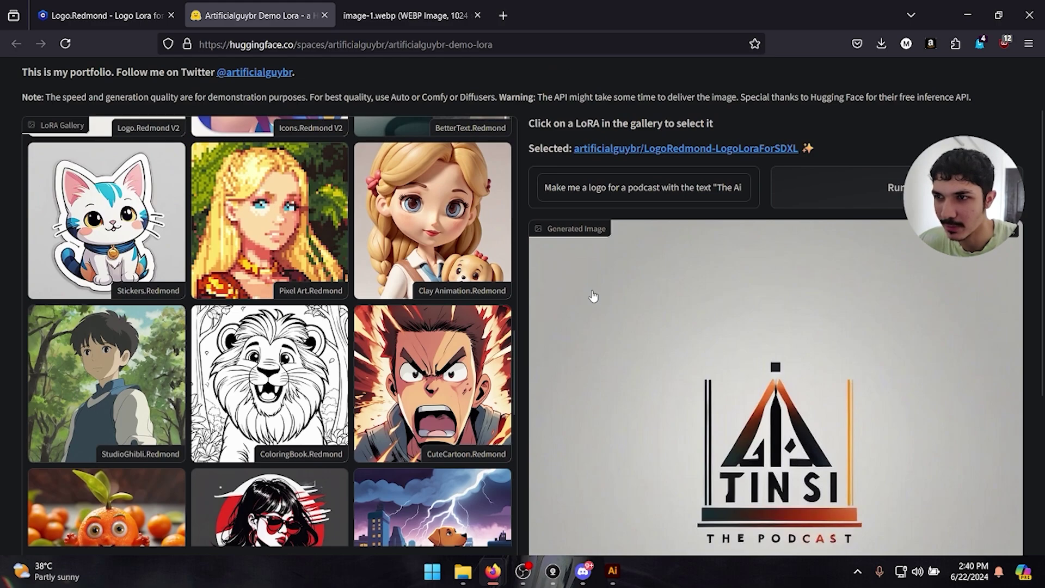
scroll(388, 348, down, 6)
scroll(381, 343, down, 1)
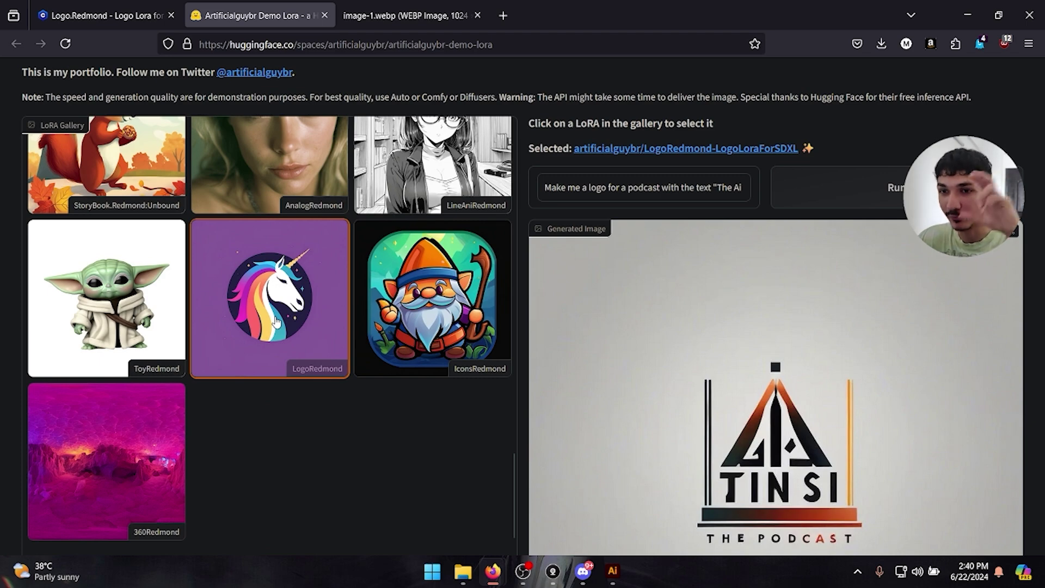
- Select the BetterText.Redmond LoRA and generate another podcast logo from the same prompt
scroll(275, 321, up, 10)
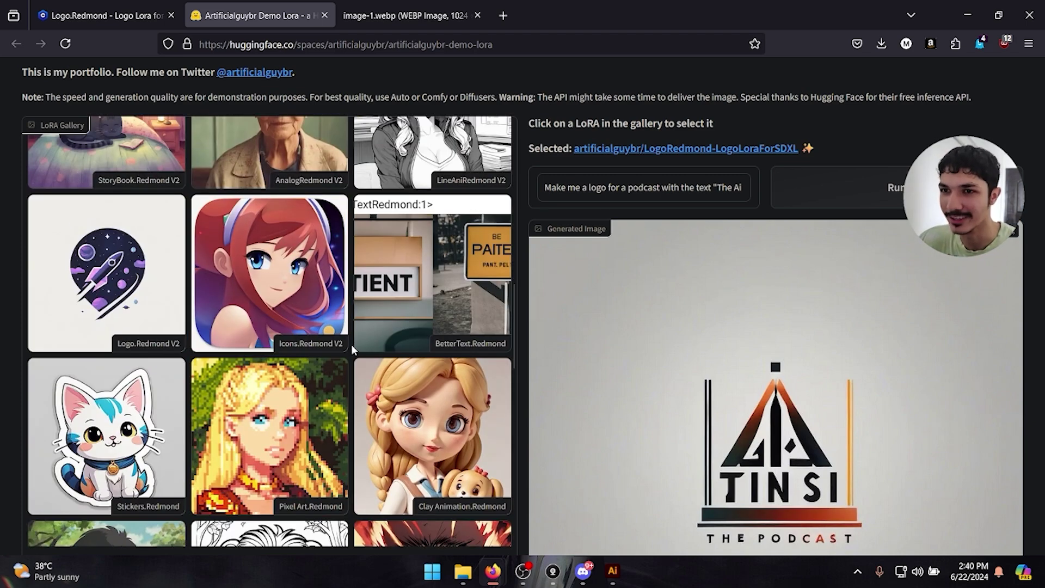
click(420, 231)
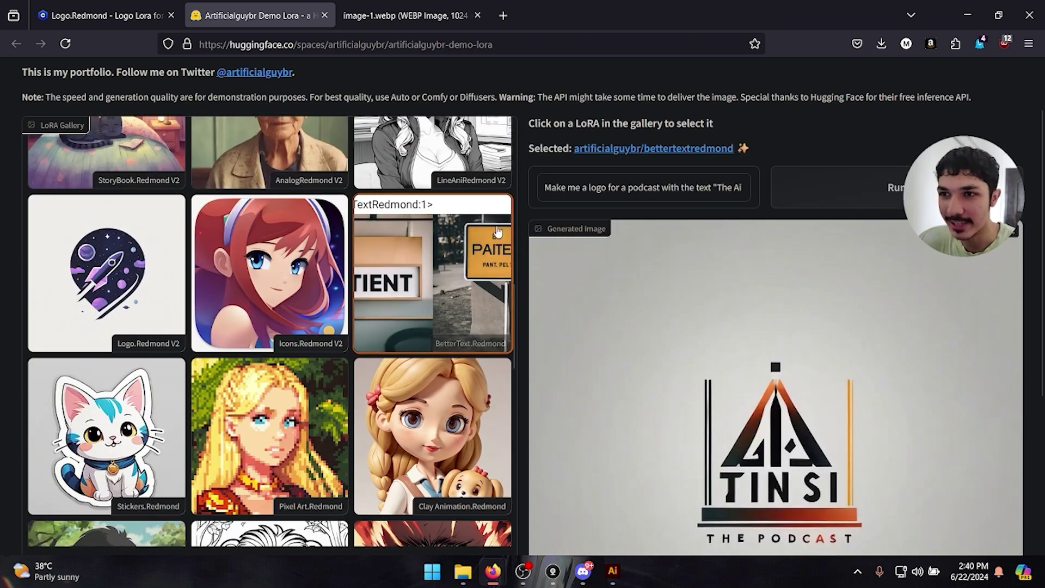
scroll(834, 441, down, 3)
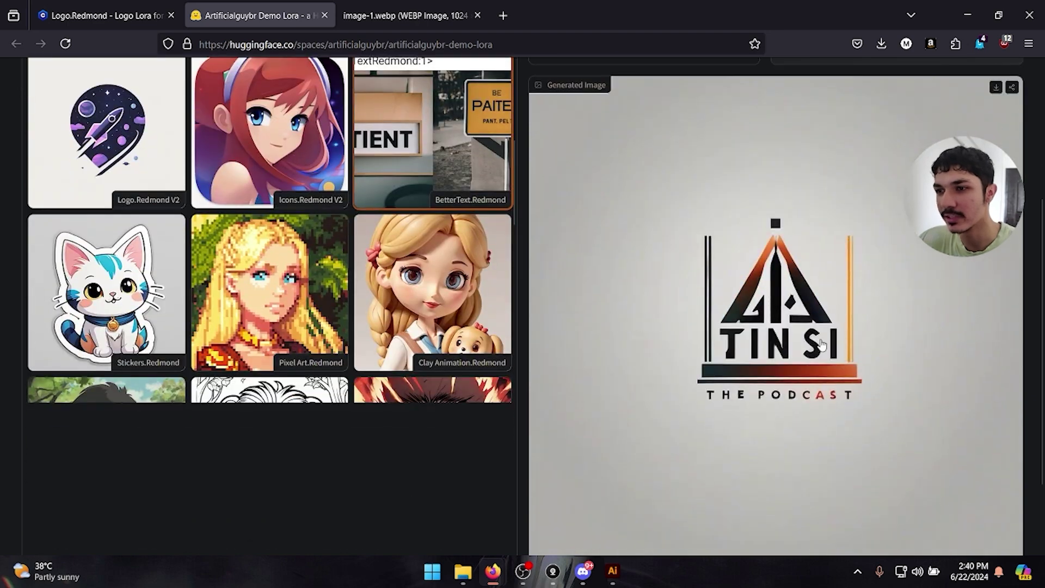
scroll(784, 351, up, 5)
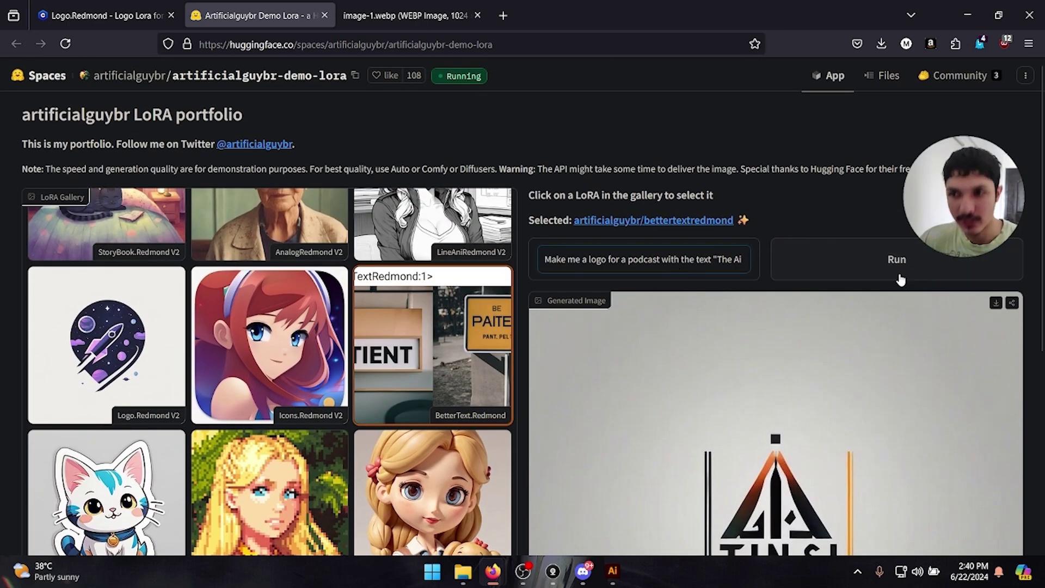
click(853, 277)
scroll(783, 361, down, 3)
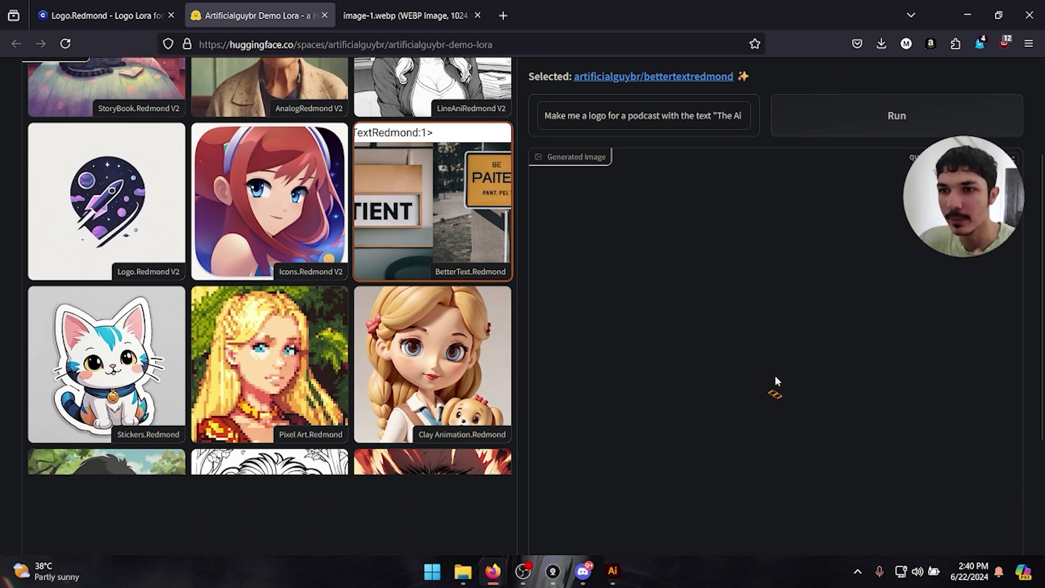
scroll(778, 377, down, 2)
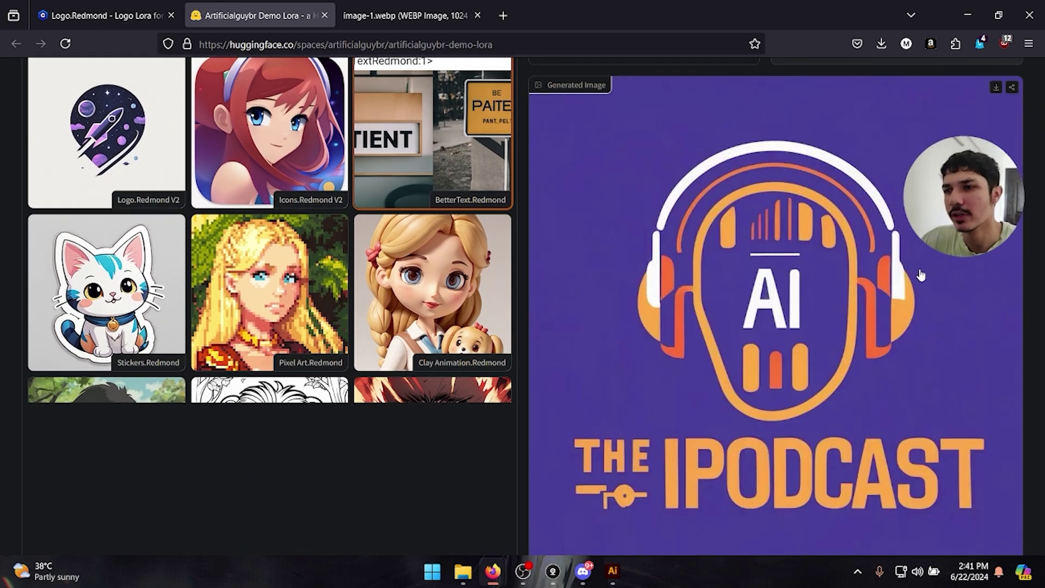
- Inspect the purple headphone logo with the orange lettering and download the image
scroll(920, 274, down, 2)
scroll(745, 343, up, 2)
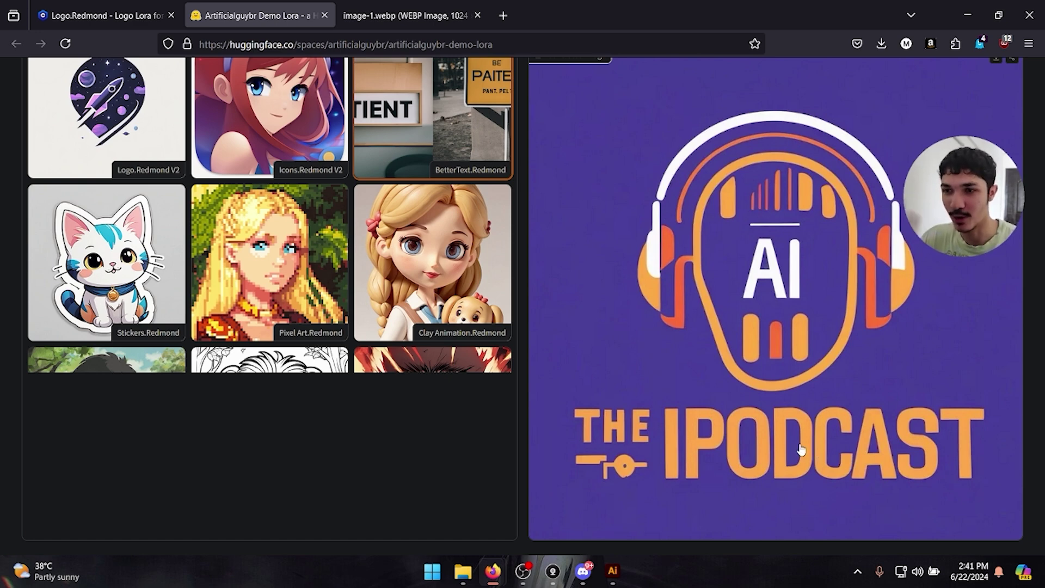
right_click(798, 336)
click(767, 207)
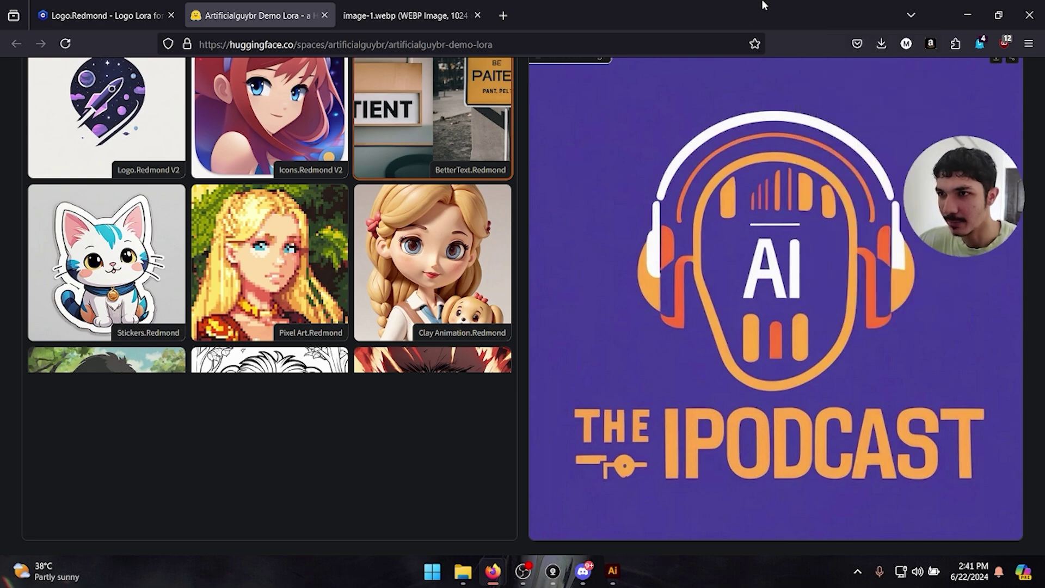
scroll(767, 207, up, 3)
click(996, 202)
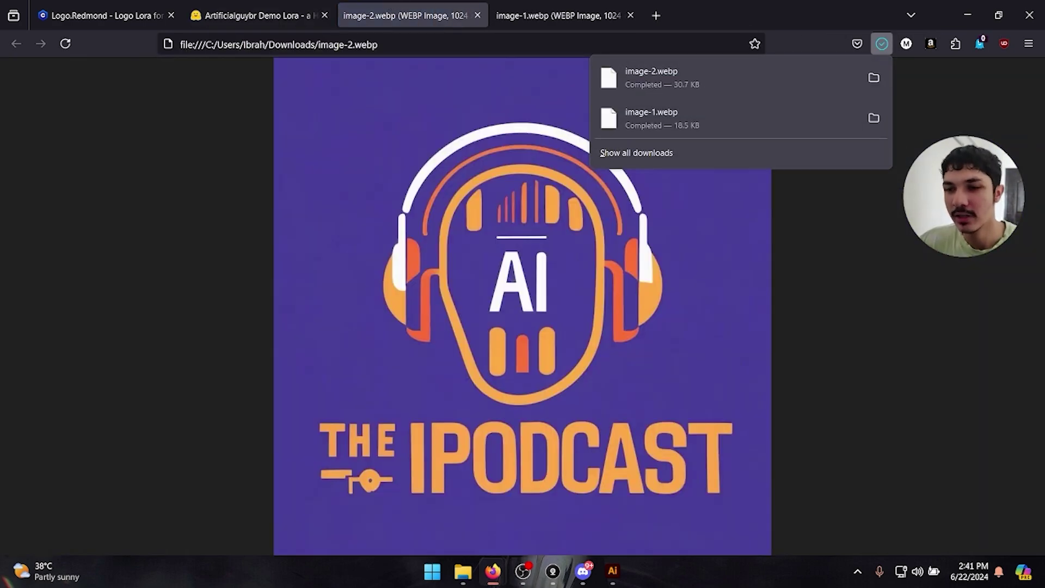
- Switch to Adobe Illustrator and arrange the purple and grey logo images side by side on the artboard
click(612, 583)
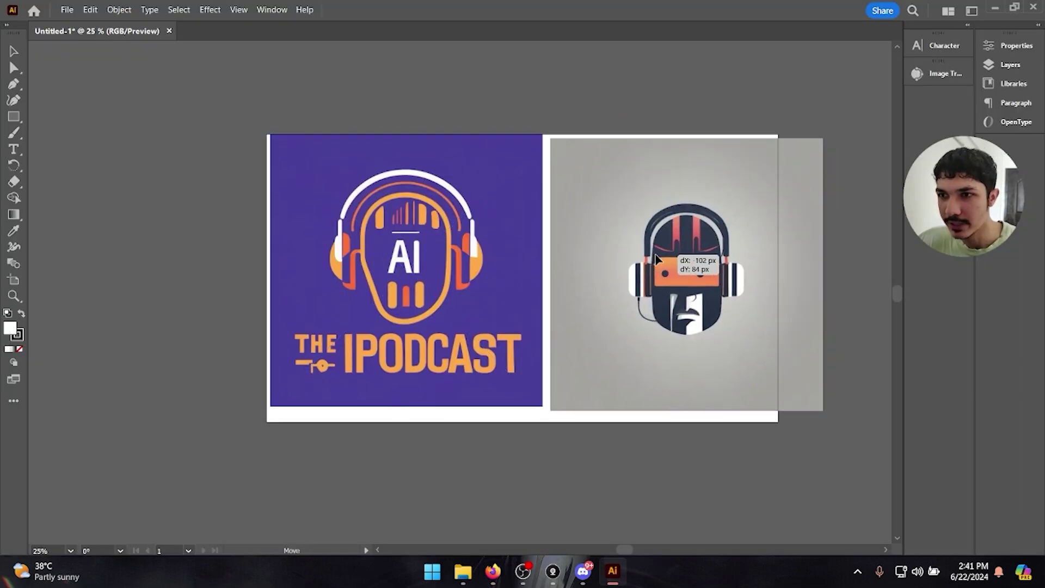
key(ctrl+equal)
key(ctrl+minus)
key(ctrl+minus)
key(ctrl+equal)
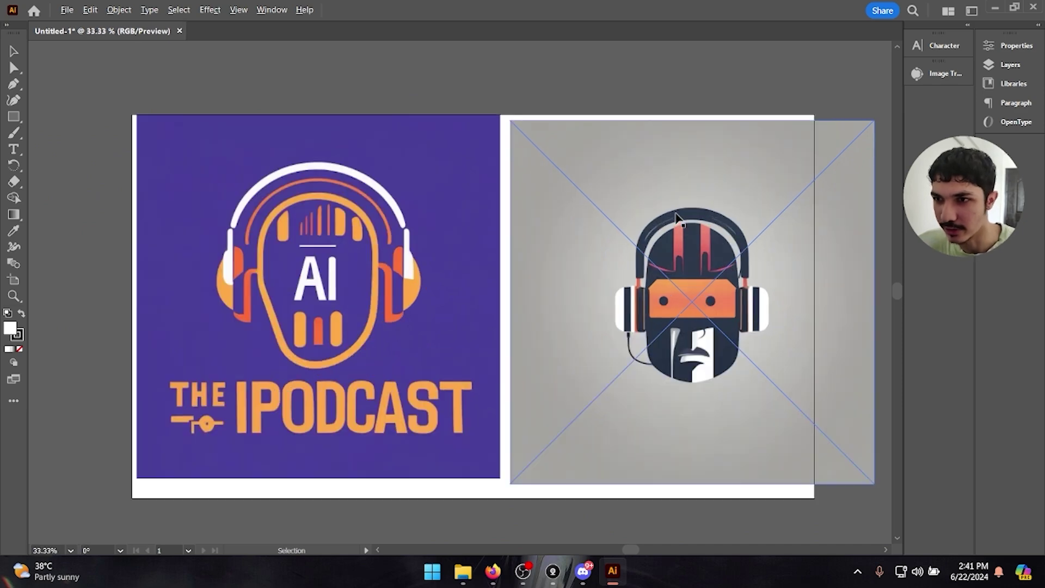
click(736, 111)
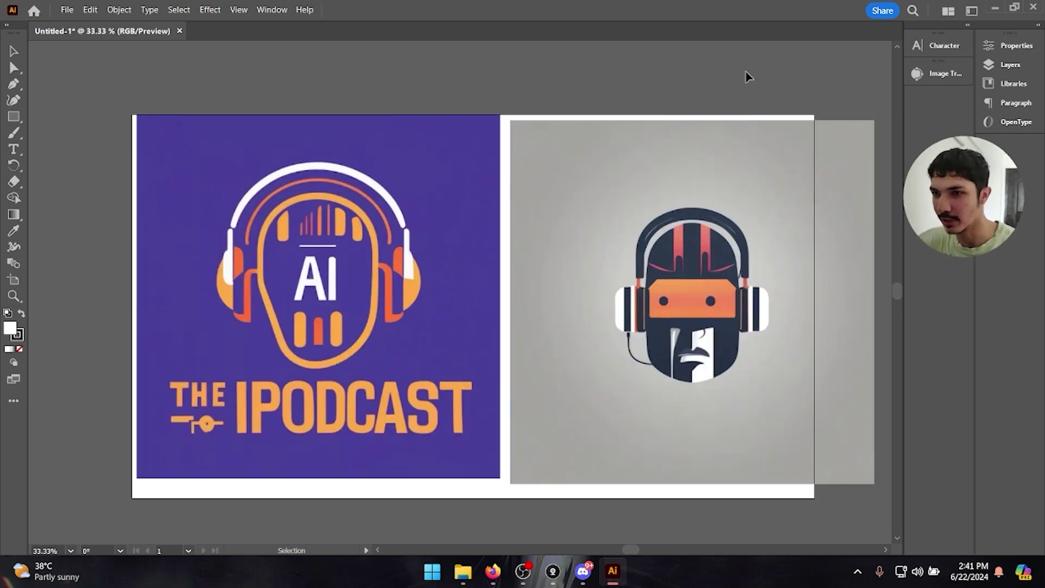
- Try tracing the headband of the grey logo by hand with the Pen tool, and delete the drawn path
key(p)
click(643, 234)
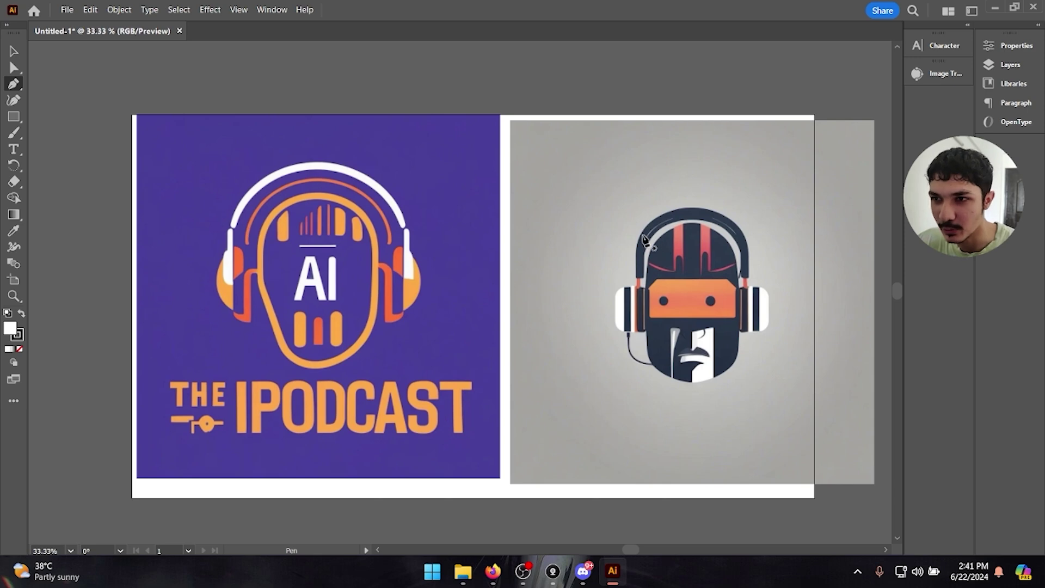
click(641, 283)
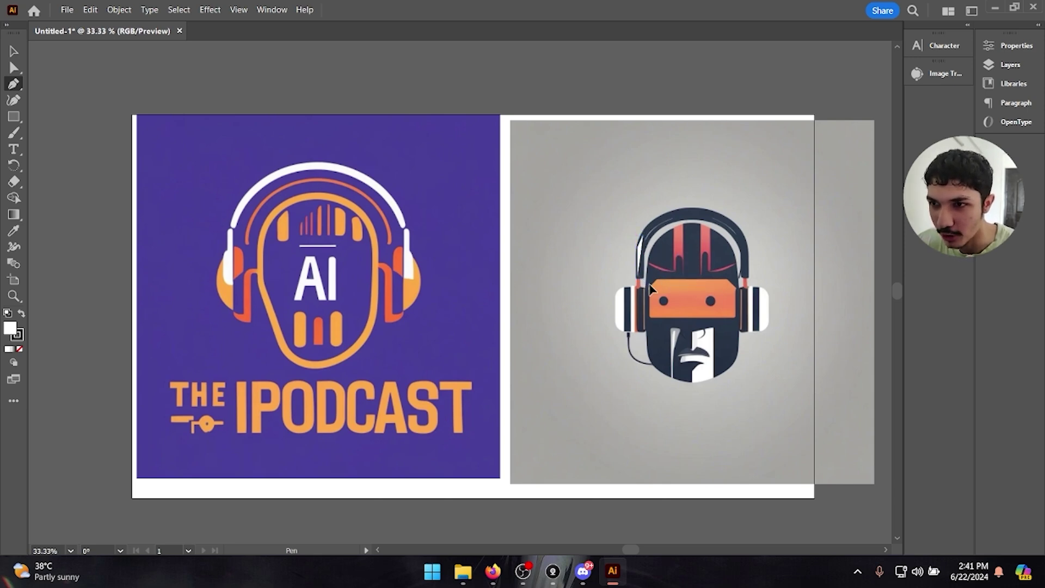
key(ctrl+z)
key(v)
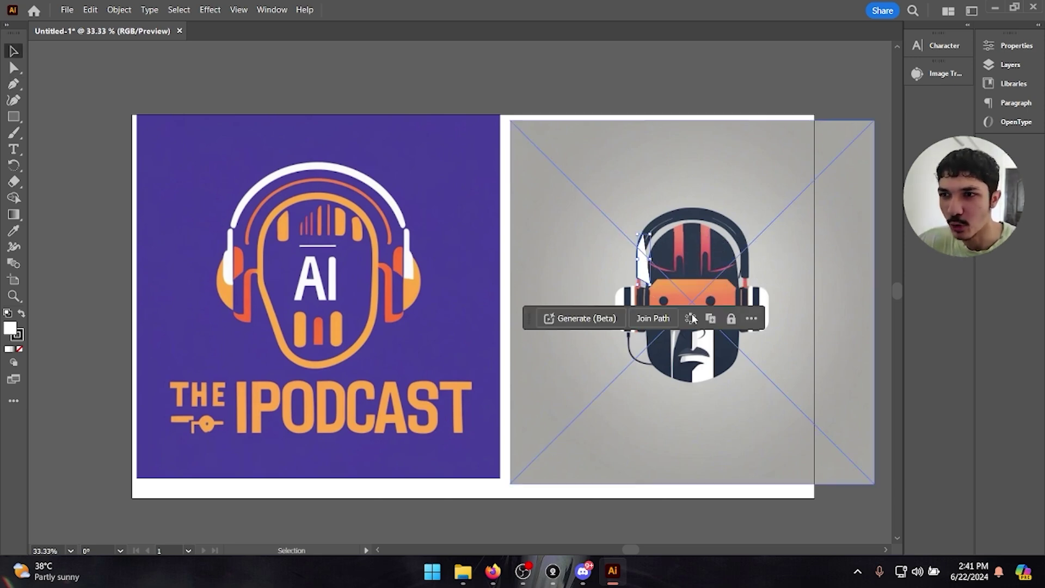
key(Delete)
- Select the grey headphone logo image and show where the Image Trace options are found
click(749, 193)
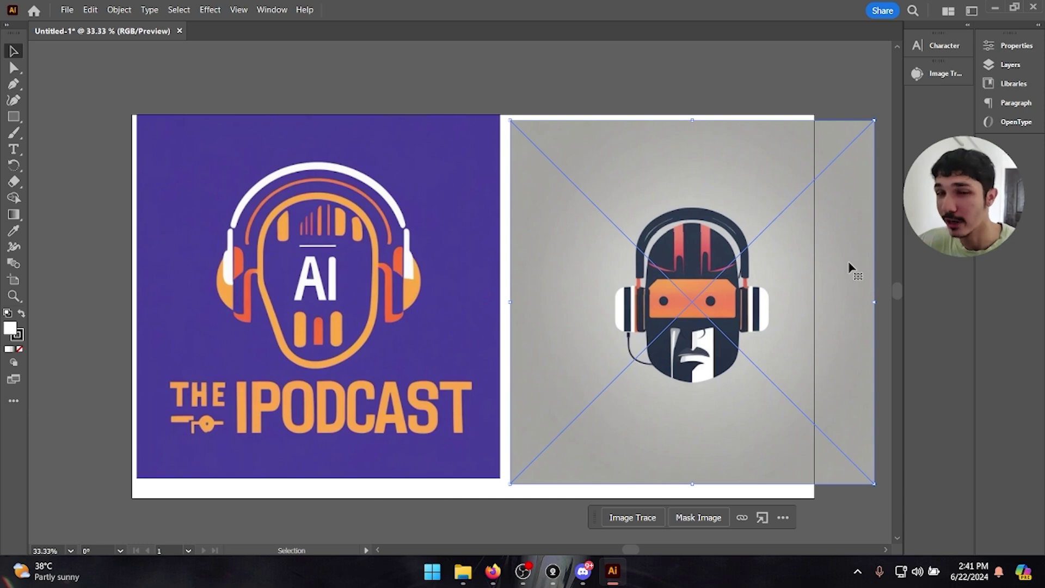
scroll(852, 272, up, 3)
scroll(855, 300, down, 1)
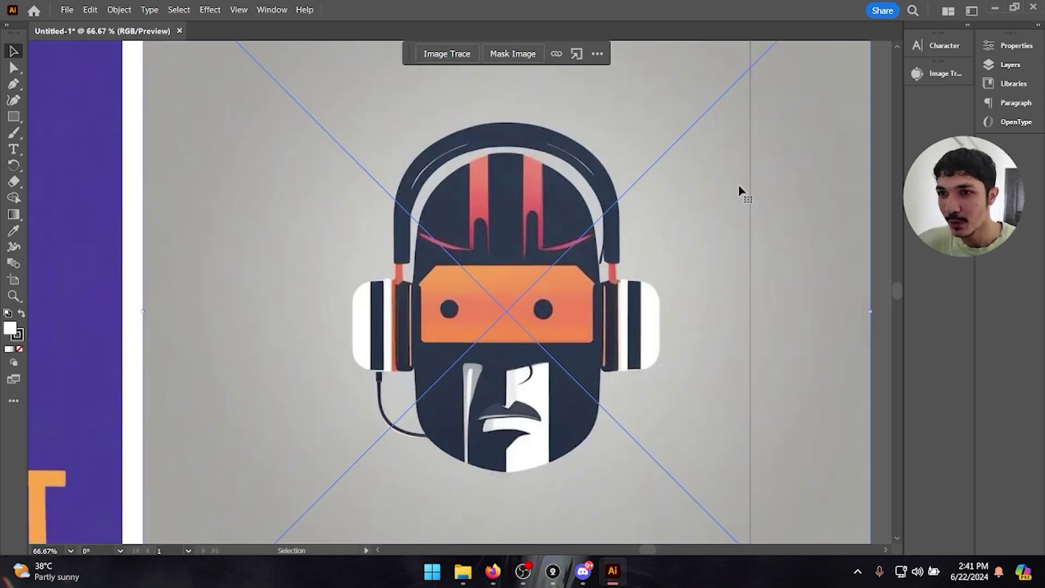
click(945, 75)
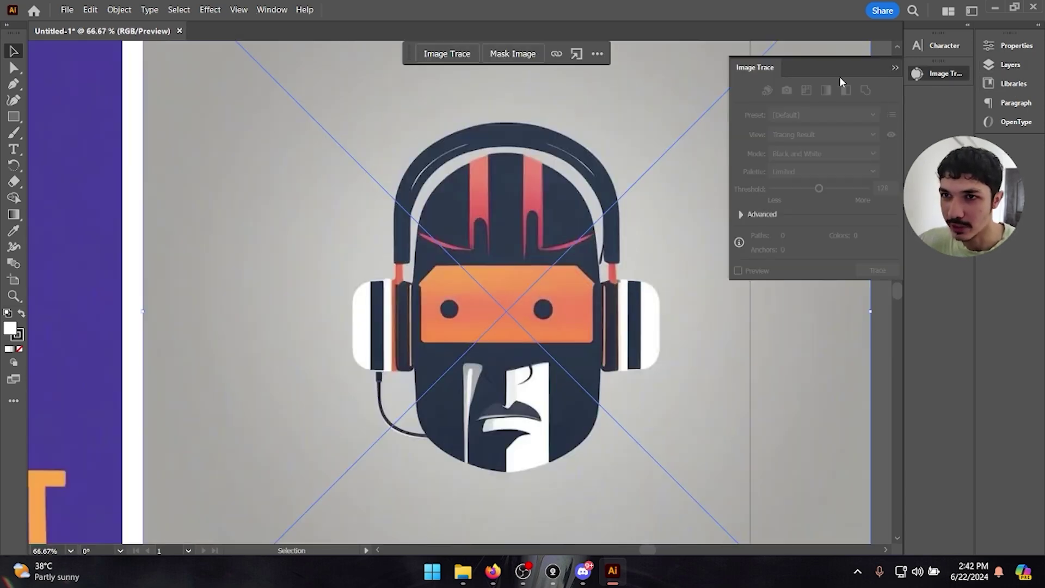
click(895, 68)
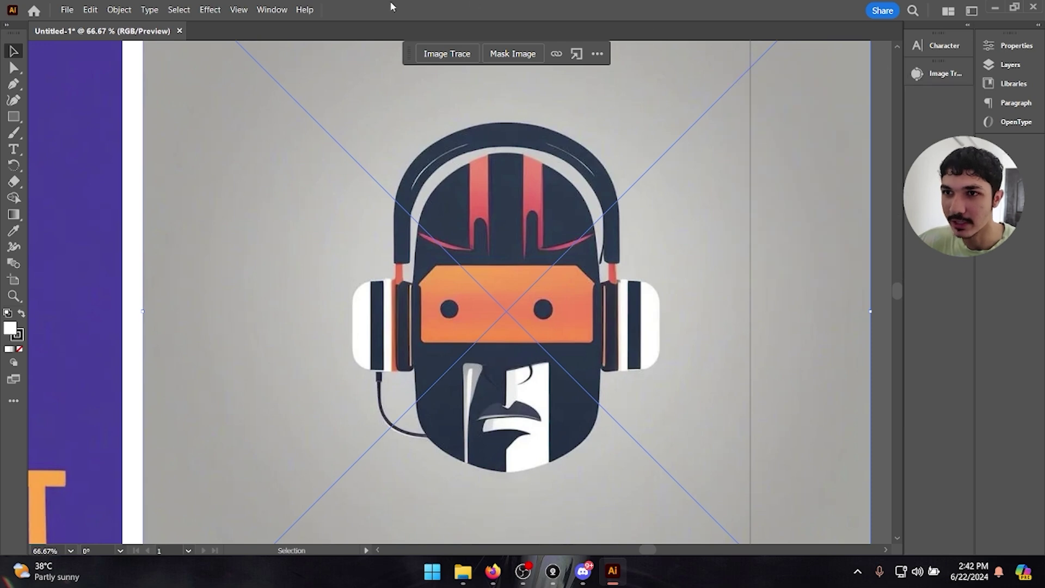
click(262, 11)
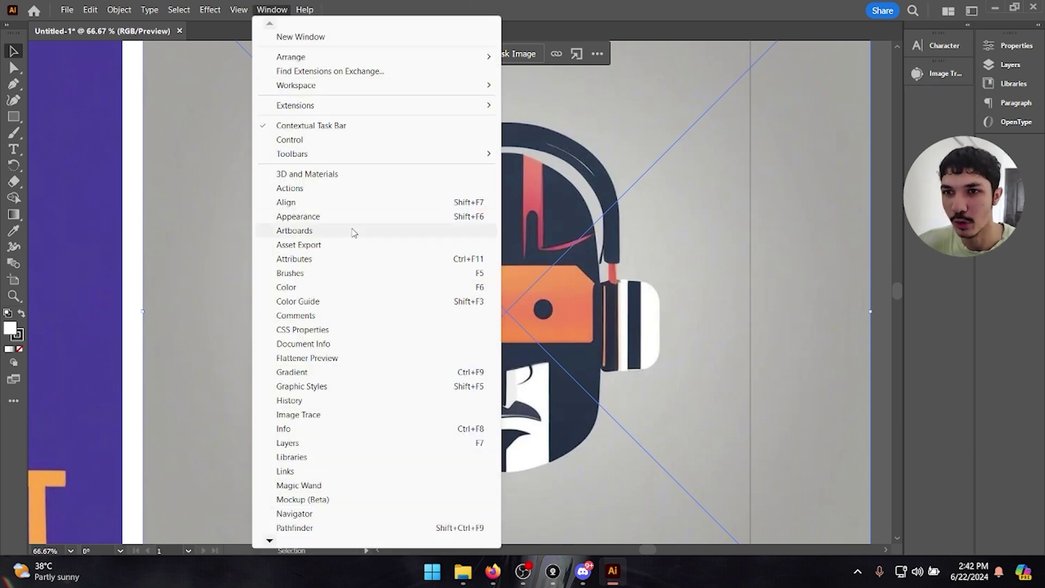
click(328, 415)
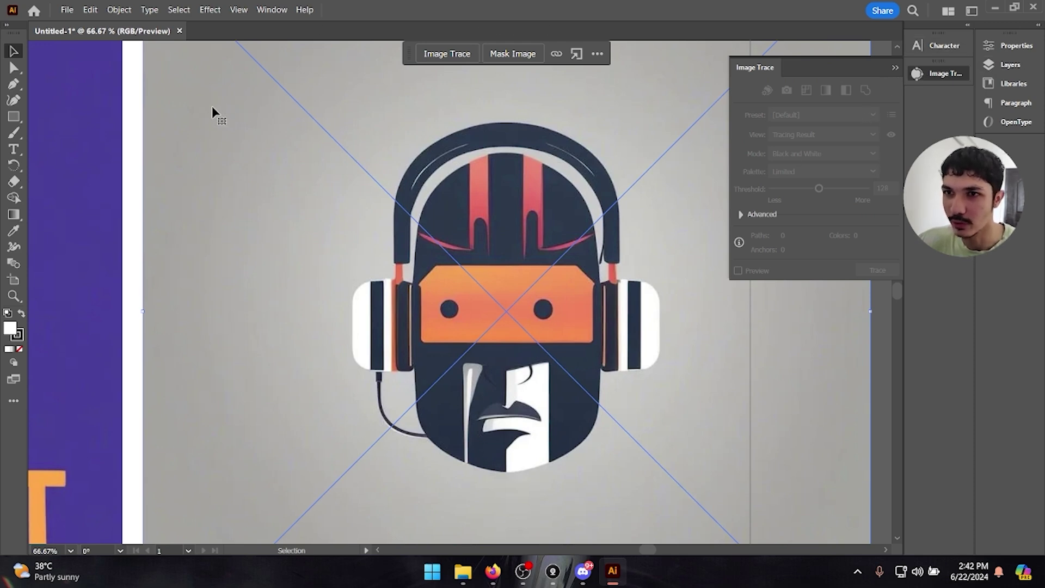
click(948, 73)
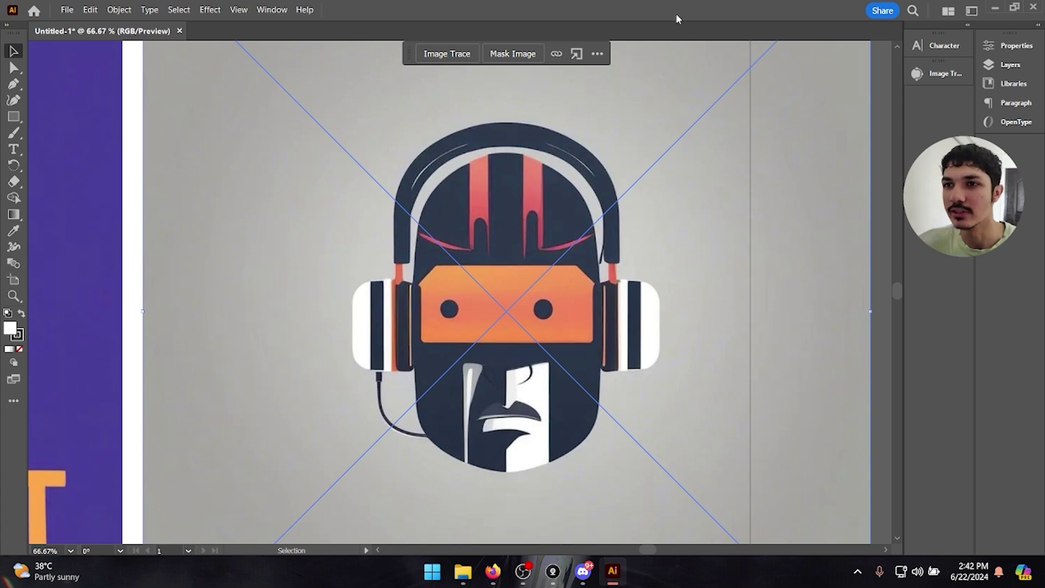
- Trace the grey headphone logo with Image Trace using the Low Color preset
drag(492, 283, 495, 282)
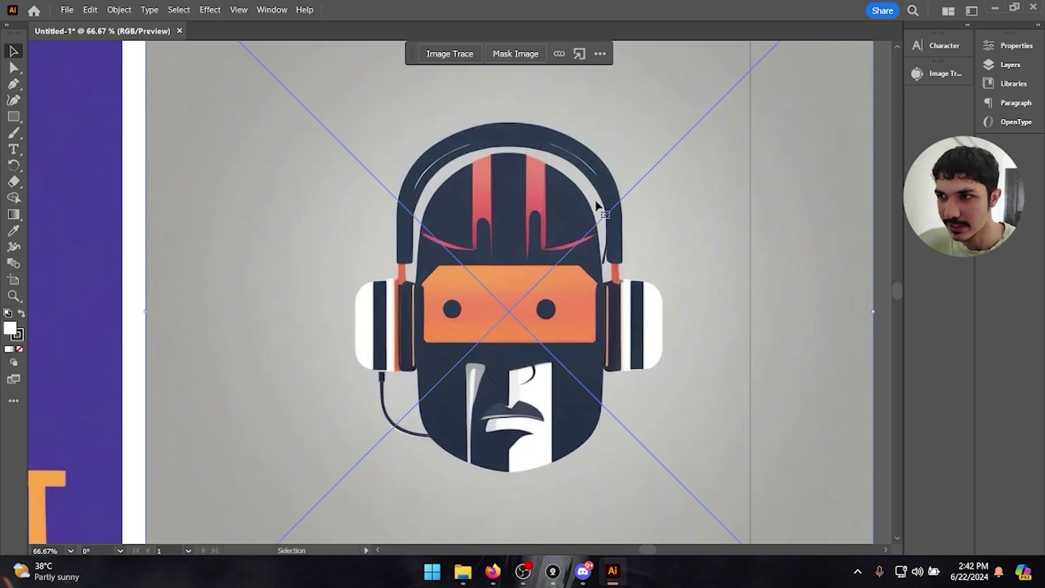
click(948, 73)
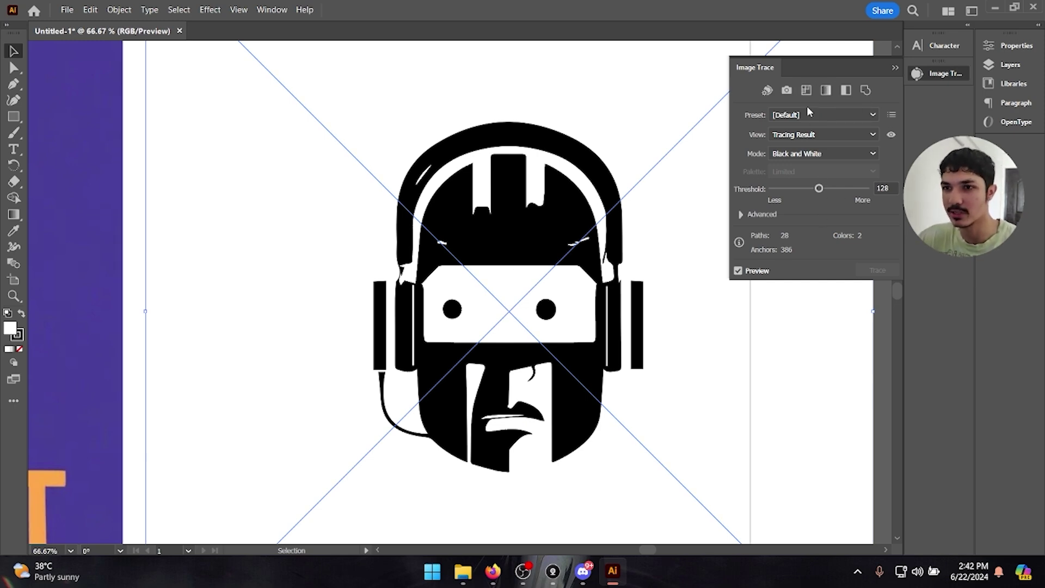
click(807, 91)
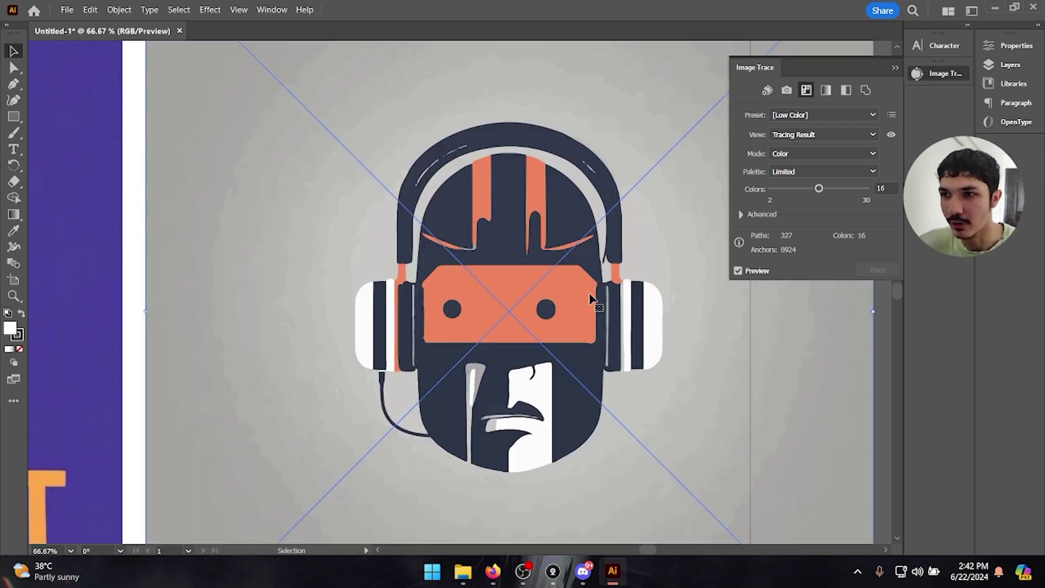
- Examine the traced headphone logo's shapes, edges and grey background up close and from a distance
scroll(499, 266, right, 2)
scroll(508, 261, down, 2)
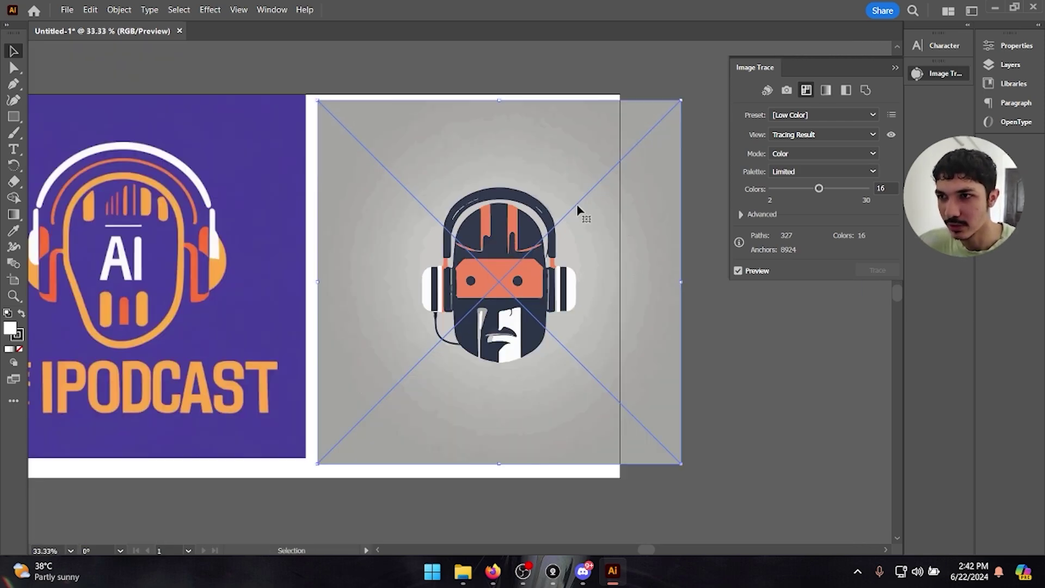
scroll(555, 229, up, 1)
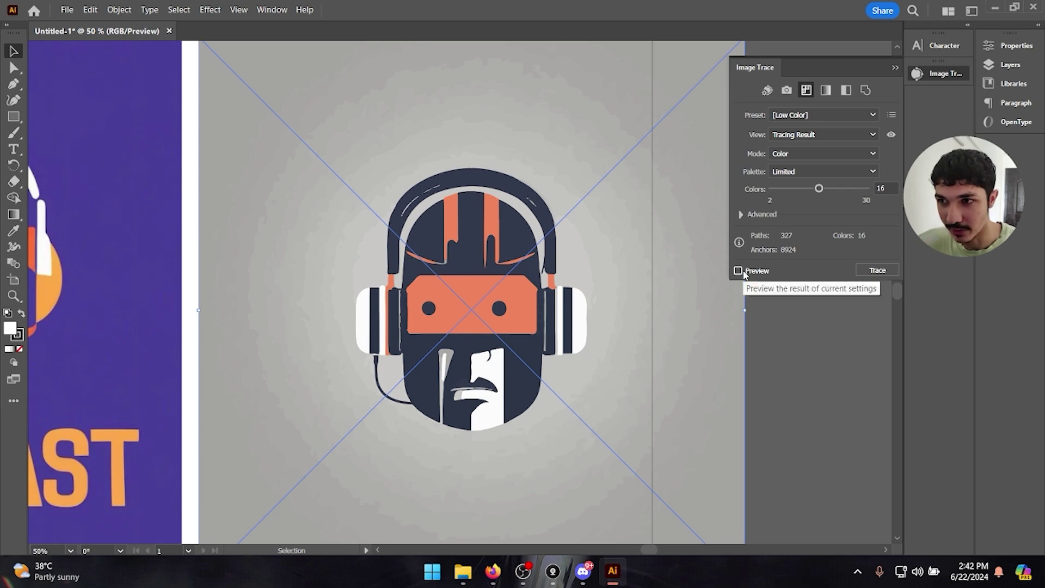
scroll(449, 264, down, 2)
scroll(459, 233, up, 1)
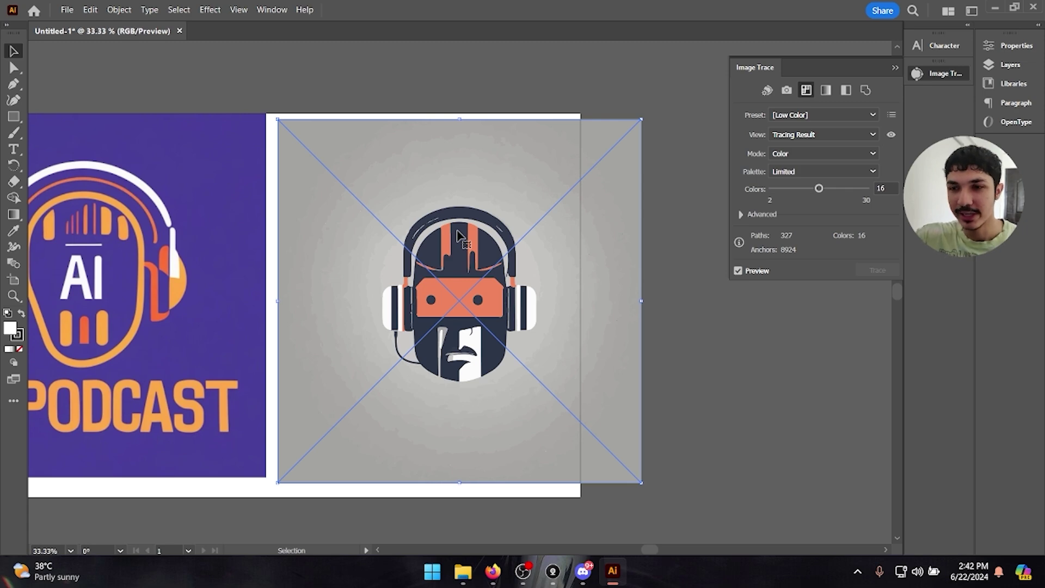
scroll(459, 236, up, 1)
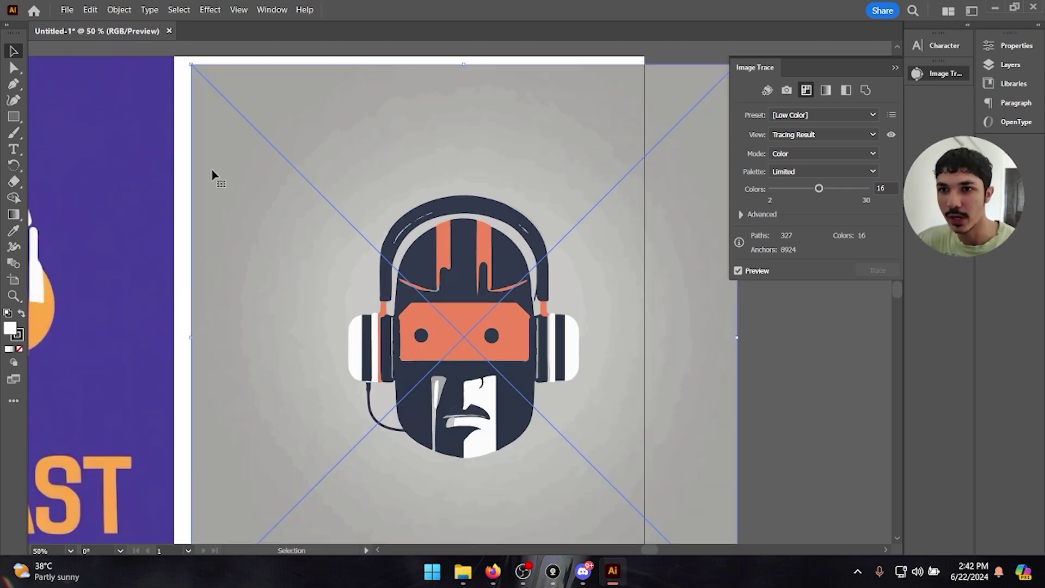
scroll(216, 174, up, 1)
scroll(216, 173, up, 1)
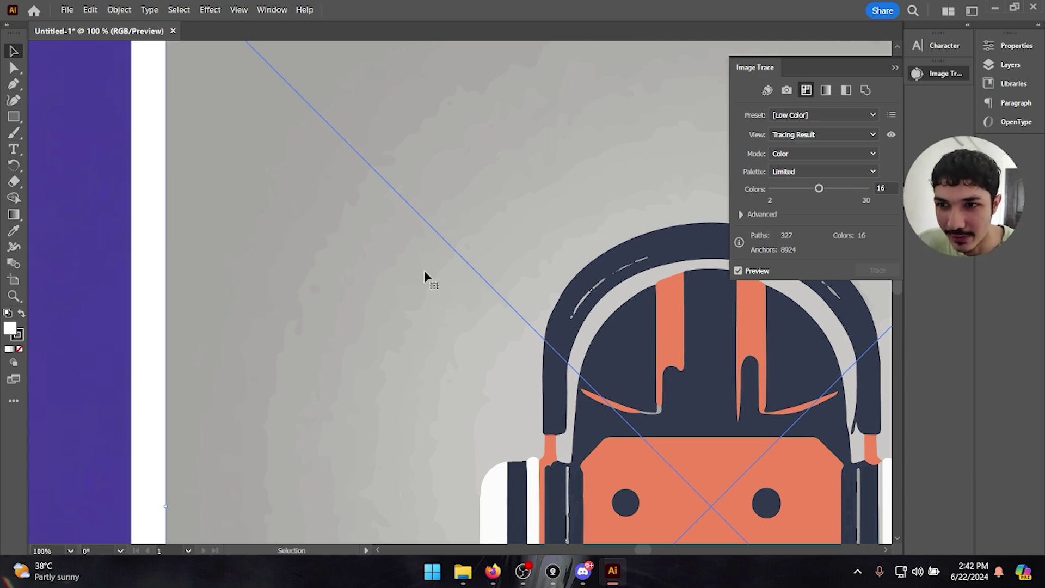
- Select the traced grey headphone logo and expand it with Object and Fill included
scroll(390, 254, down, 2)
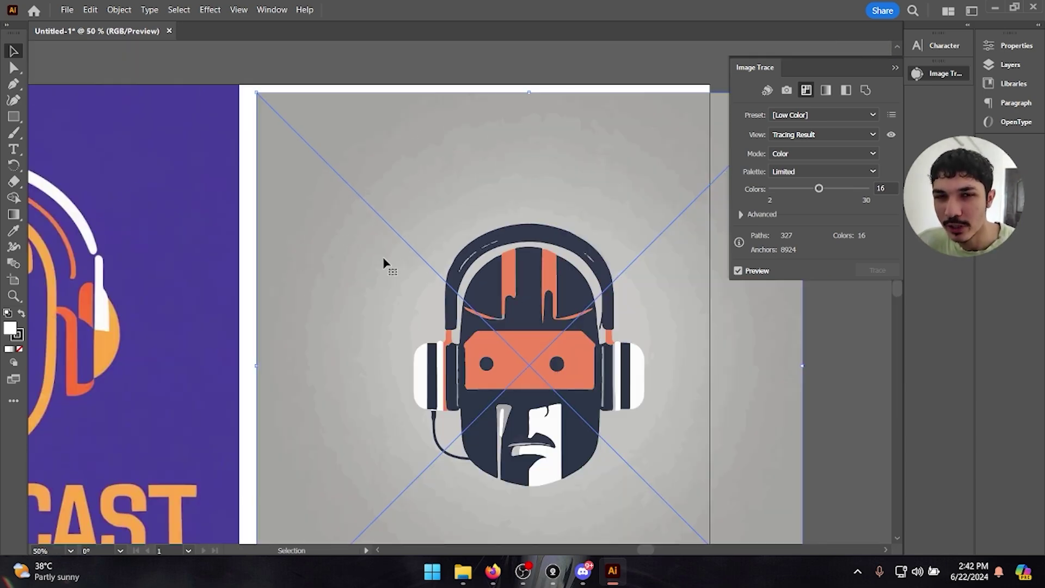
scroll(403, 264, down, 2)
scroll(544, 346, up, 2)
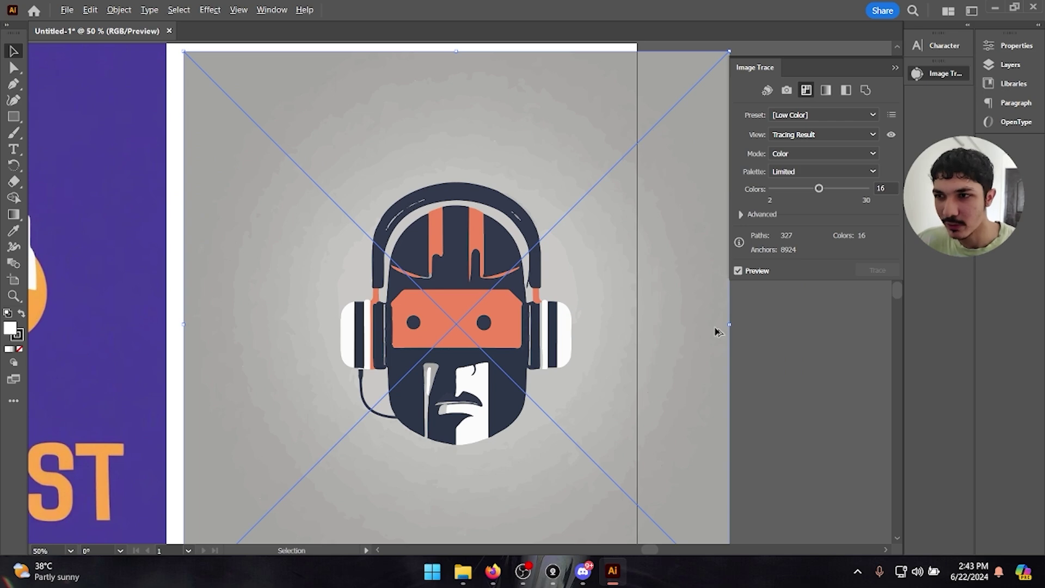
scroll(716, 327, down, 1)
right_click(646, 277)
click(637, 89)
scroll(644, 88, down, 2)
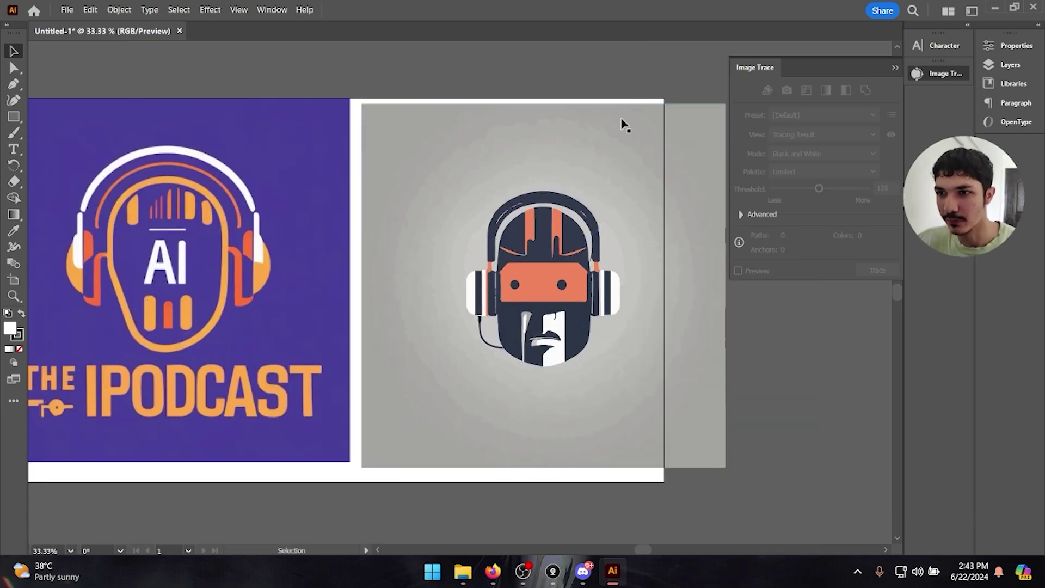
click(625, 125)
scroll(583, 203, right, 1)
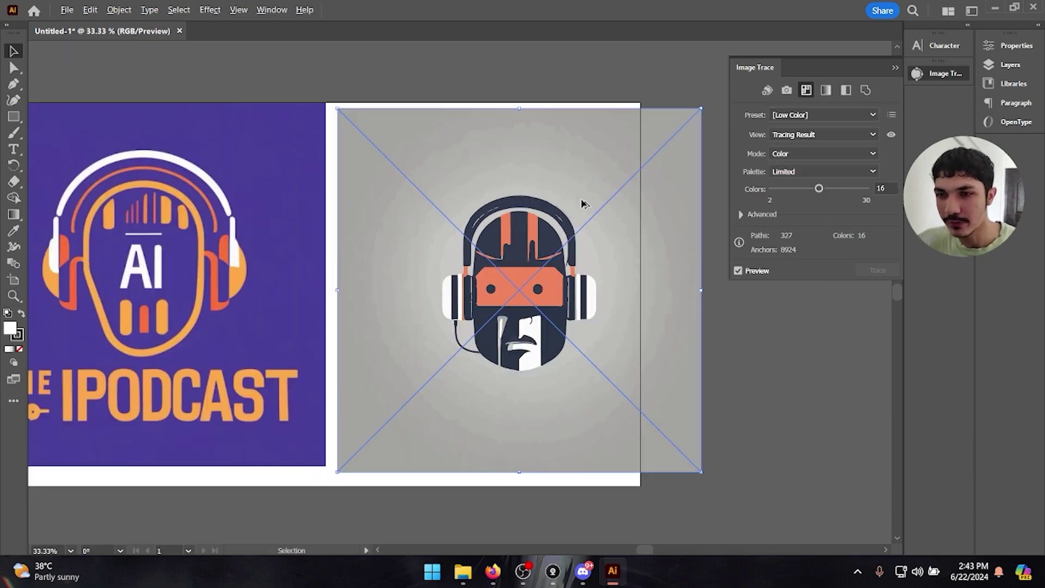
click(118, 9)
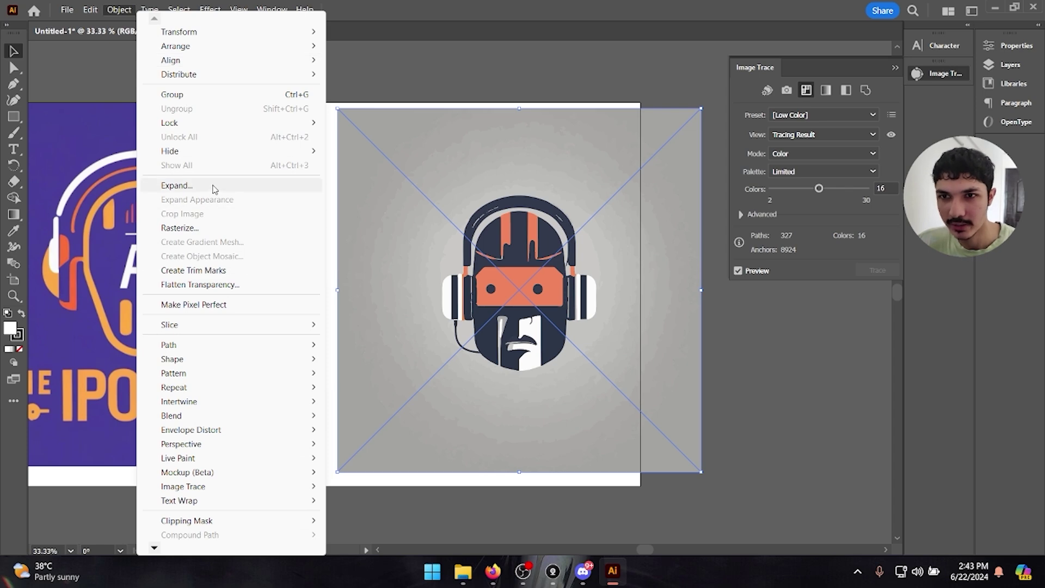
click(213, 187)
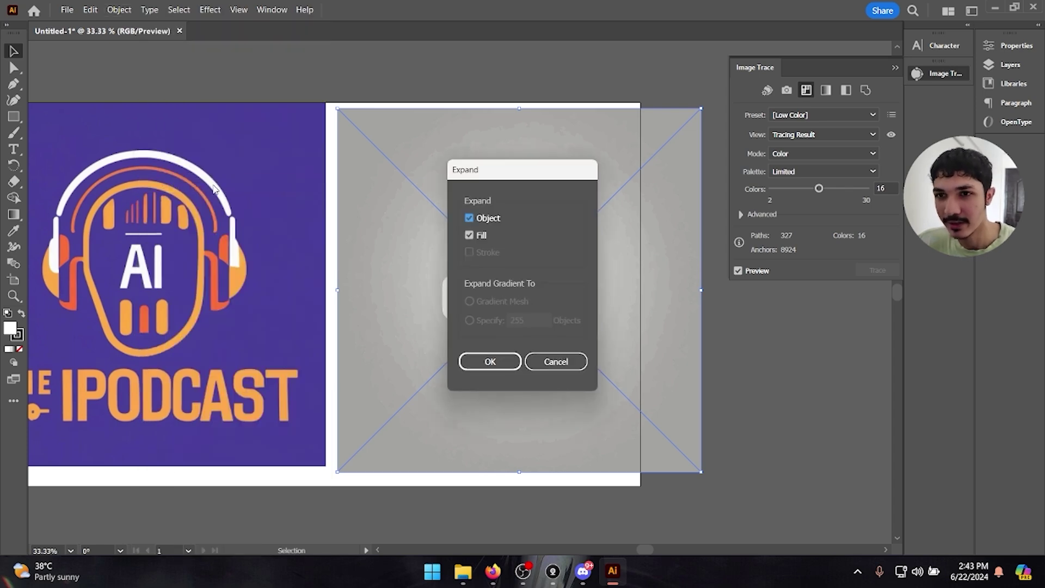
click(490, 360)
scroll(618, 222, up, 3)
scroll(602, 234, down, 1)
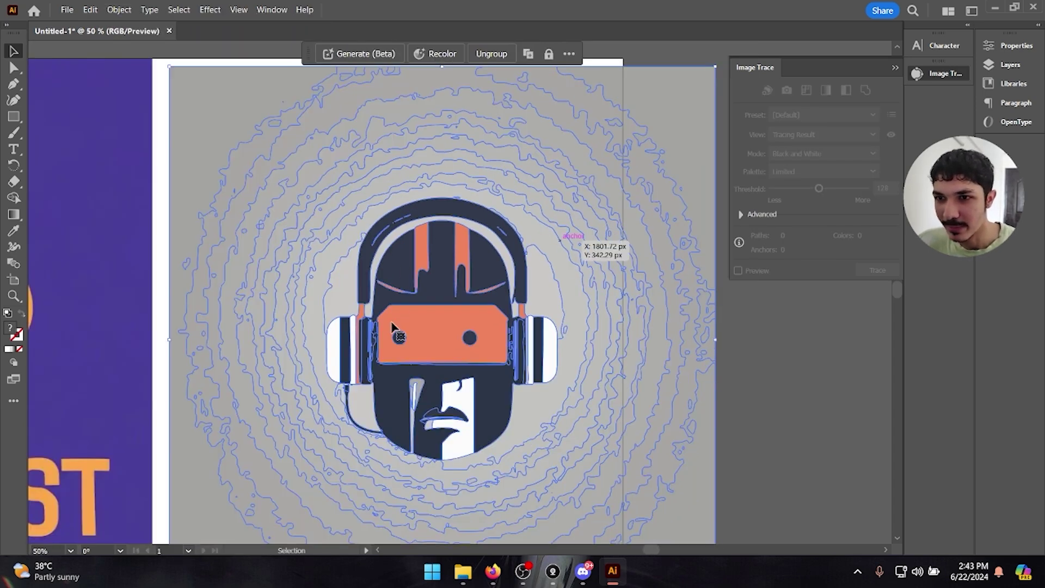
- Ungroup the expanded headphone logo into separate shapes and clear the selection
right_click(459, 240)
click(233, 162)
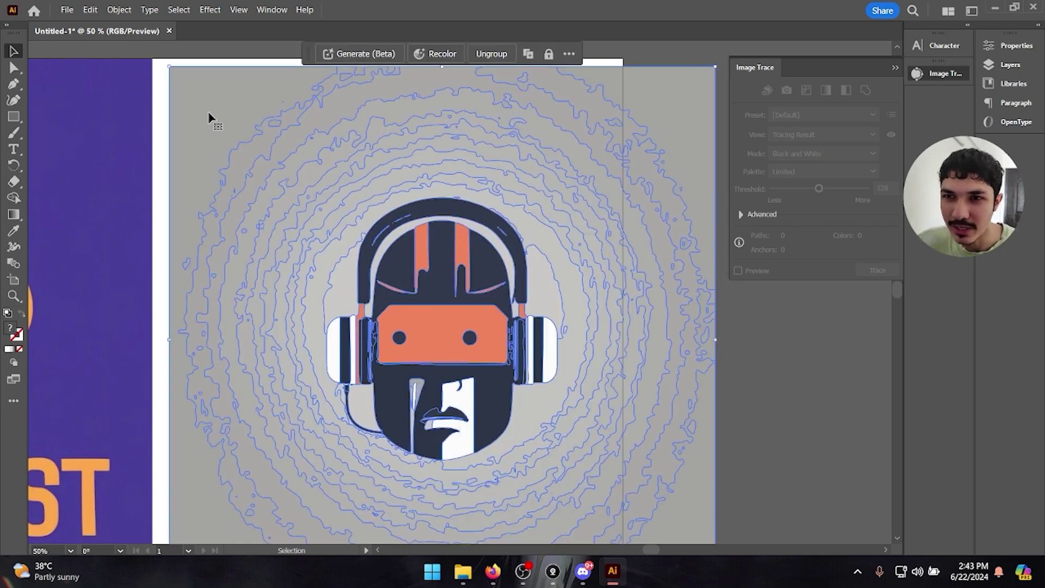
right_click(595, 181)
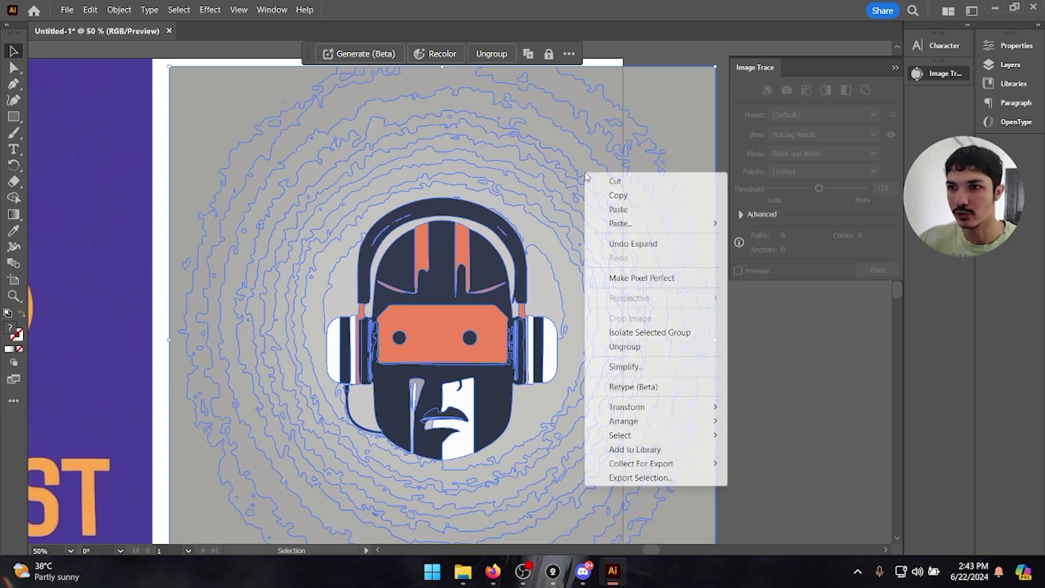
click(615, 348)
right_click(444, 271)
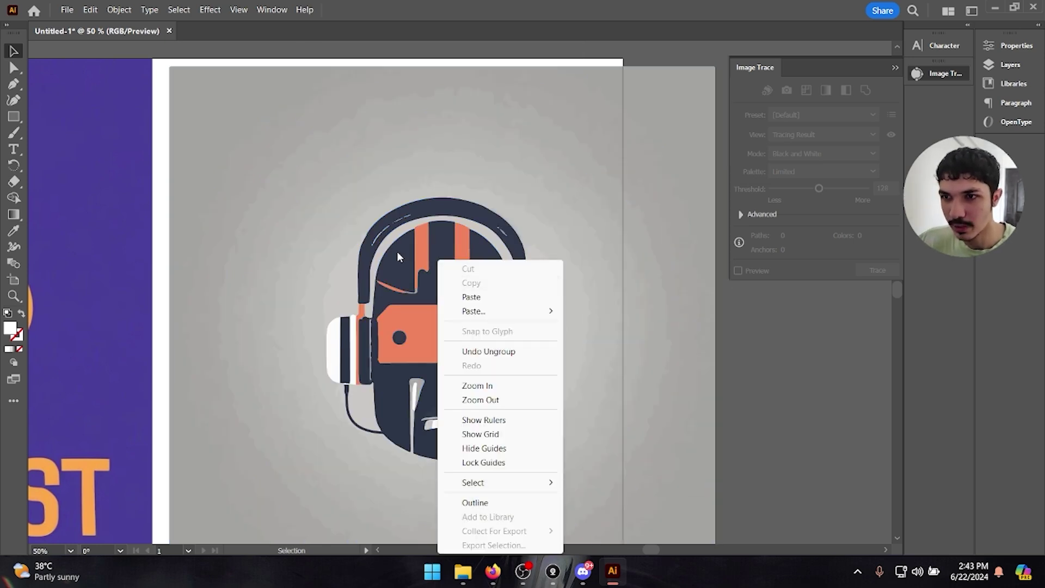
right_click(386, 247)
click(424, 416)
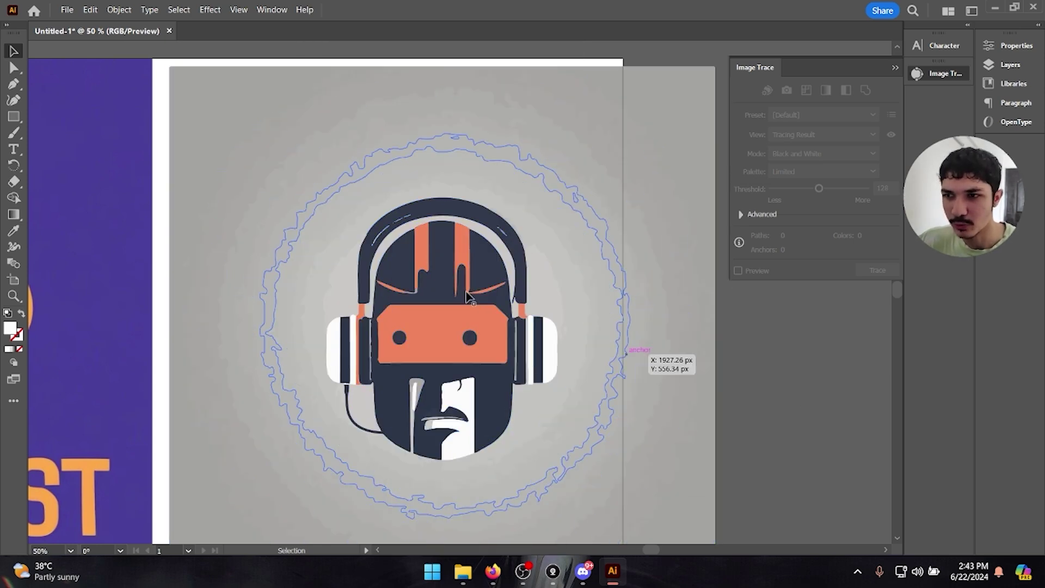
- Delete the grey background rings surrounding the headphone logo one after another
click(464, 260)
click(342, 235)
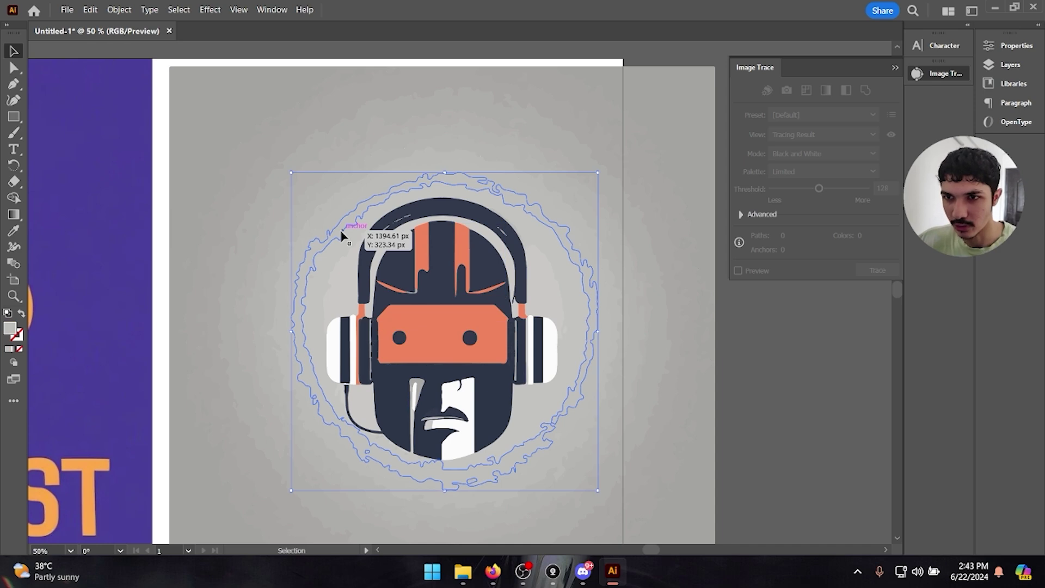
click(162, 97)
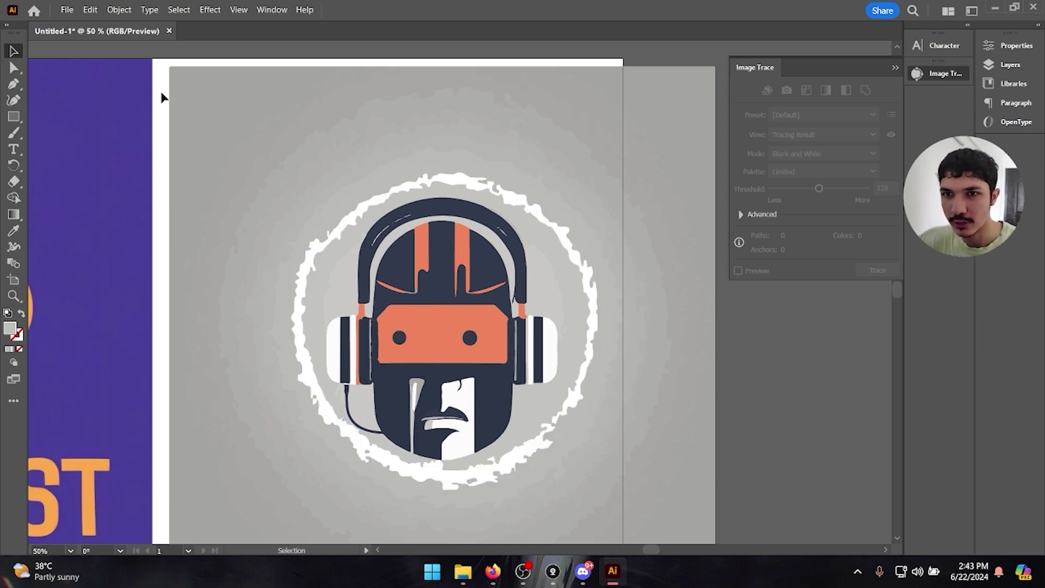
click(334, 252)
key(Delete)
click(344, 259)
key(Delete)
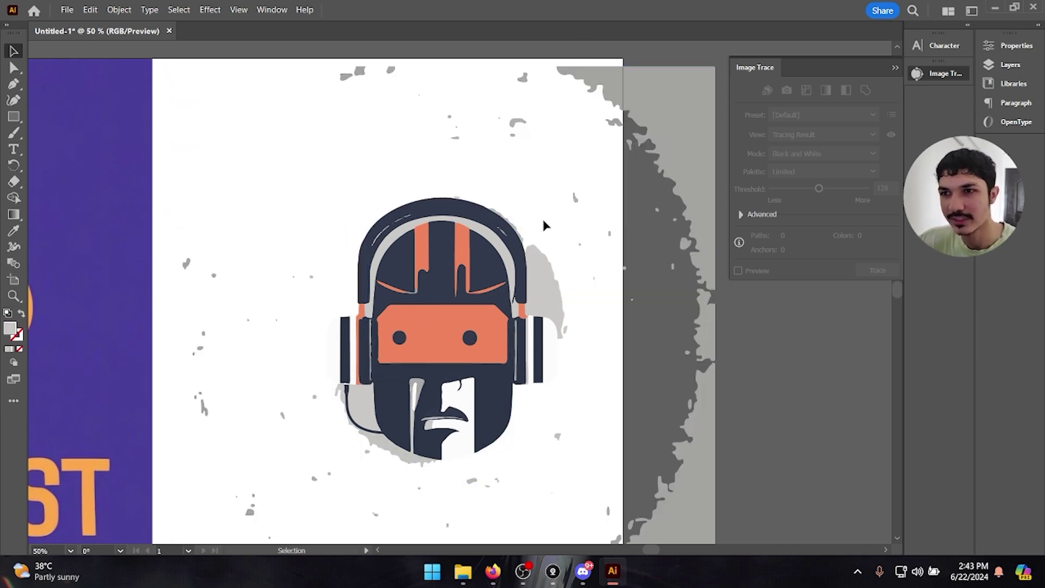
- Select the leftover grey background pieces along the artwork's outer edge and delete them
scroll(544, 224, down, 1)
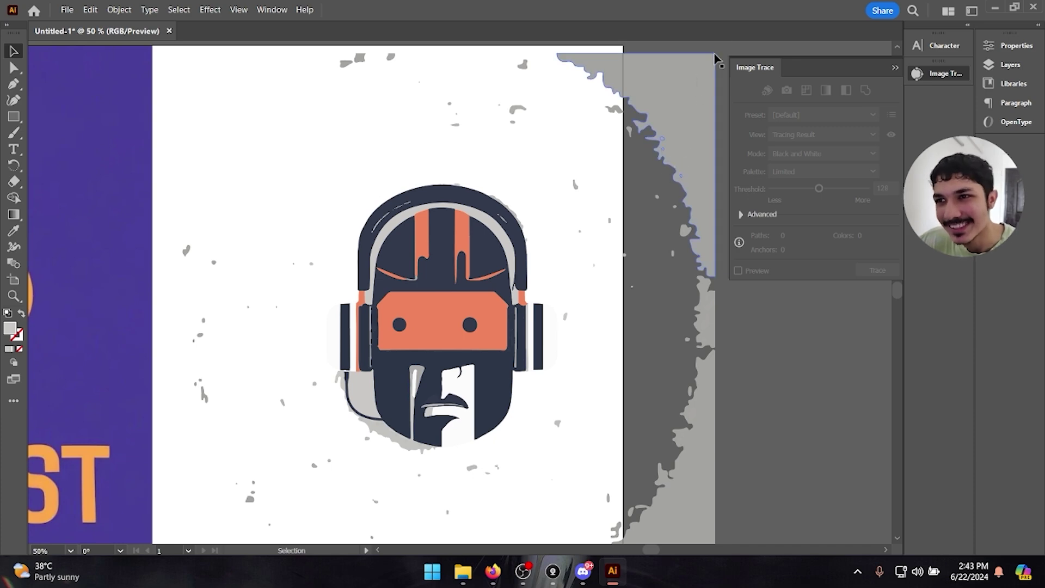
drag(620, 62, 551, 542)
key(Delete)
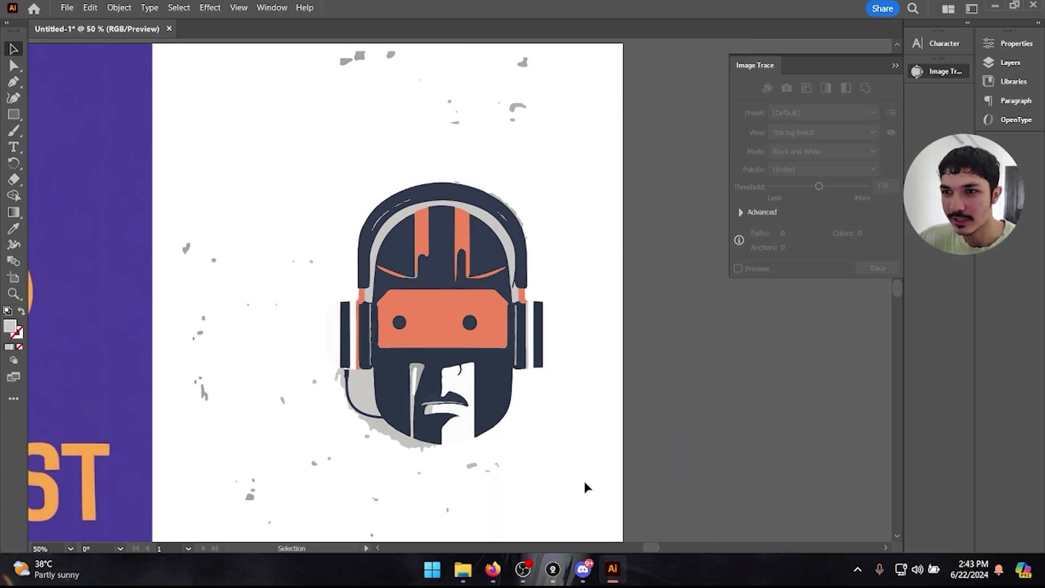
- Delete the grey patch enclosed between the microphone cable and the face
key(ctrl+=)
scroll(671, 319, down, 3)
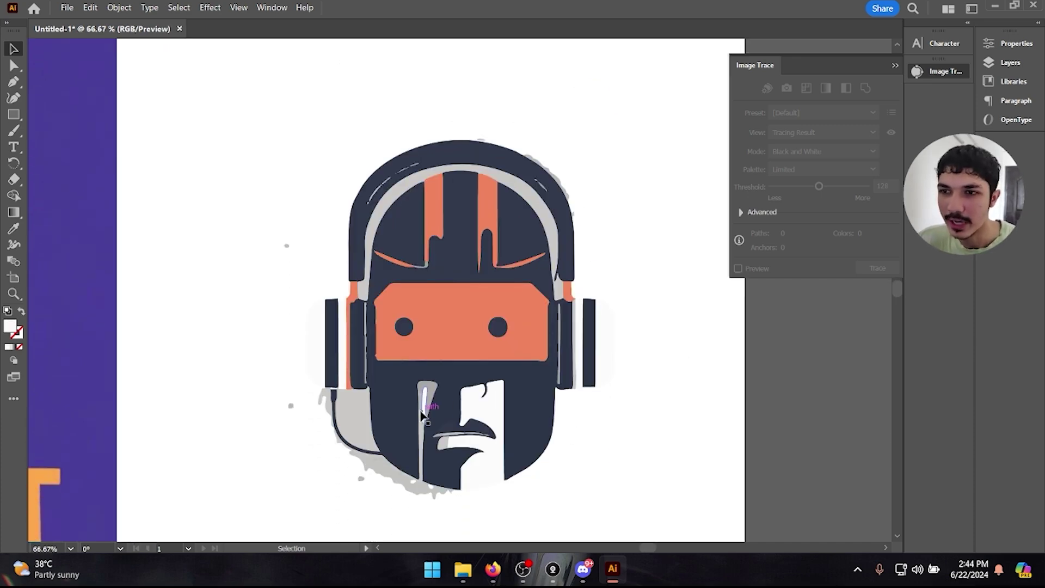
click(351, 430)
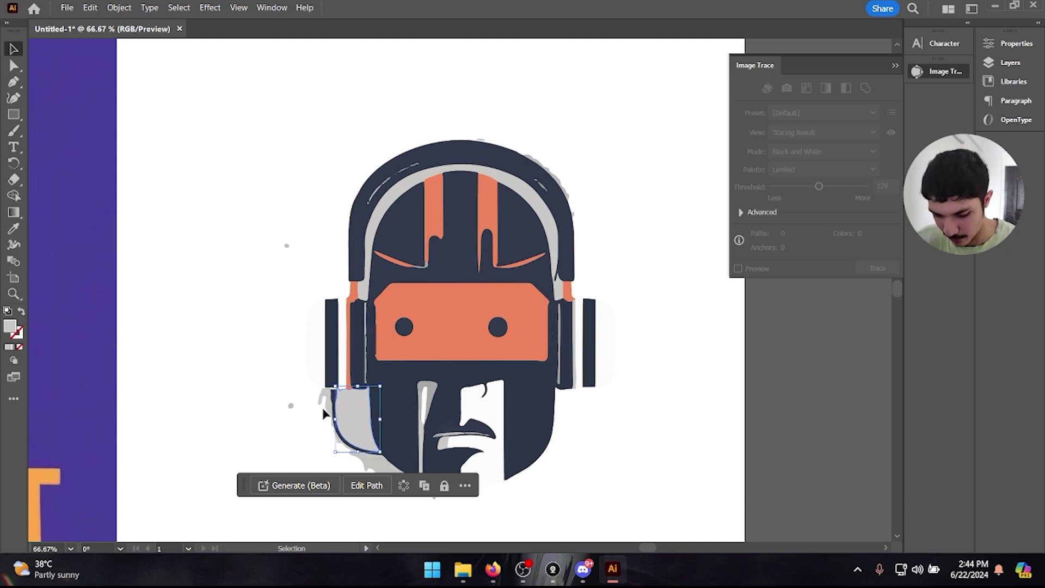
key(Delete)
click(374, 467)
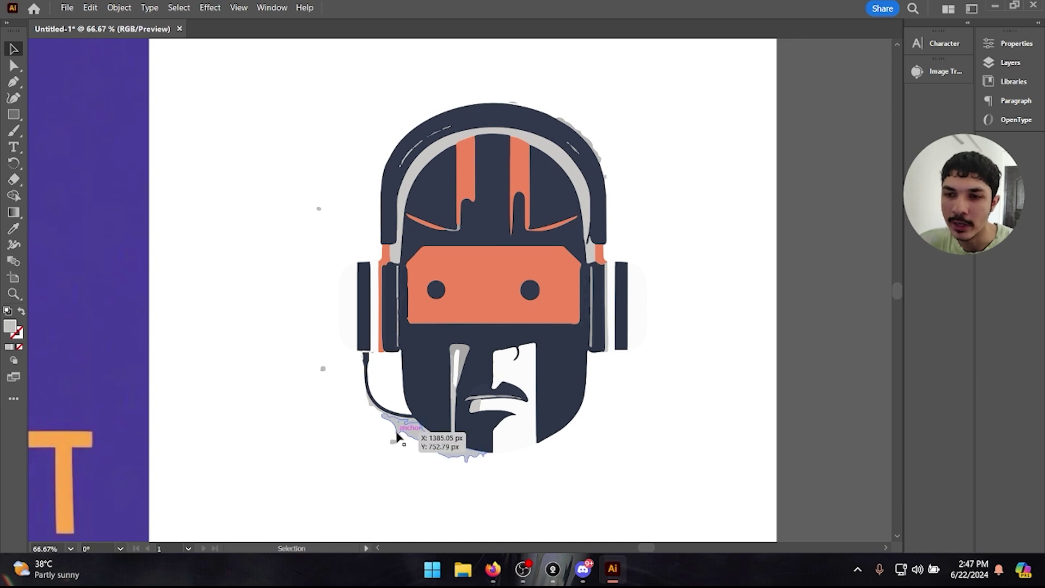
- Select the leftover grey smear below the microphone cable along the chin
click(398, 436)
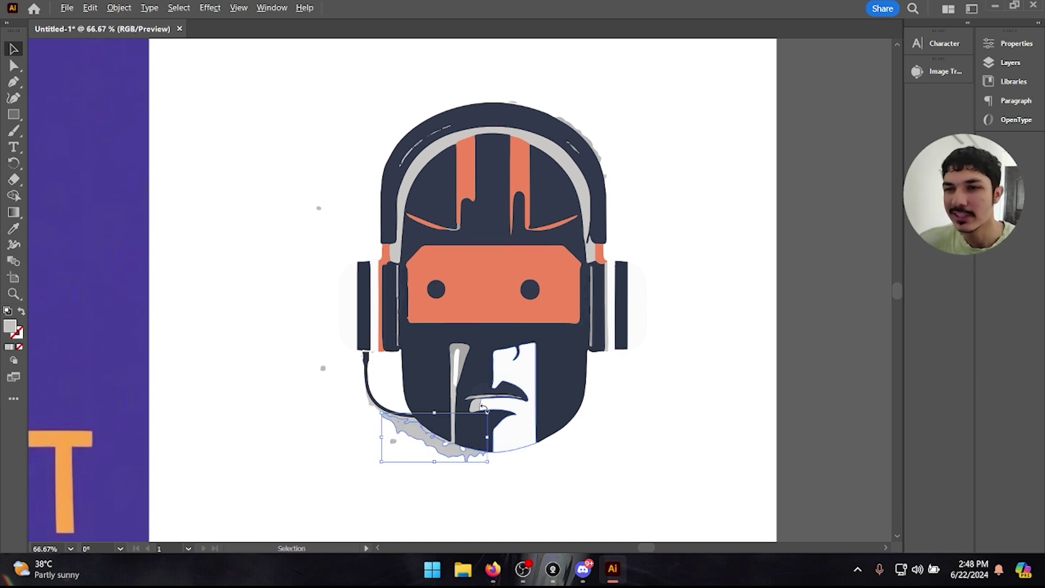
scroll(483, 408, up, 2)
scroll(499, 381, down, 3)
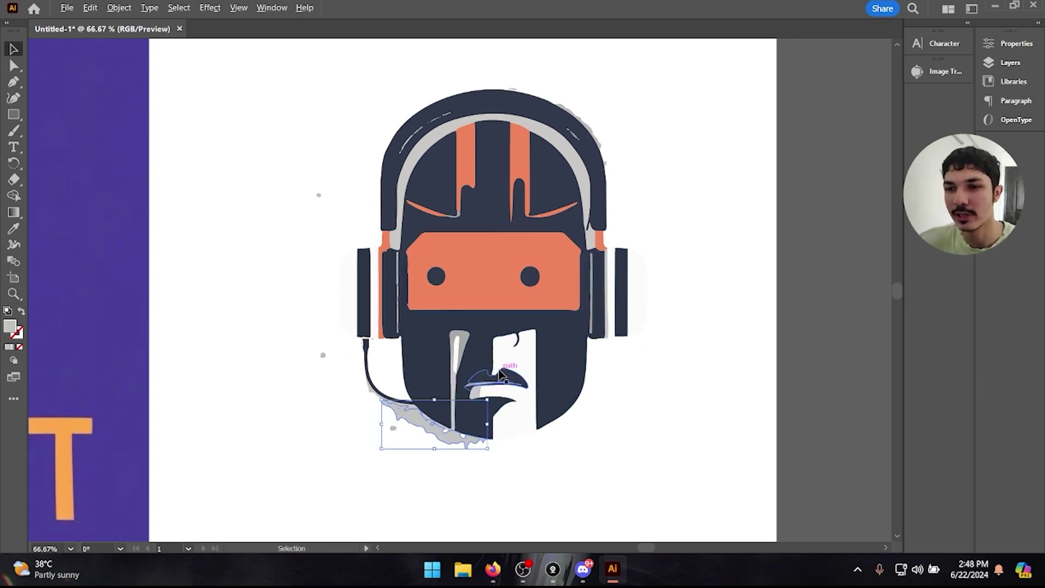
scroll(500, 375, up, 1)
scroll(485, 425, up, 2)
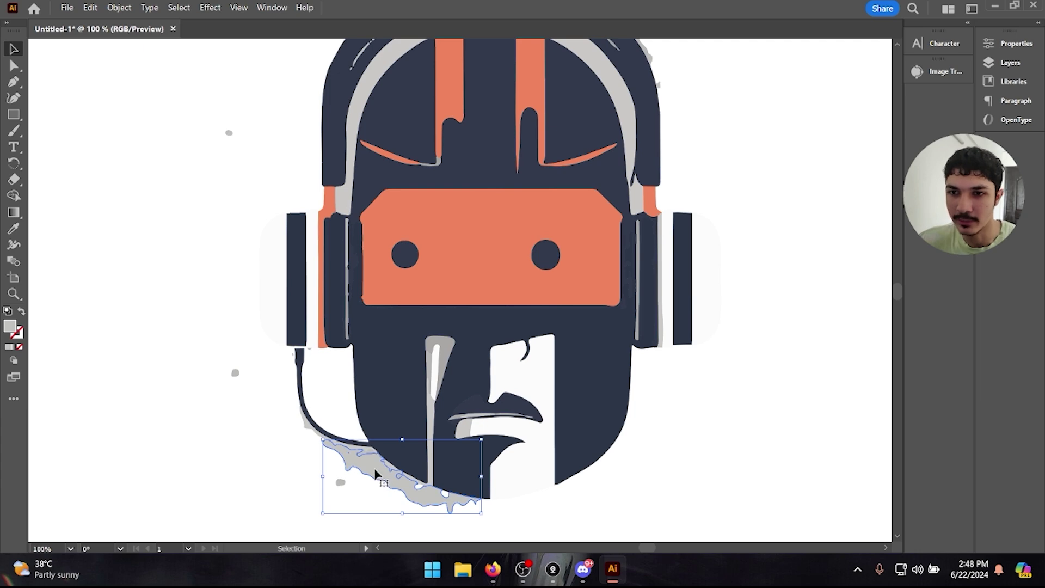
scroll(375, 474, down, 1)
- Try selecting every shape that has the same stroke color as the grey chin smear
click(179, 8)
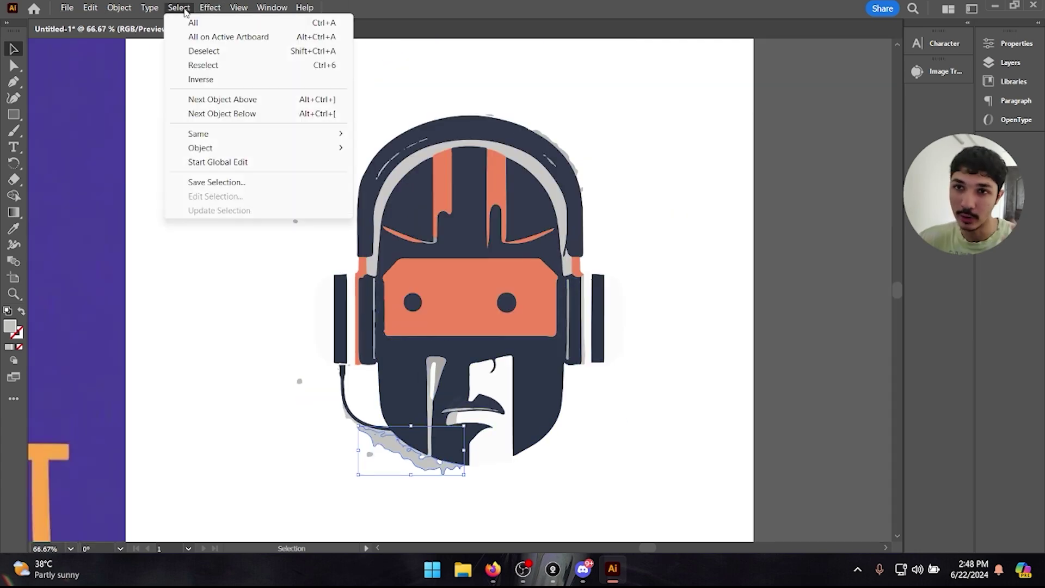
click(185, 10)
click(118, 8)
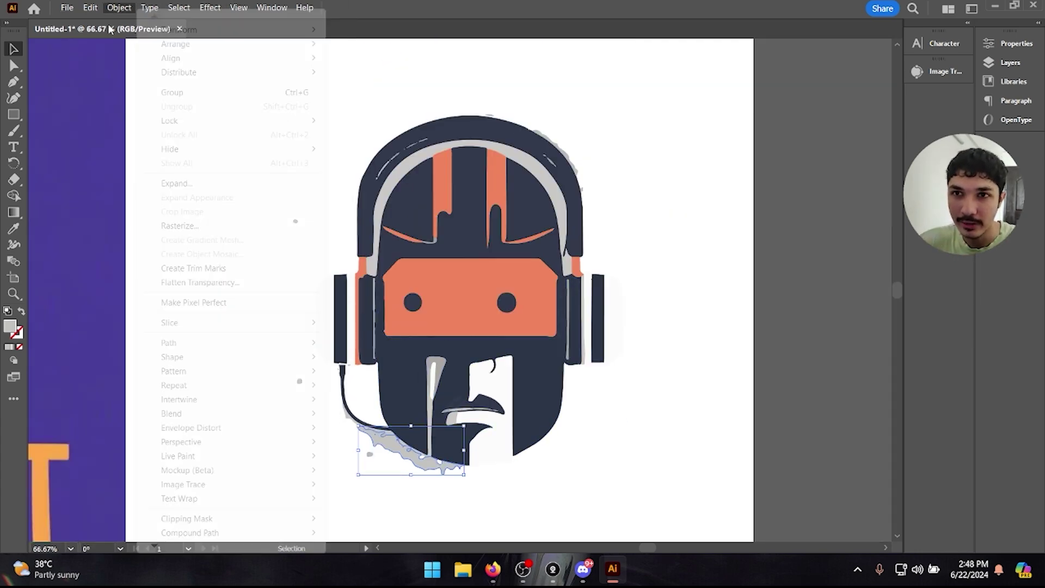
click(183, 11)
click(183, 11)
mouse_move(327, 134)
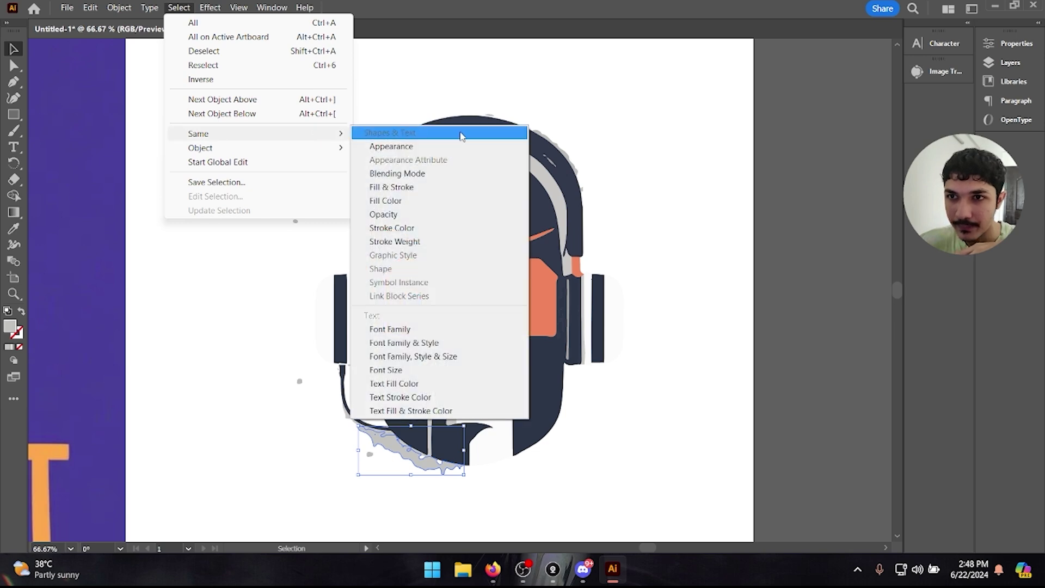
click(409, 227)
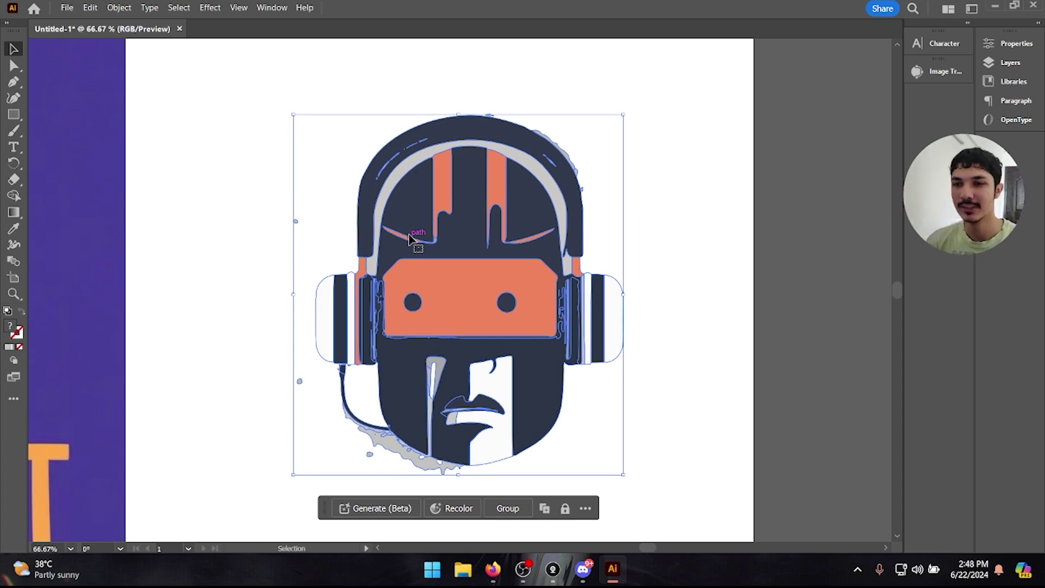
key(Delete)
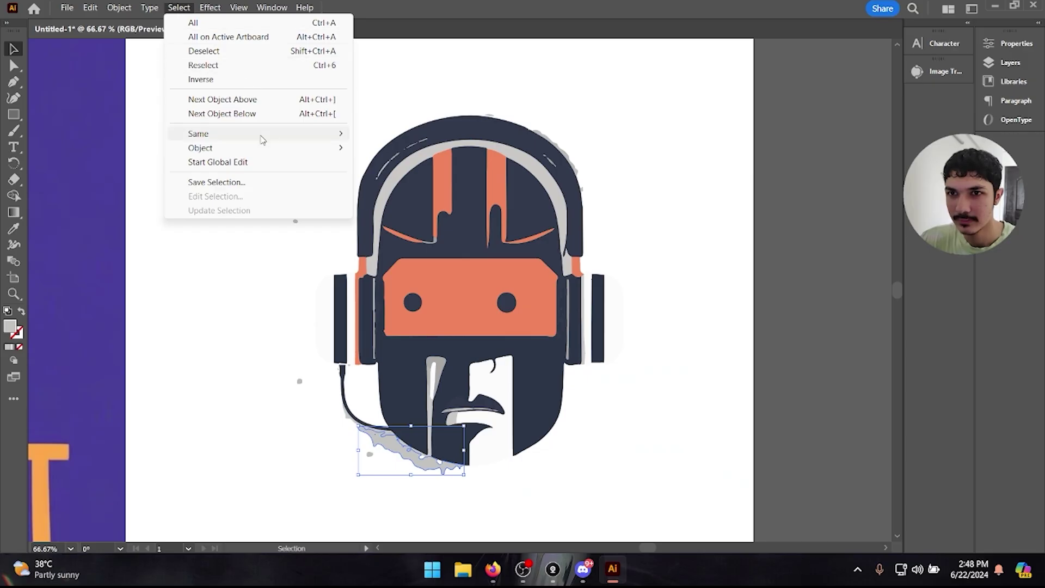
- Select all shapes with the same fill color as the grey chin smear and delete them
mouse_move(261, 140)
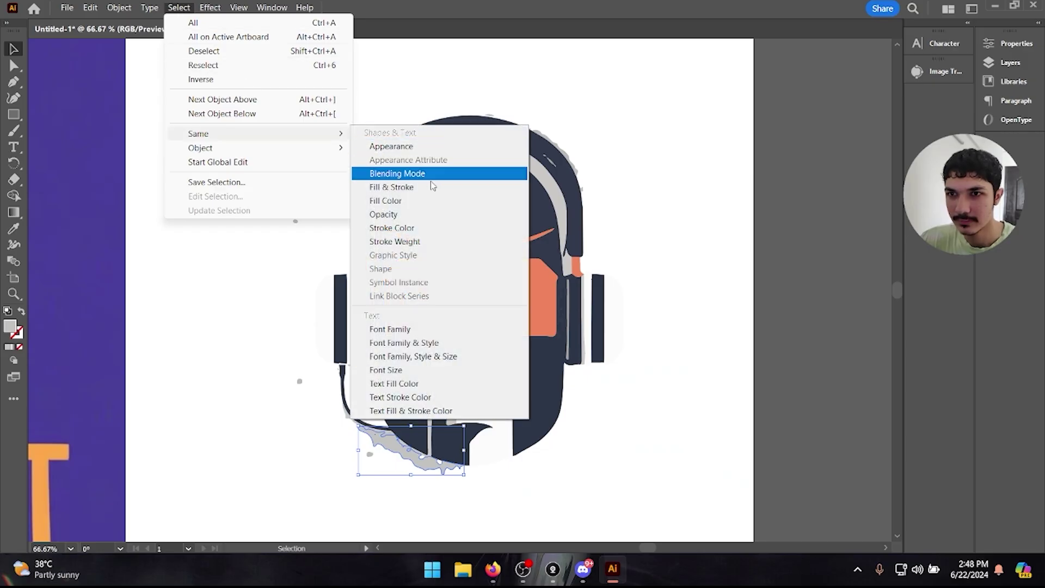
click(419, 201)
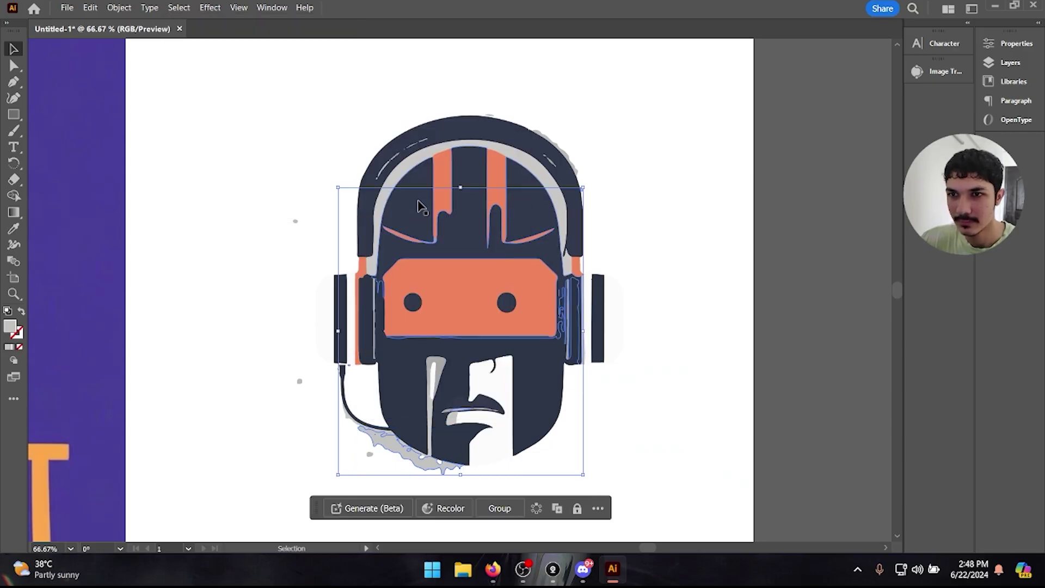
click(805, 206)
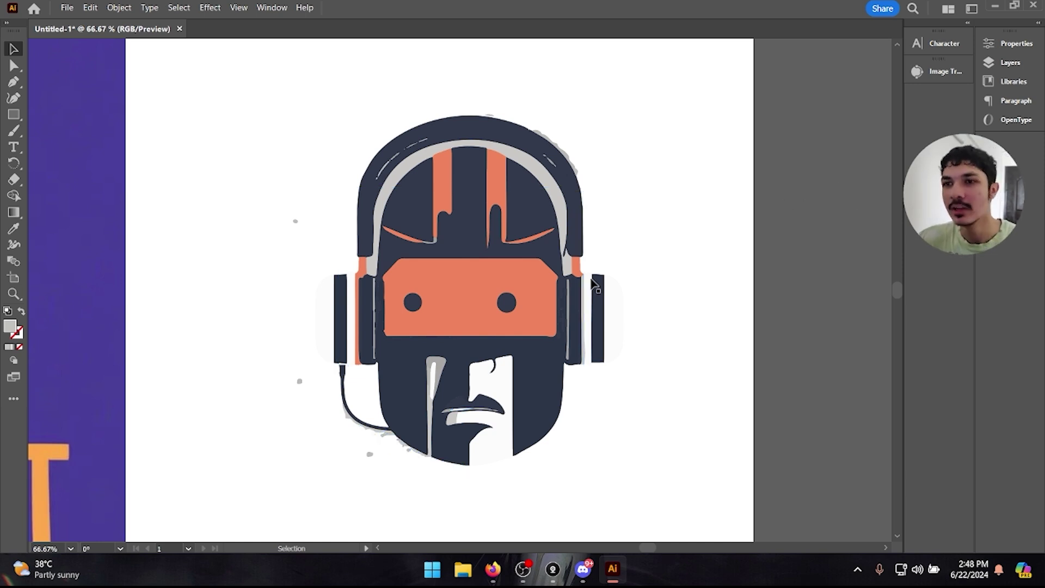
- Delete the light grey band inside the headband and the remaining grey patches on the face and around the logo
scroll(460, 326, up, 1)
scroll(762, 381, down, 2)
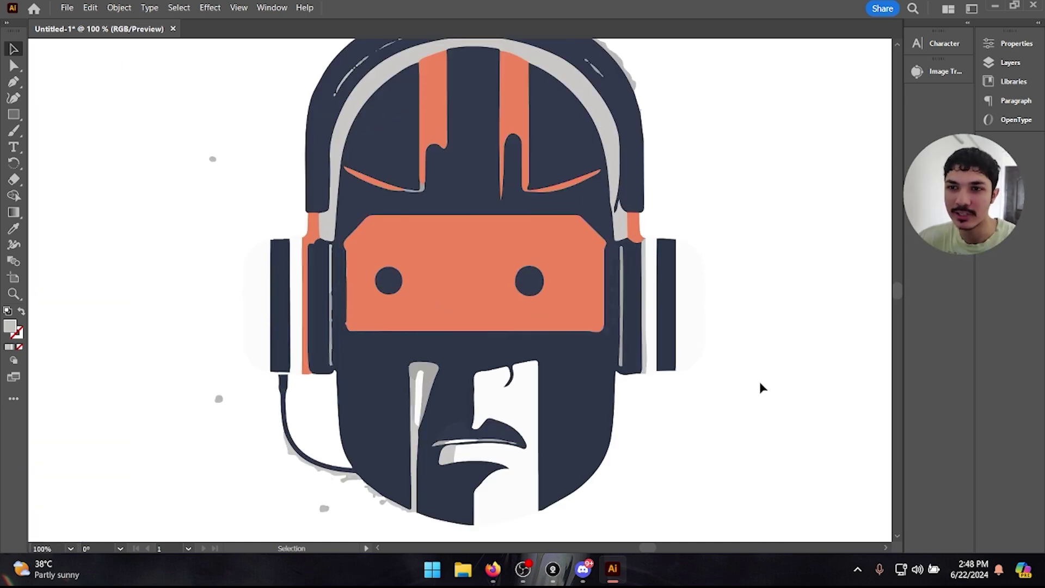
scroll(669, 154, up, 1)
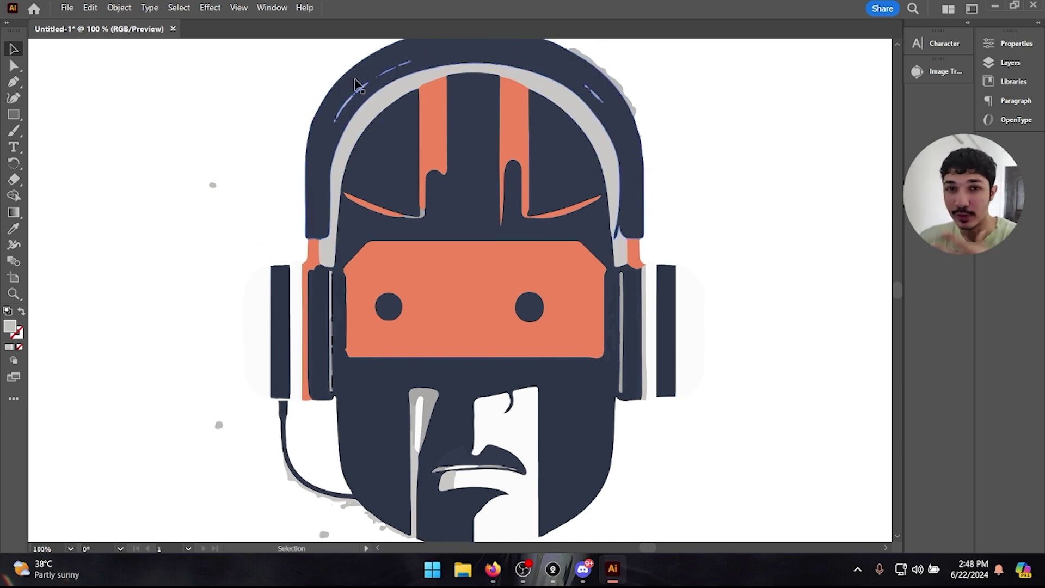
scroll(357, 109, up, 1)
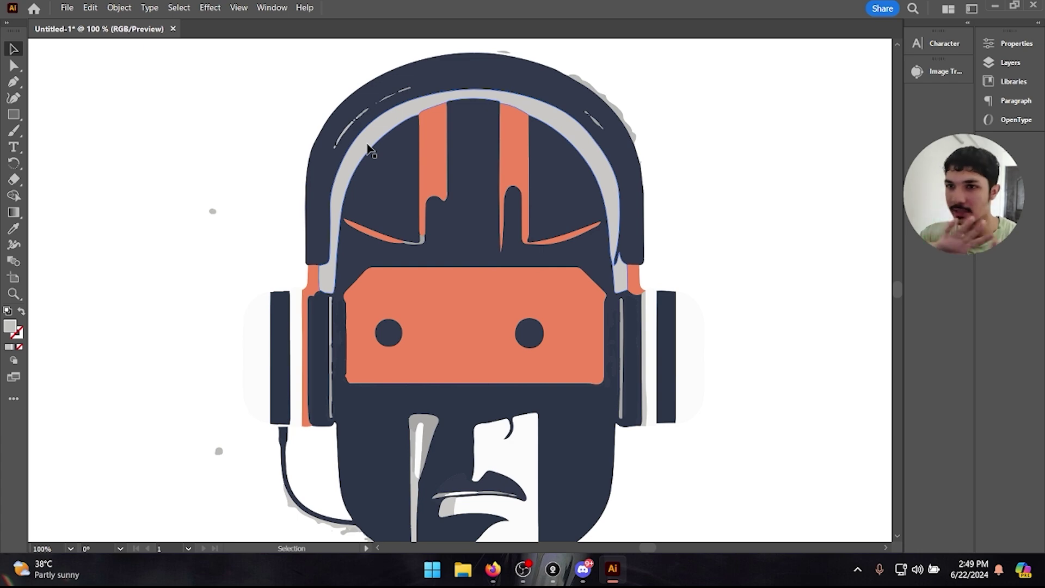
click(368, 148)
key(Delete)
scroll(659, 216, down, 2)
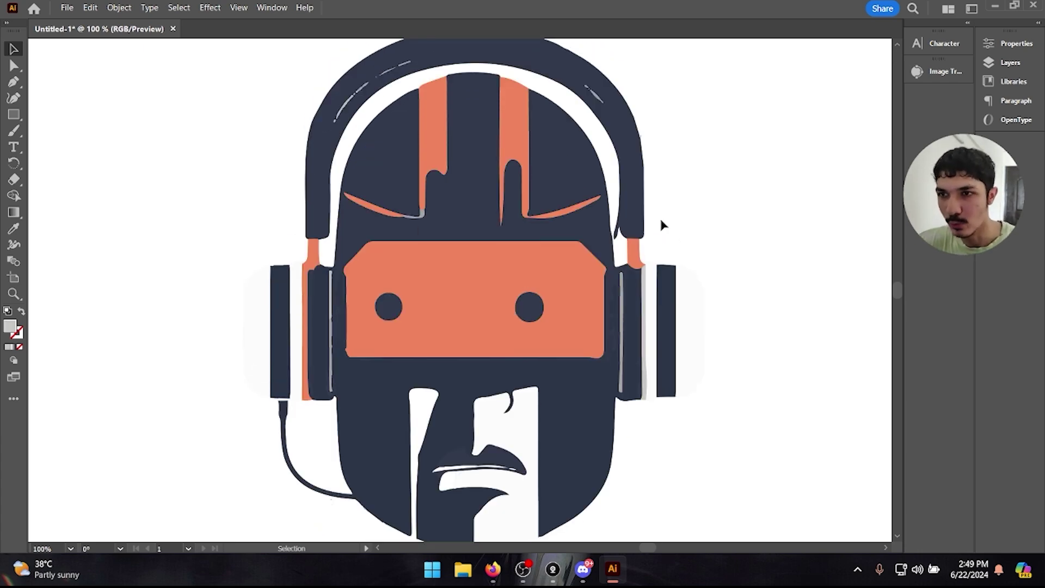
scroll(658, 217, up, 1)
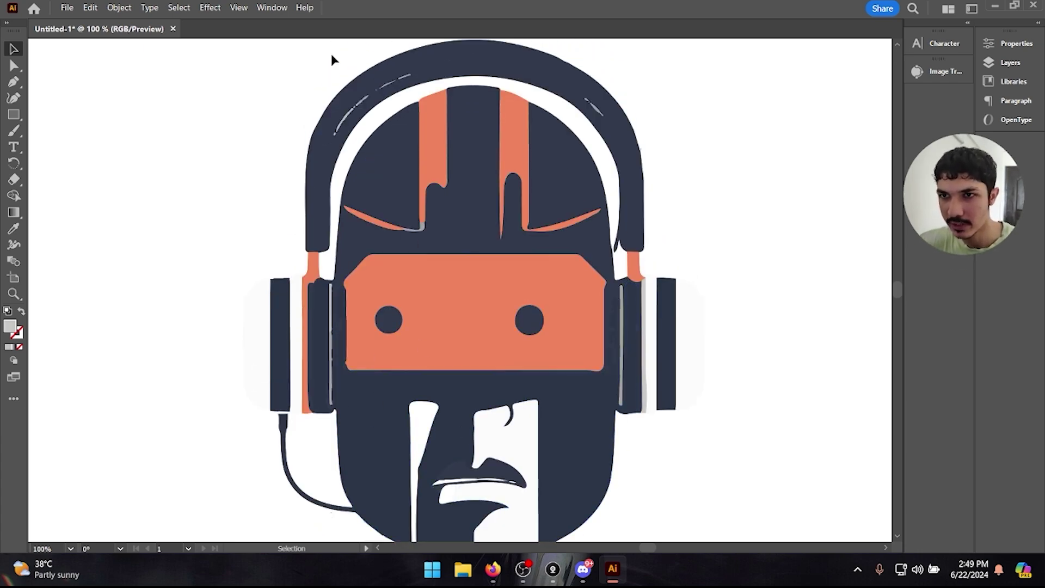
- Select the grey streak atop the headband plus all shapes with the same fill color, and recolor them to the headband's dark navy with the Eyedropper
scroll(377, 101, left, 2)
scroll(376, 100, up, 3)
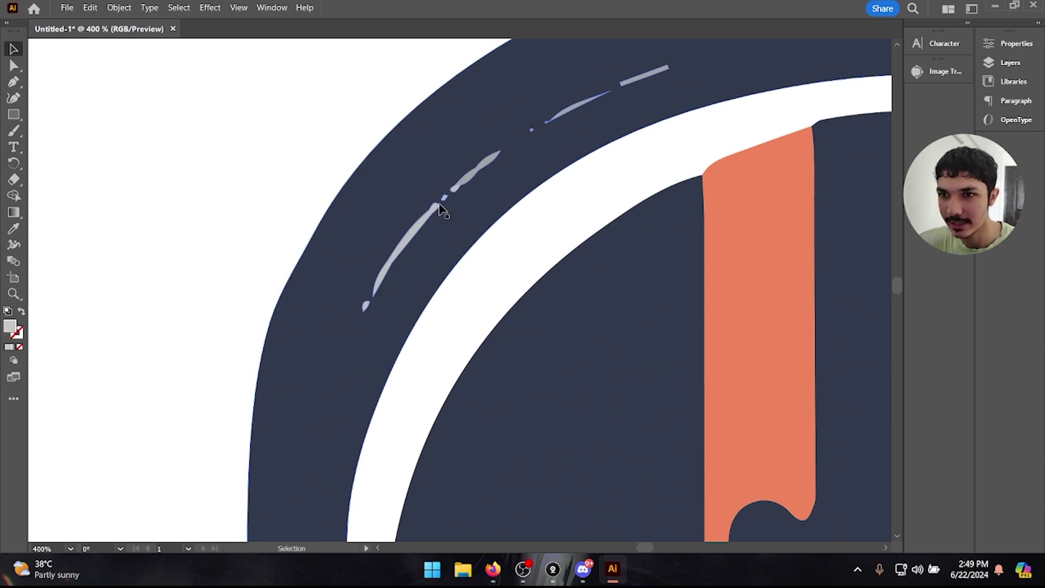
scroll(433, 212, down, 2)
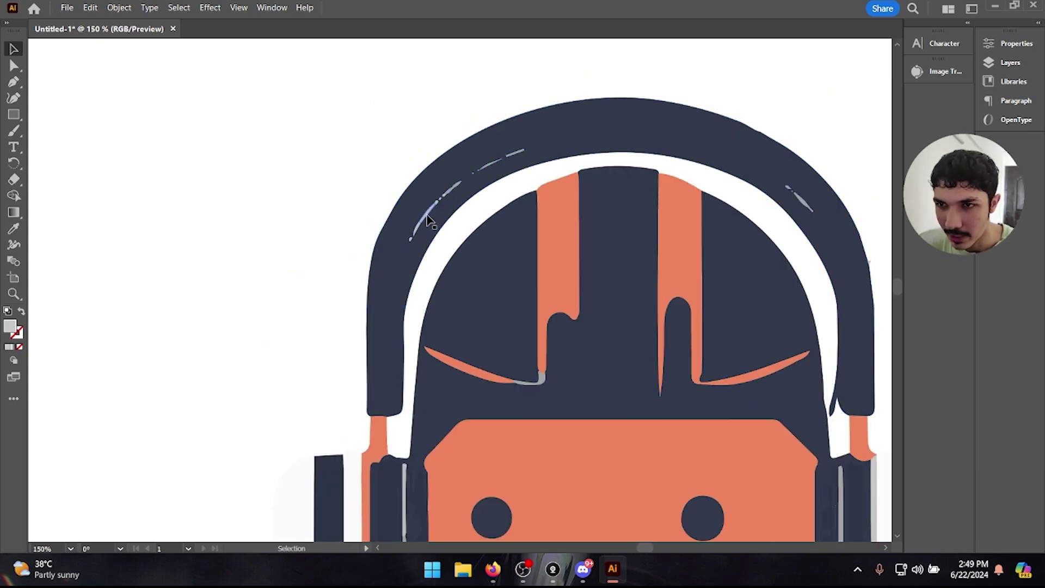
scroll(797, 162, up, 3)
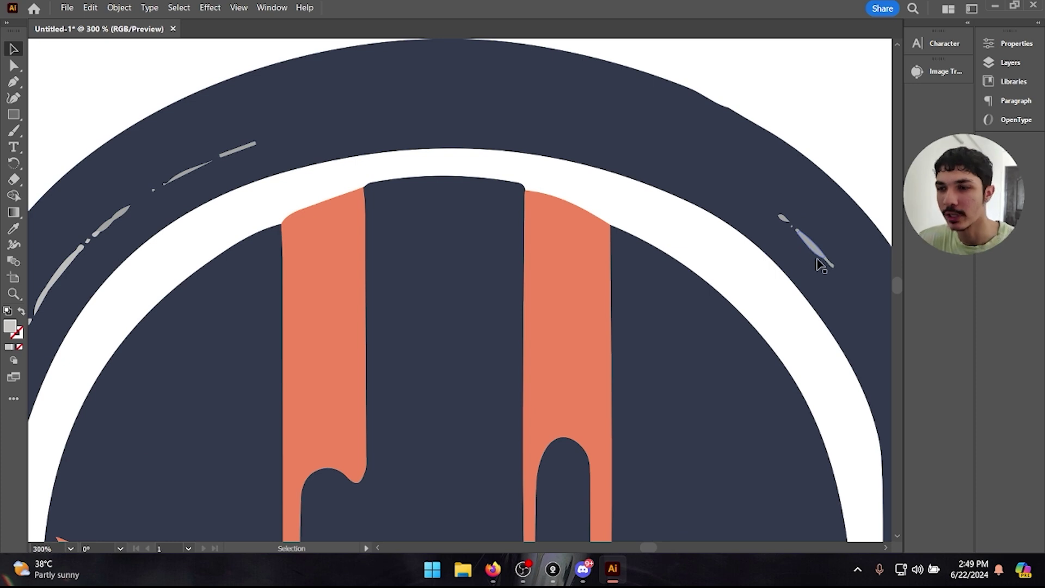
scroll(429, 193, down, 2)
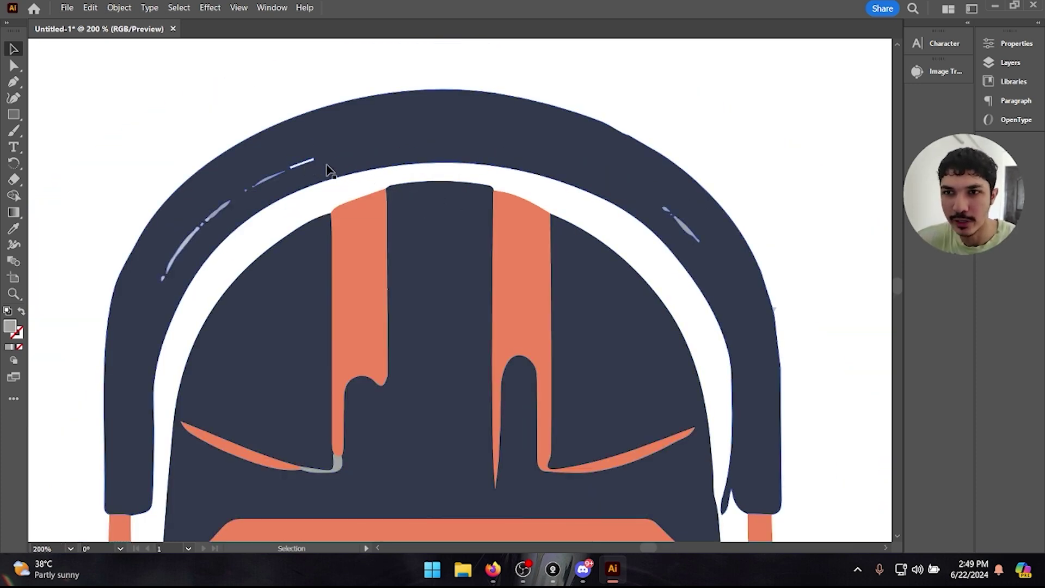
click(305, 161)
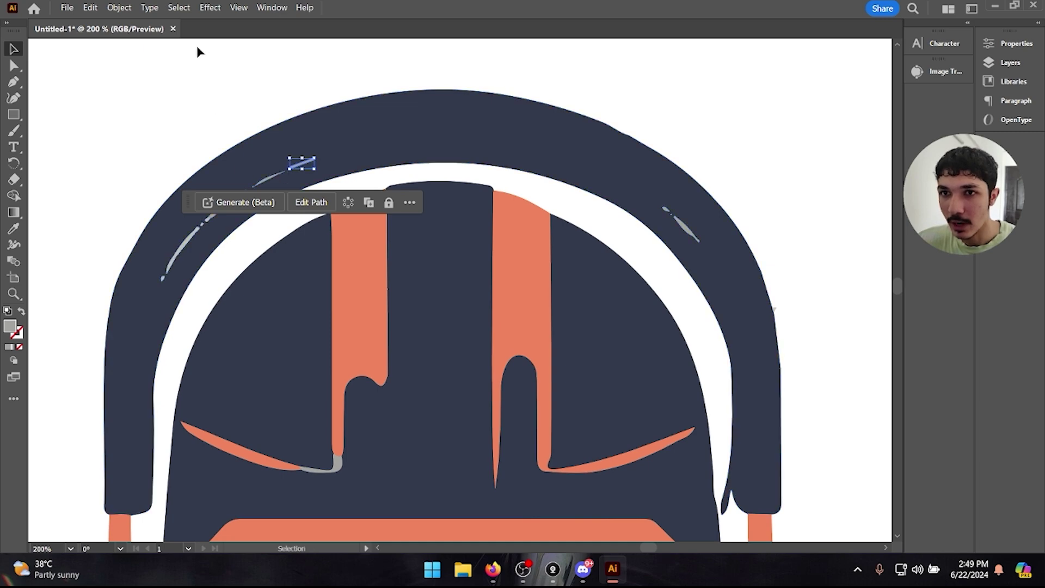
click(211, 8)
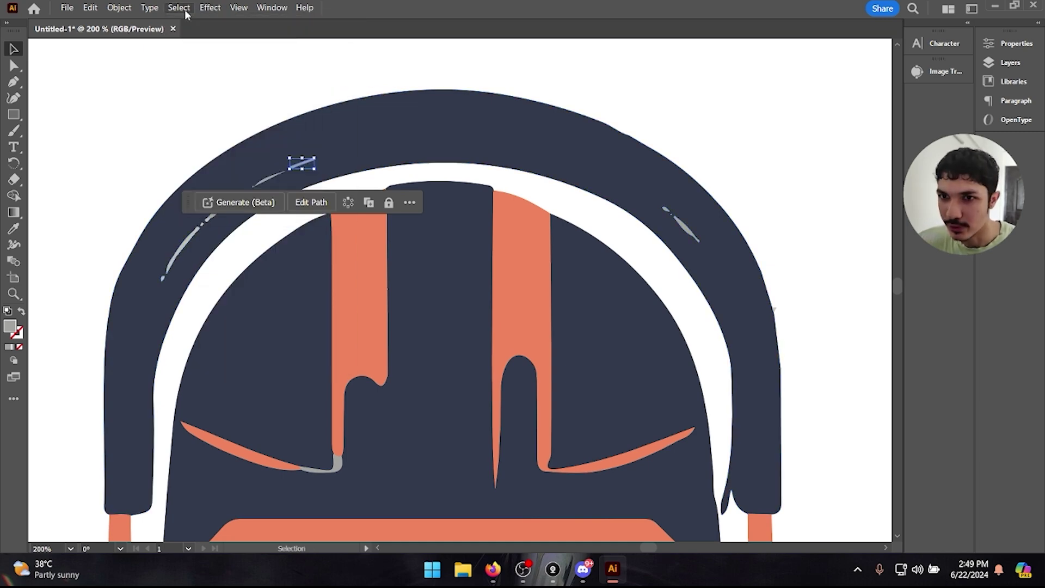
click(179, 8)
mouse_move(244, 134)
click(381, 186)
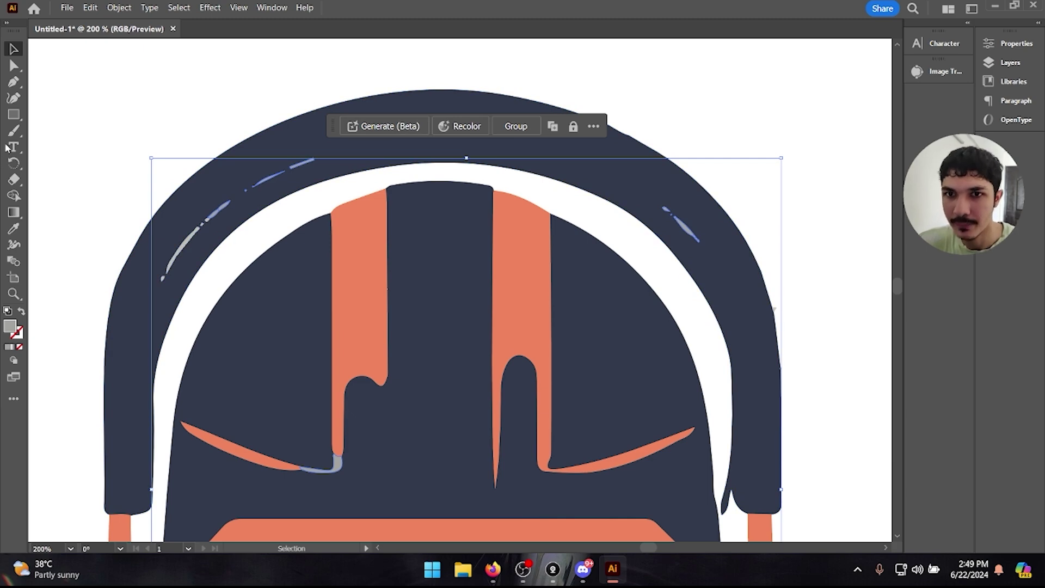
click(14, 229)
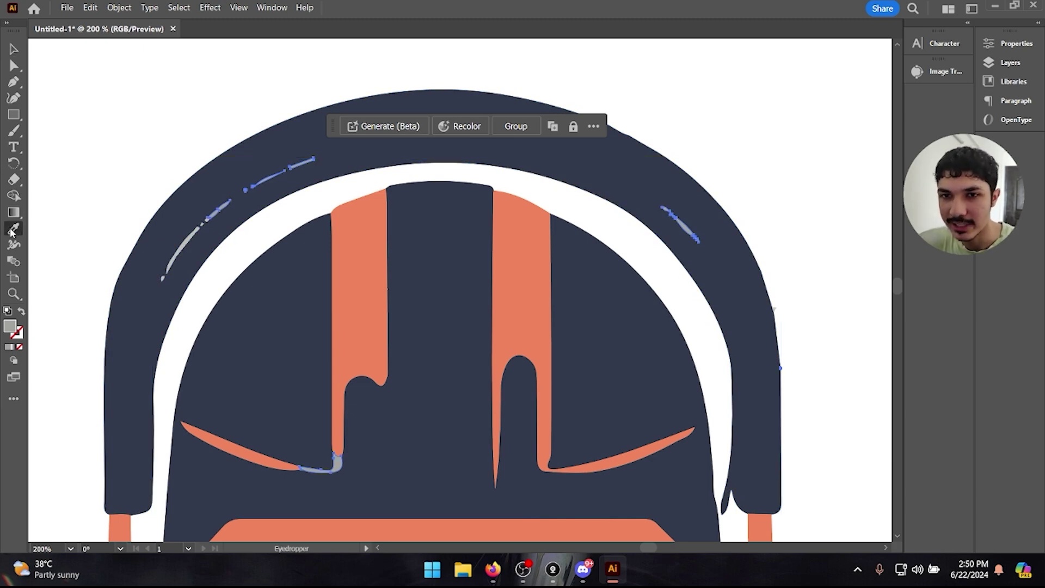
click(139, 177)
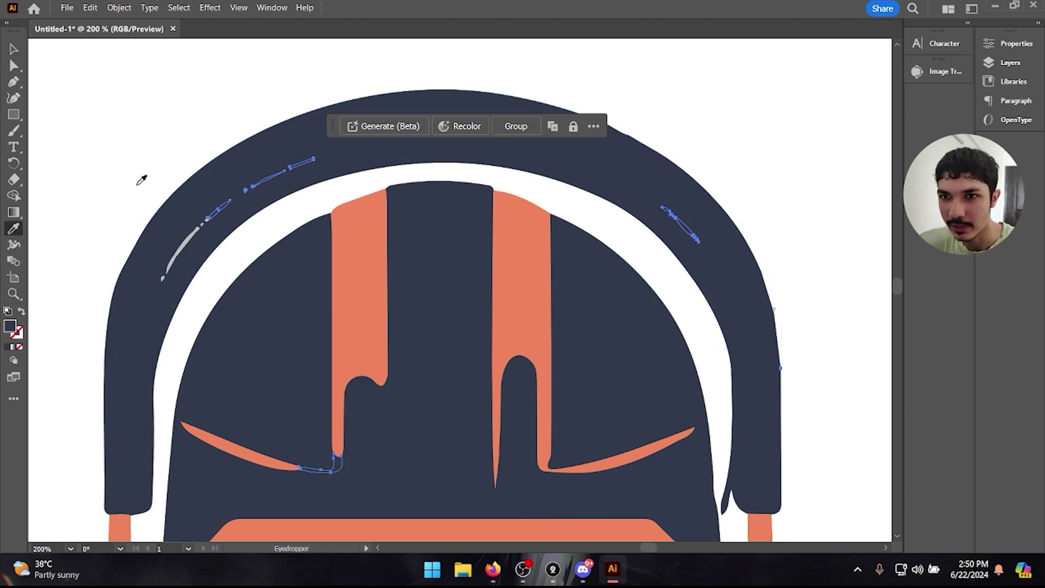
key(v)
click(148, 99)
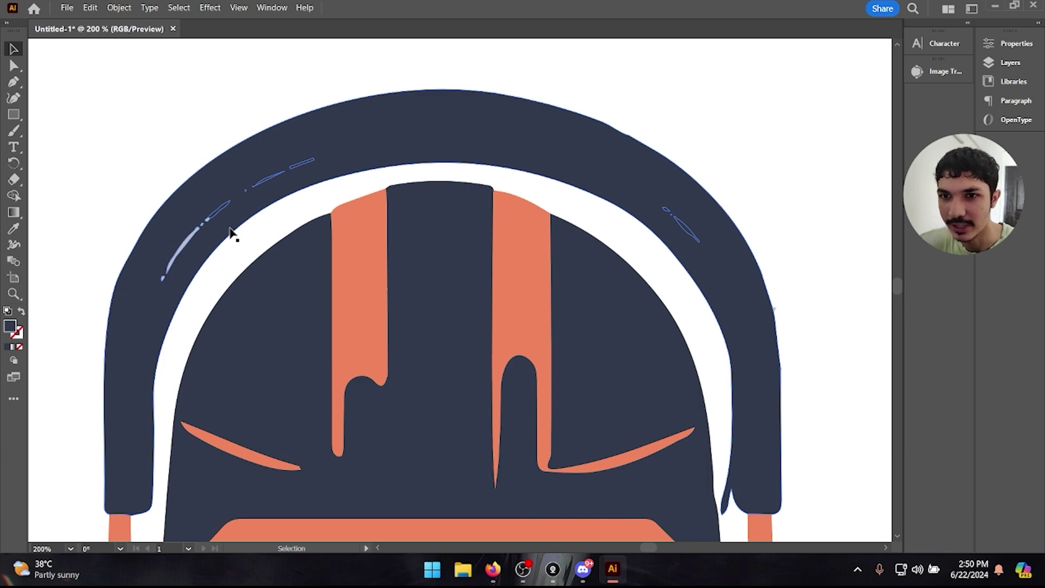
- Select the remaining light grey streak pieces on the headband's left curve and recolor them to the headband's dark navy with the Eyedropper
scroll(330, 361, down, 3)
scroll(330, 360, down, 10)
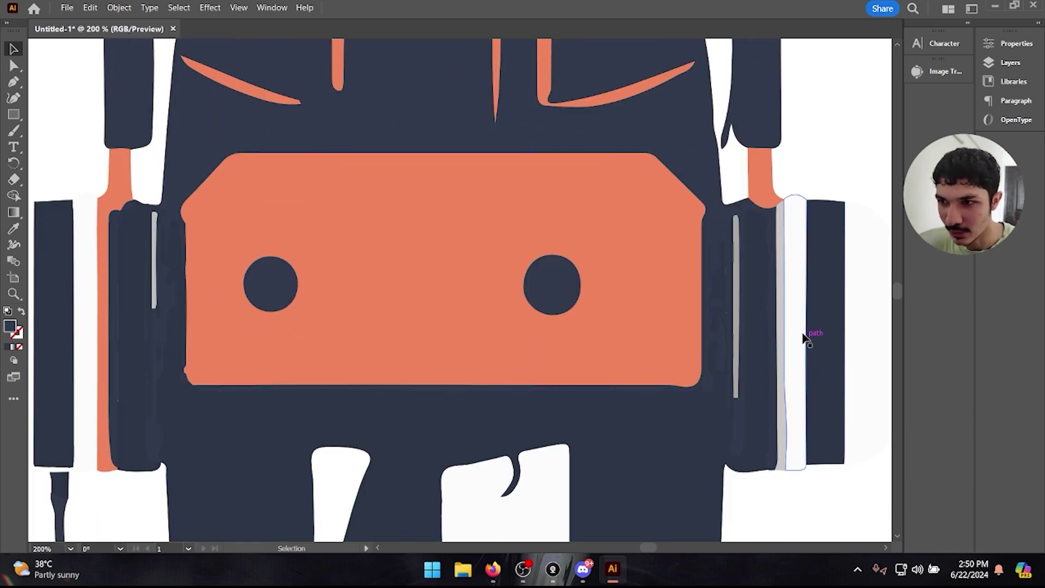
scroll(157, 273, up, 13)
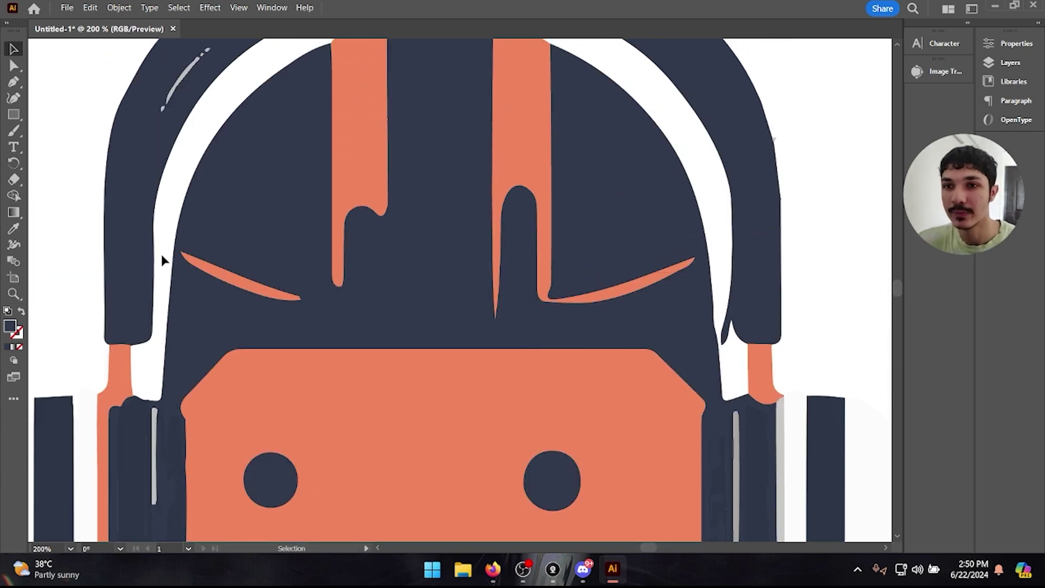
scroll(313, 300, up, 4)
click(406, 279)
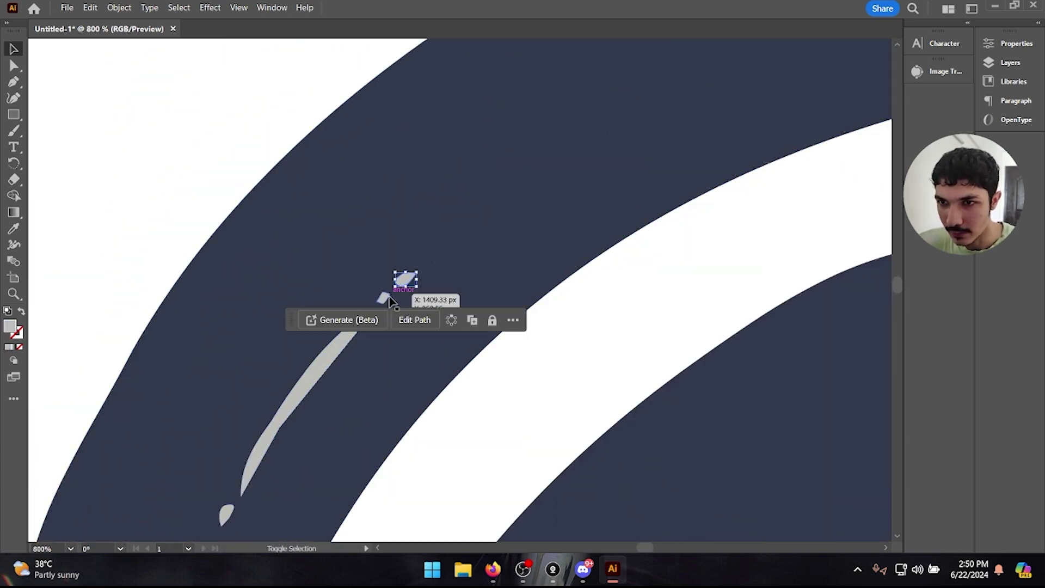
shift+click(384, 297)
shift+click(306, 390)
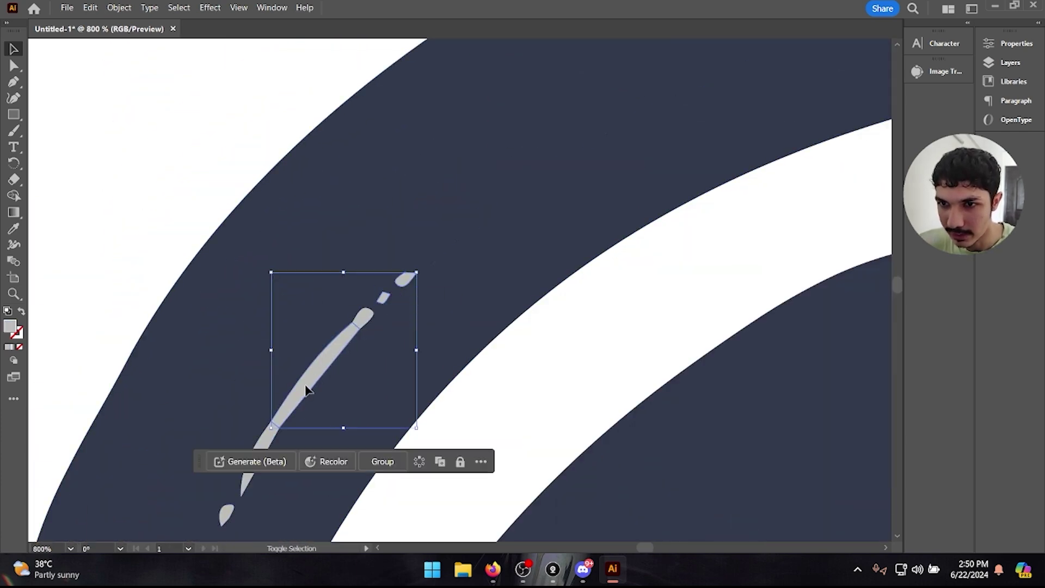
shift+click(227, 514)
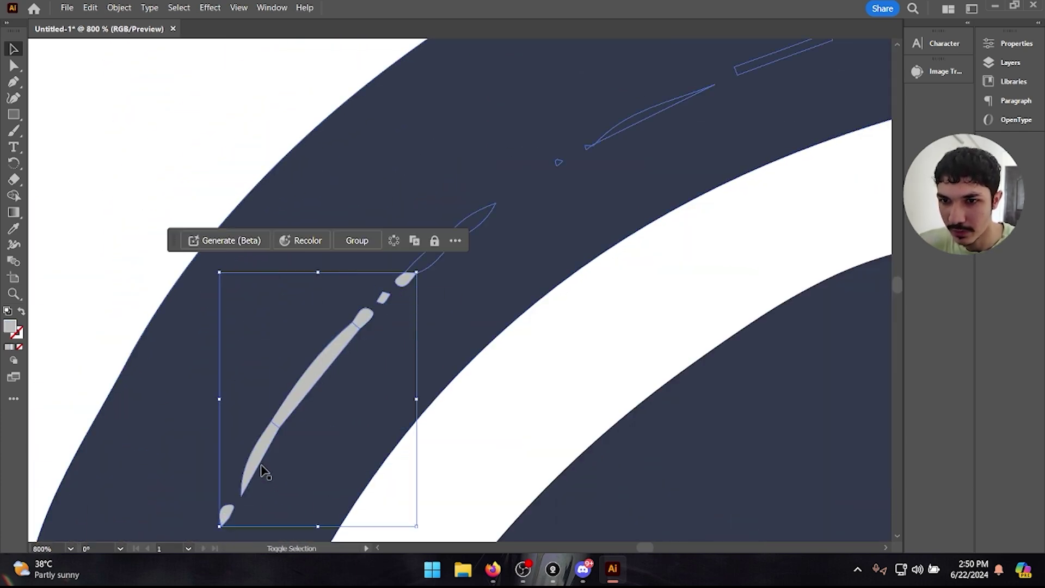
click(13, 229)
click(401, 158)
key(v)
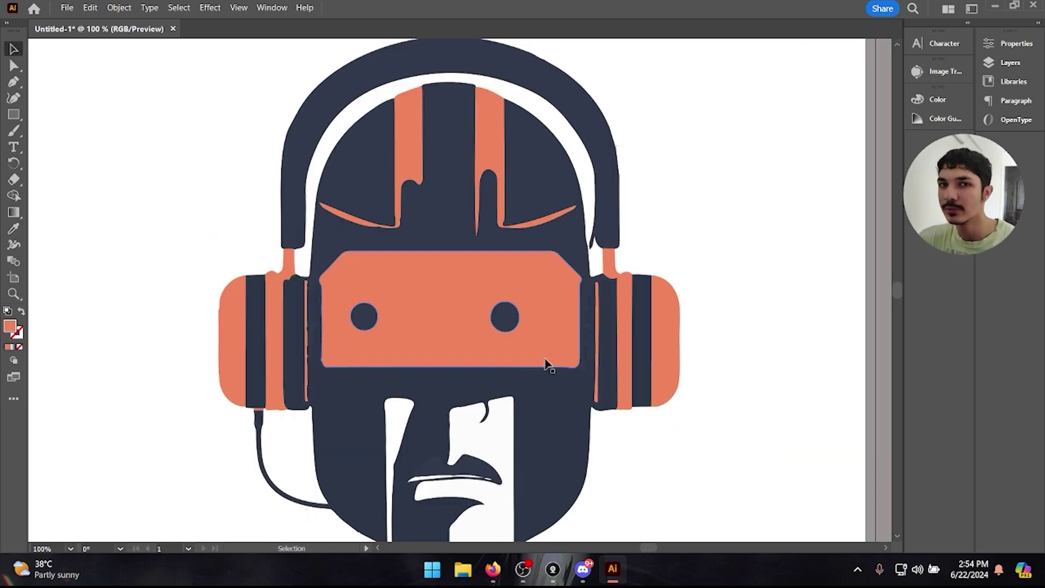
- Switch to Firefox to compare the cleaned-up logo with the original image-1.webp, and return to Illustrator
key(ctrl+minus)
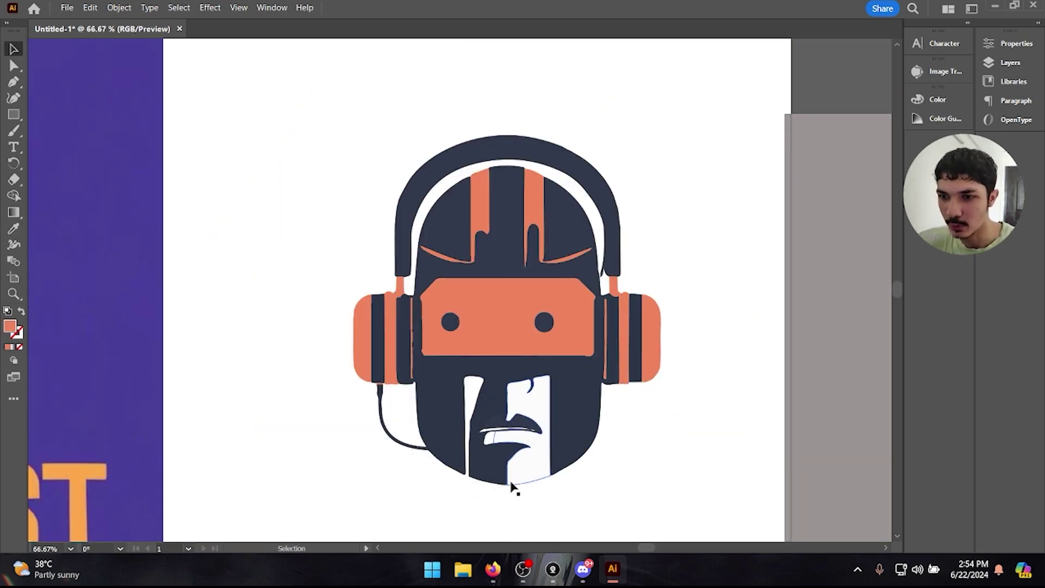
mouse_move(493, 569)
click(395, 503)
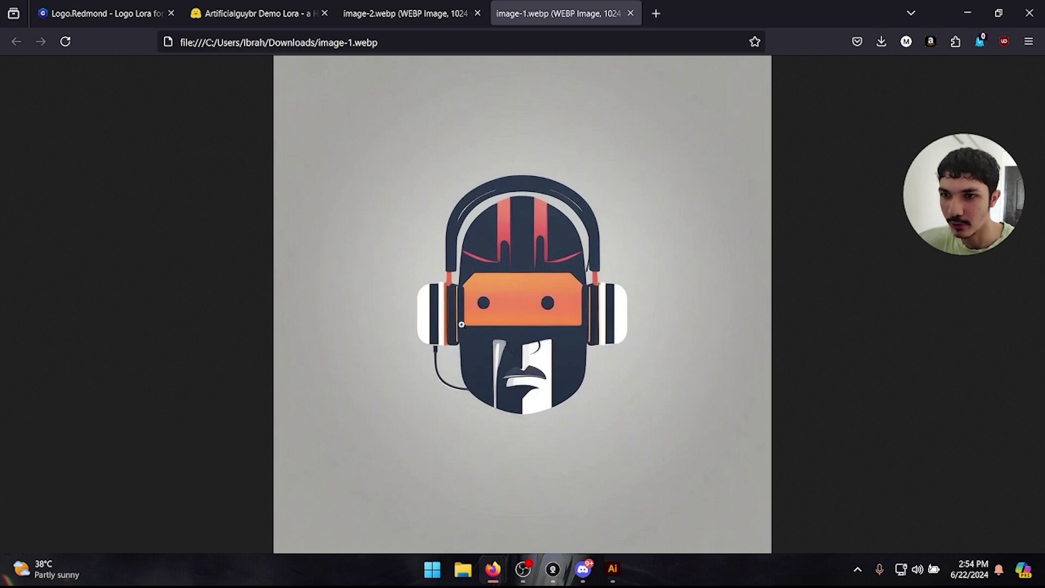
click(968, 14)
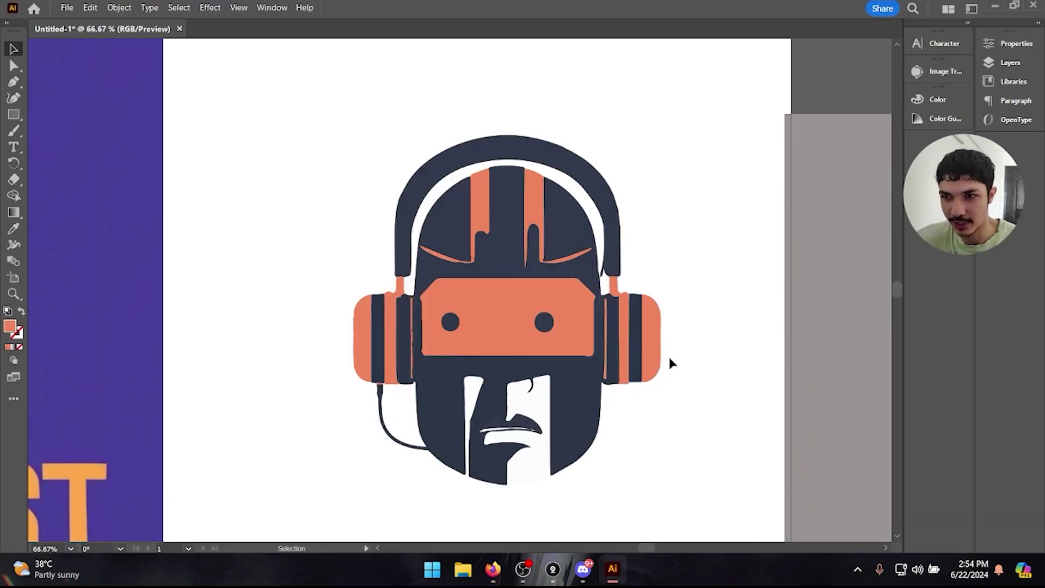
- Move the leftover grey background rectangle farther away from the artboard
scroll(681, 326, down, 1)
scroll(691, 304, down, 3)
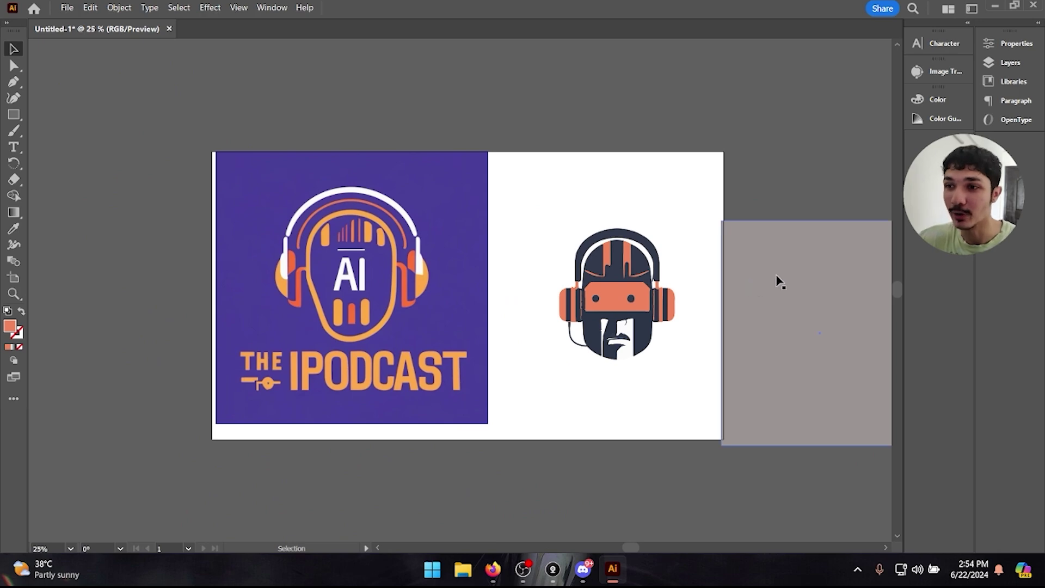
drag(777, 276, 826, 280)
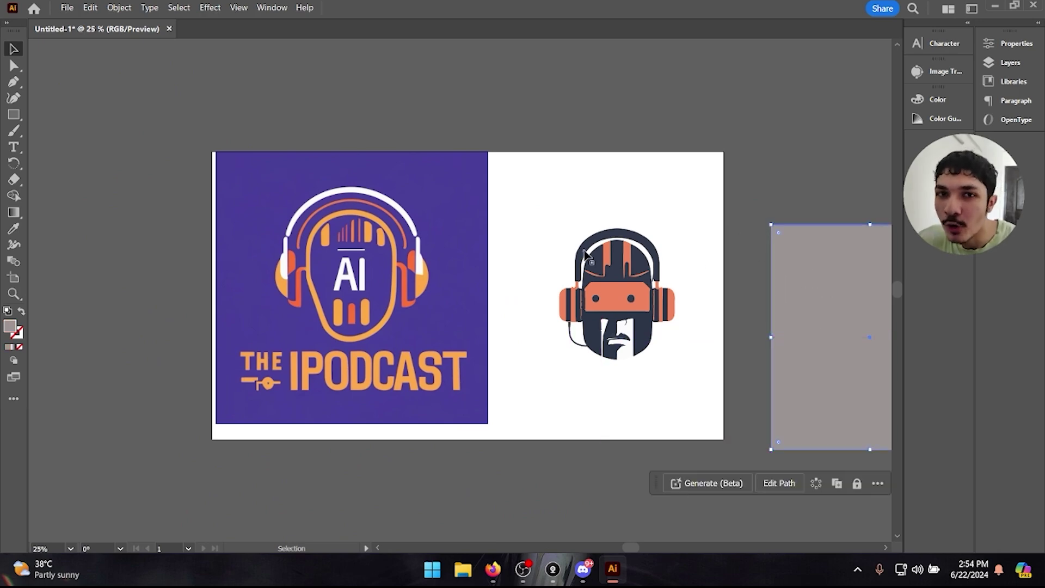
- Compare the edge quality of the vectorized head logo with that of the raster purple podcast logo at high magnification
scroll(608, 240, up, 2)
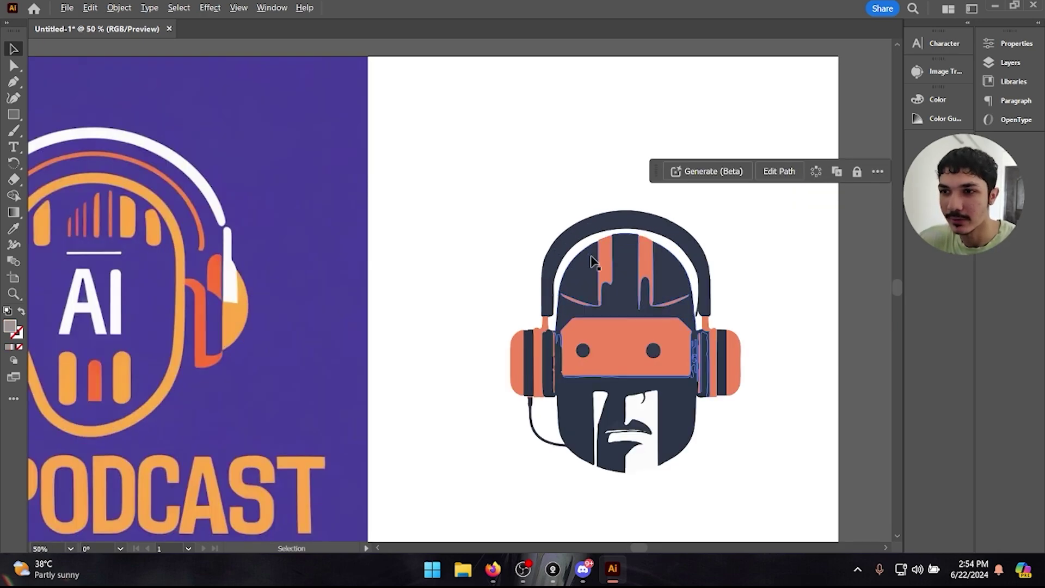
scroll(566, 233, up, 15)
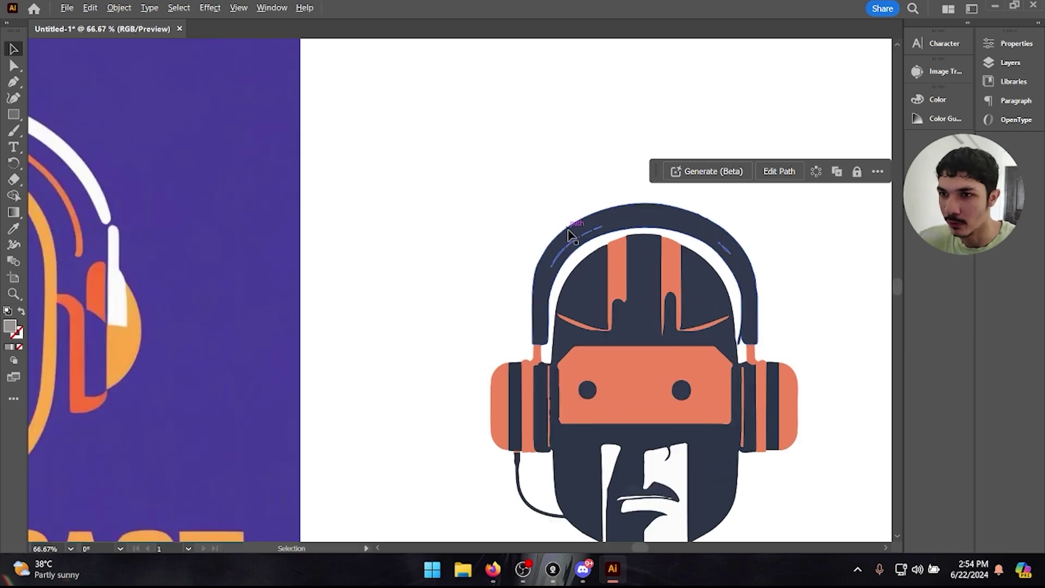
scroll(292, 136, down, 12)
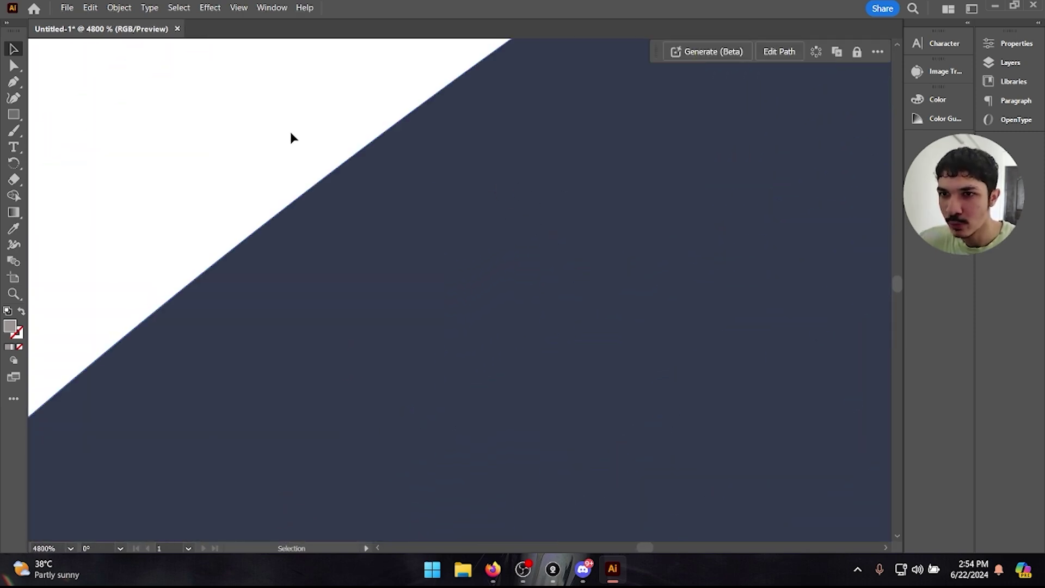
scroll(456, 226, down, 10)
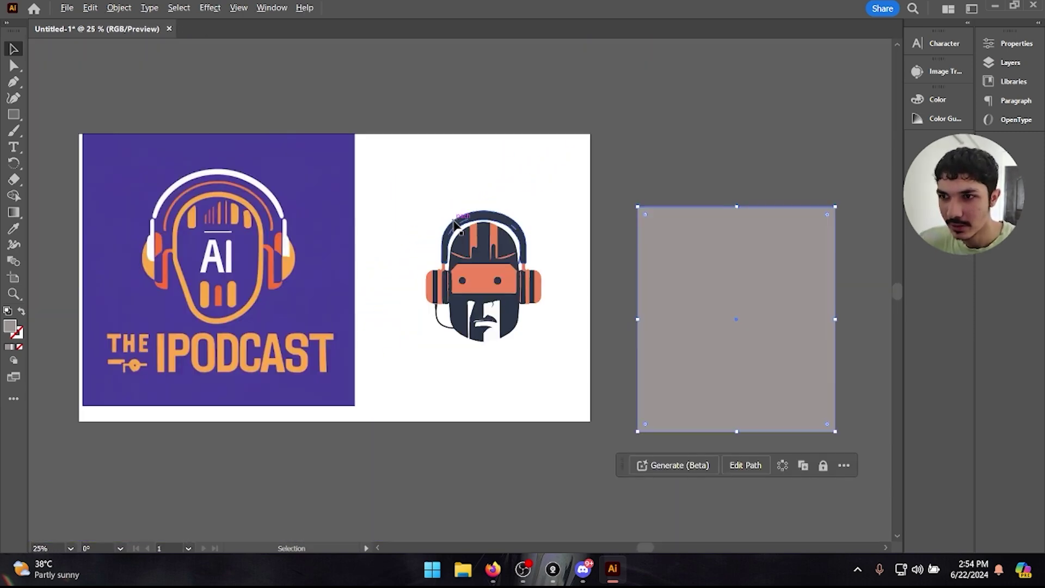
scroll(234, 203, up, 14)
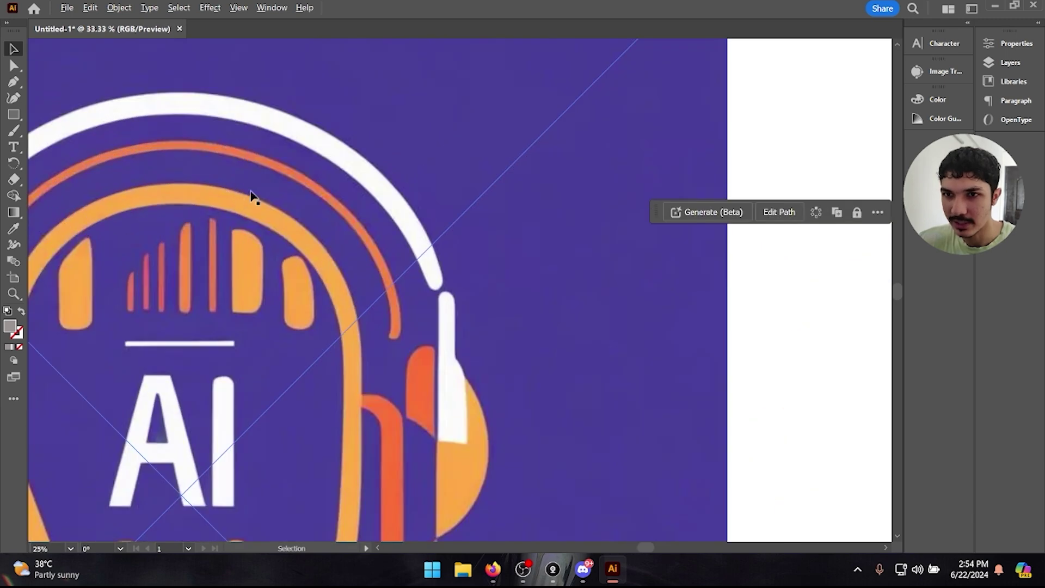
scroll(348, 228, down, 3)
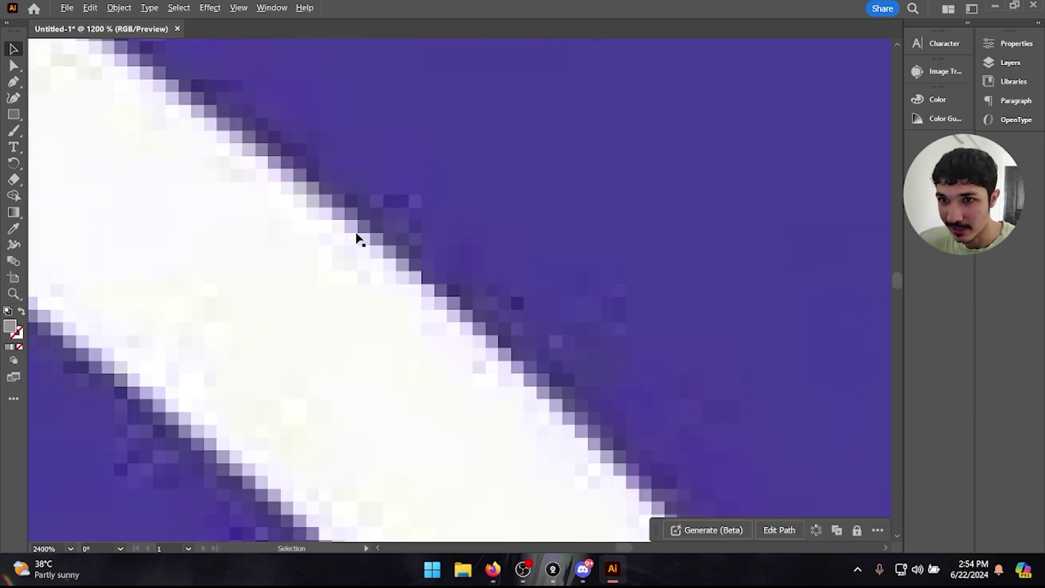
scroll(355, 237, down, 10)
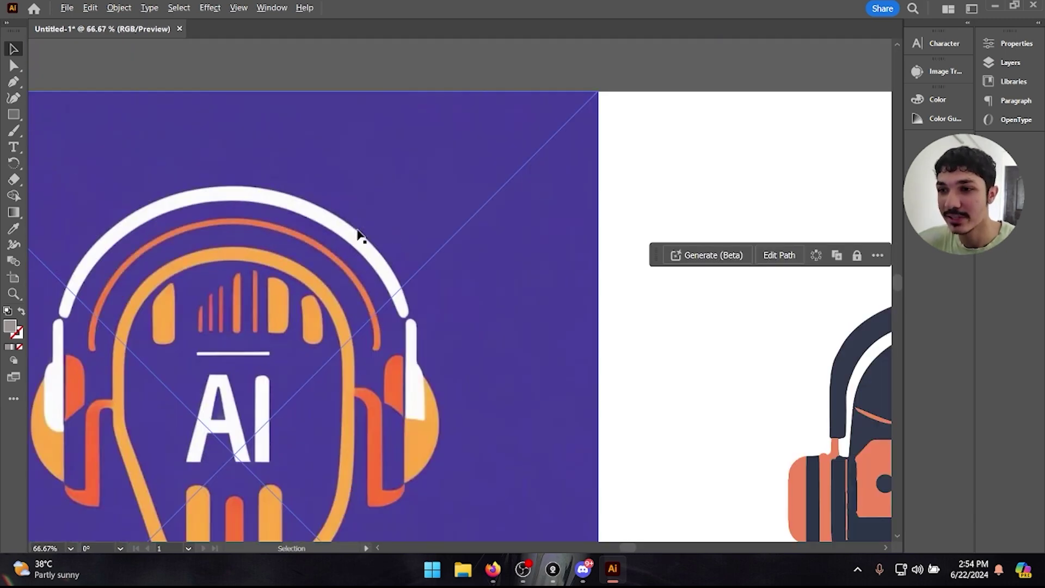
scroll(457, 222, up, 4)
scroll(457, 222, up, 5)
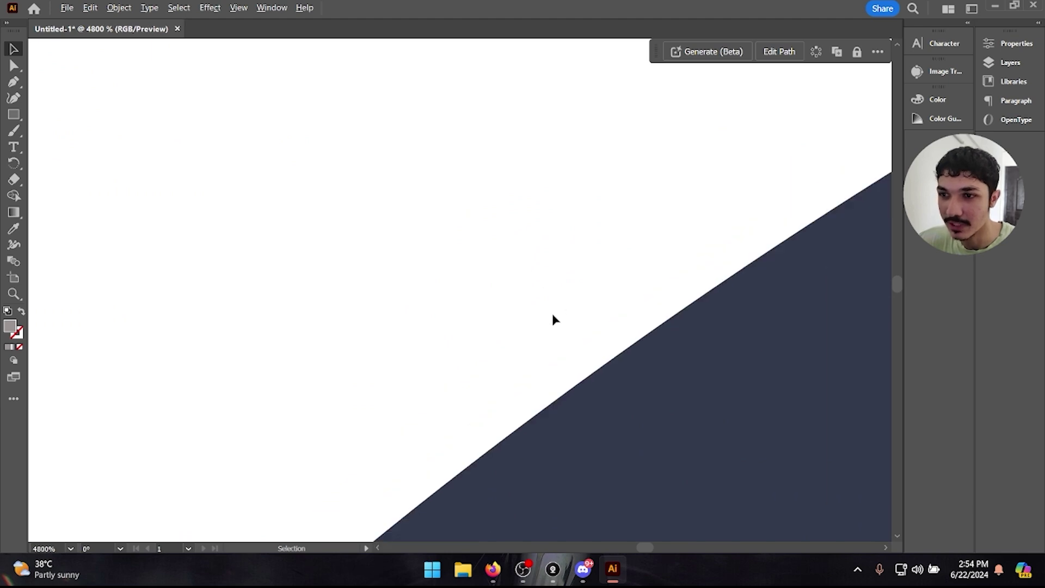
scroll(553, 317, down, 3)
scroll(545, 321, down, 2)
scroll(543, 338, down, 3)
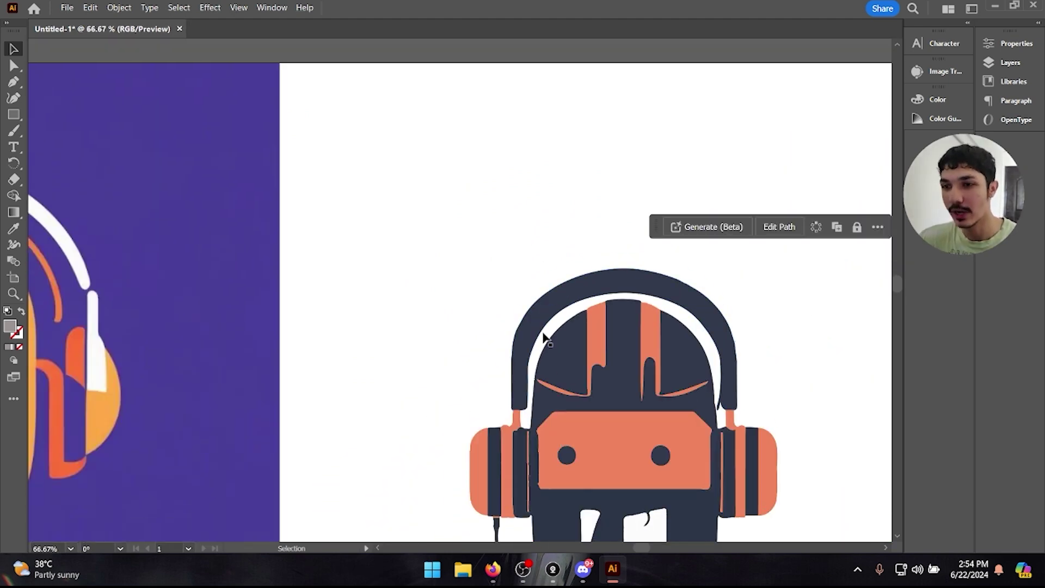
scroll(528, 308, down, 1)
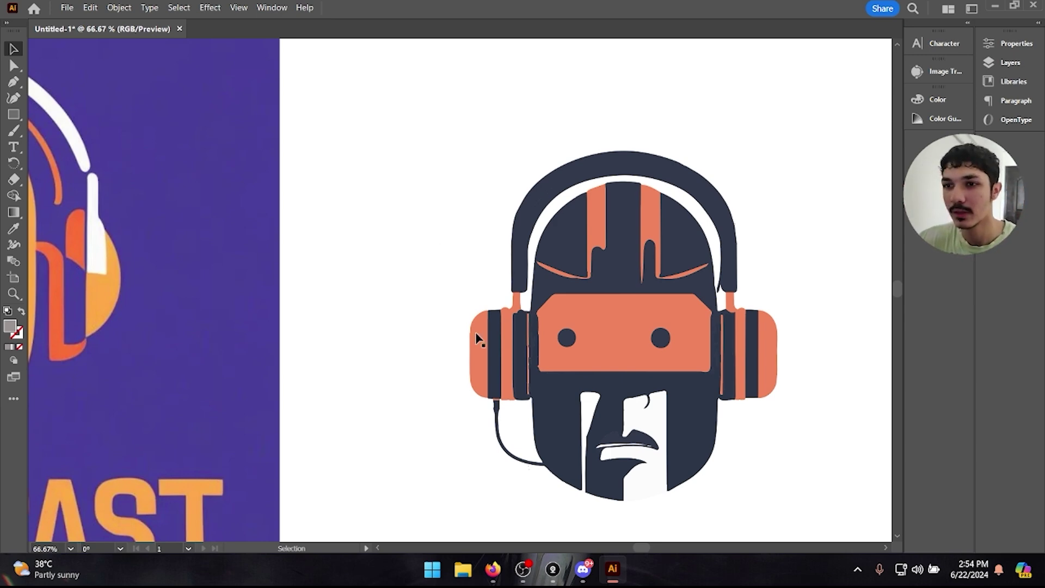
scroll(634, 305, down, 3)
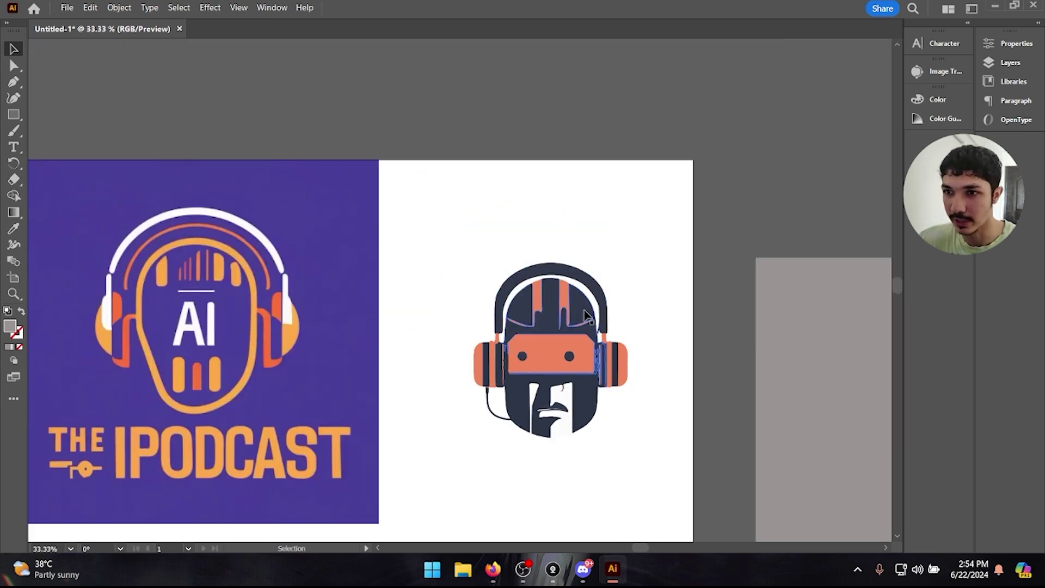
- Undo the stray move of a logo piece, try grouping all the headphone-head logo's shapes, and ungroup them
drag(585, 300, 626, 212)
key(ctrl+z)
drag(668, 241, 468, 452)
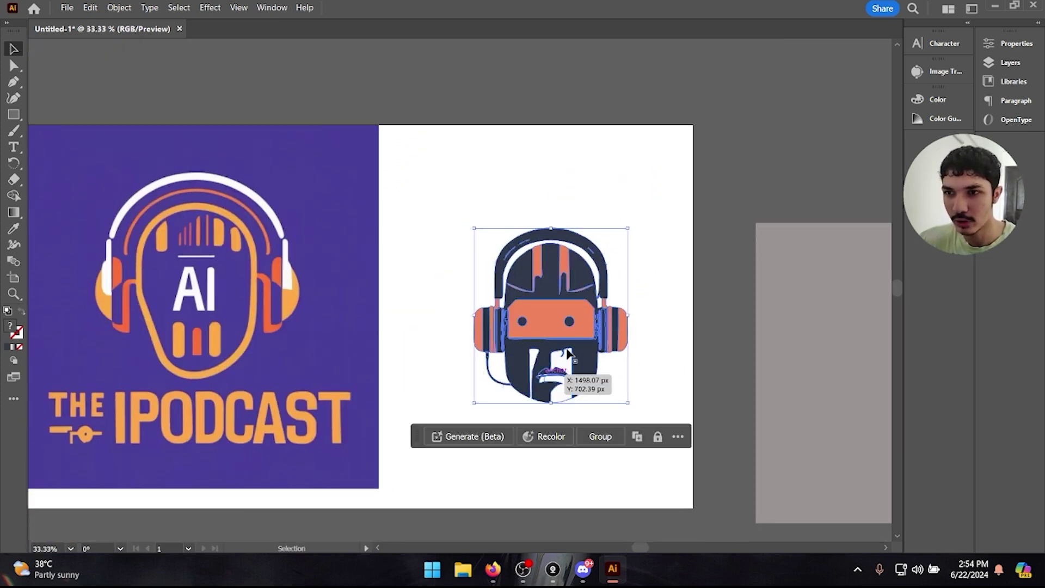
right_click(588, 260)
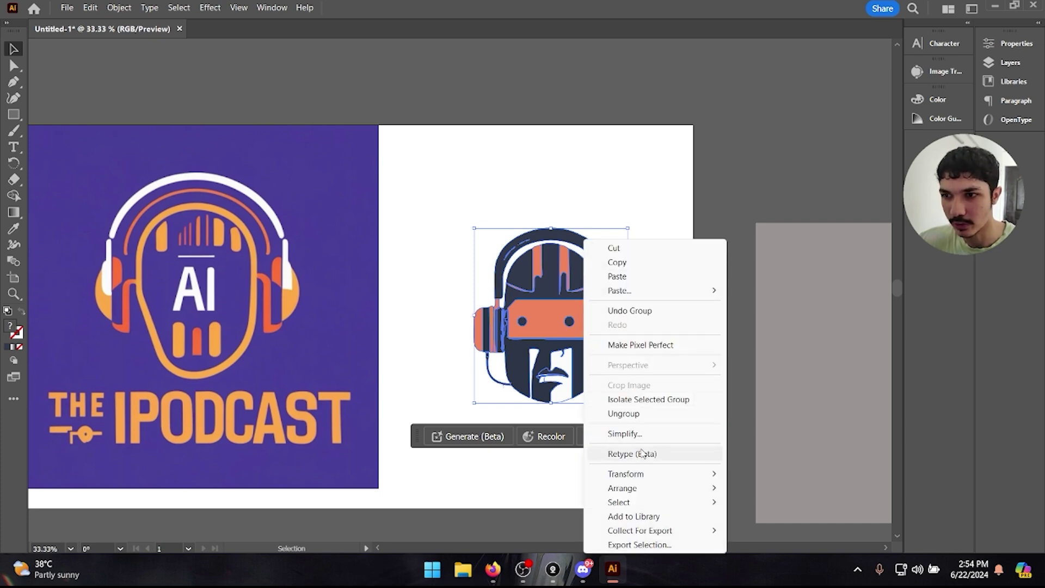
click(624, 413)
click(621, 175)
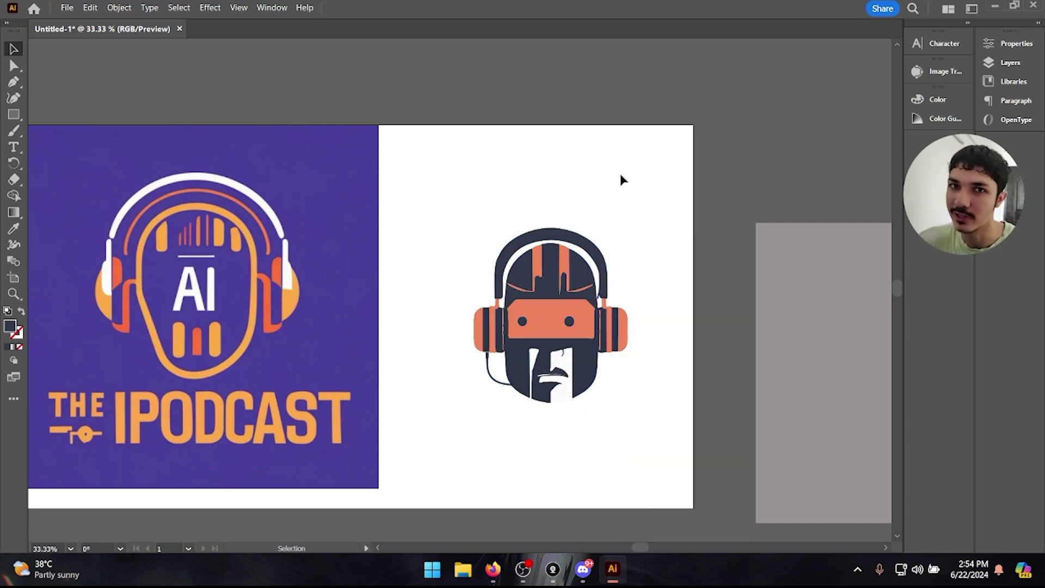
- Move the headphone-head logo to the artboard's upper right corner and shift the purple podcast logo slightly right
drag(641, 188, 661, 173)
click(471, 269)
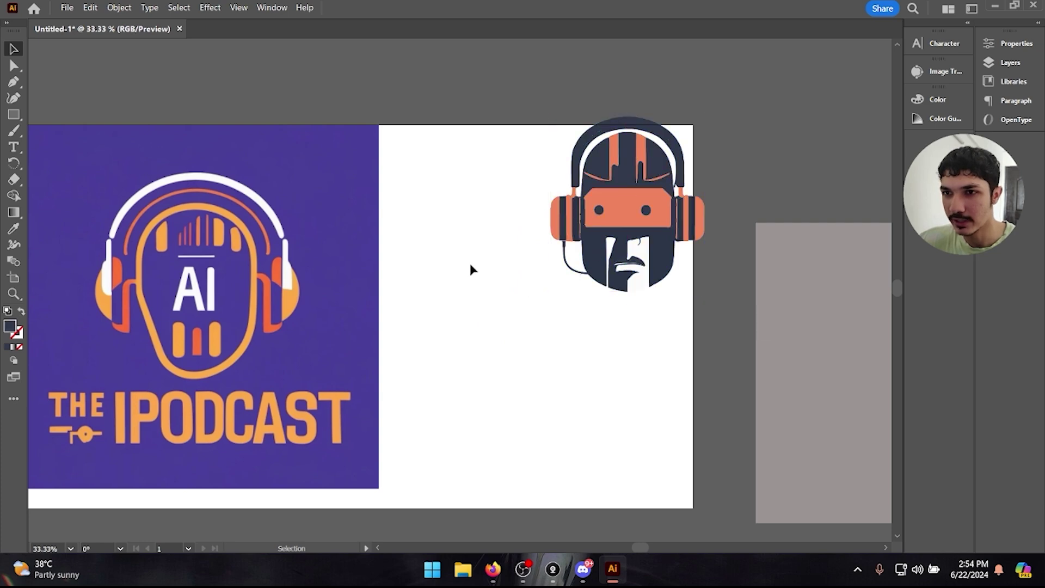
scroll(484, 281, up, 1)
scroll(498, 294, down, 2)
scroll(504, 299, left, 5)
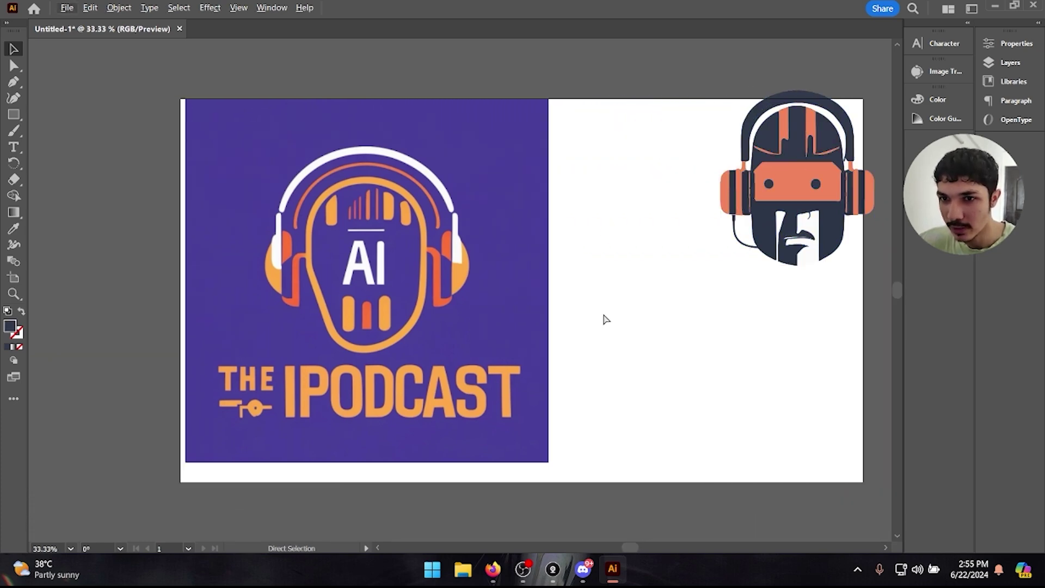
drag(409, 273, 467, 265)
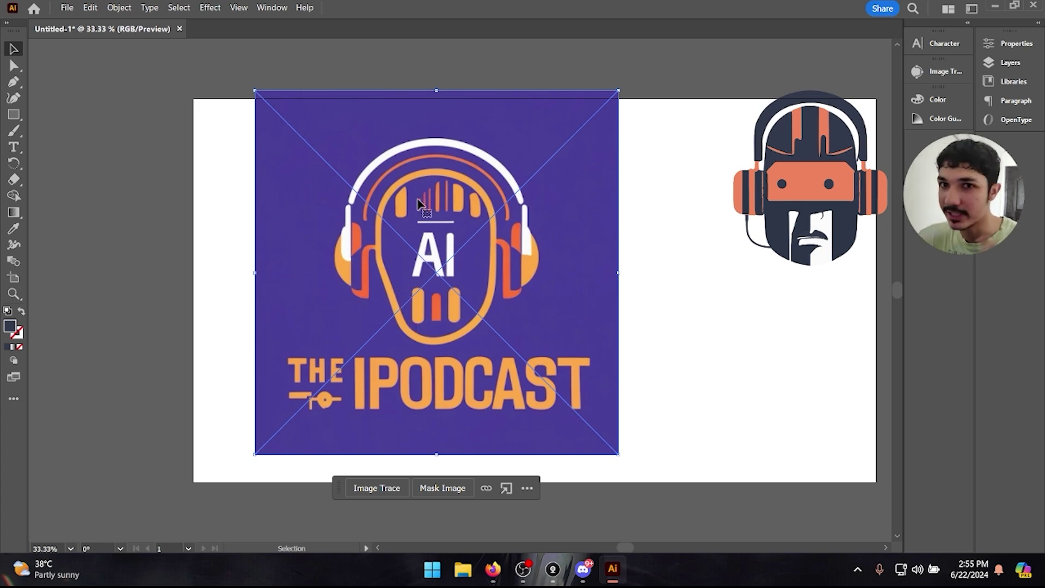
- Trace the purple podcast logo image with the Low Color preset
click(944, 71)
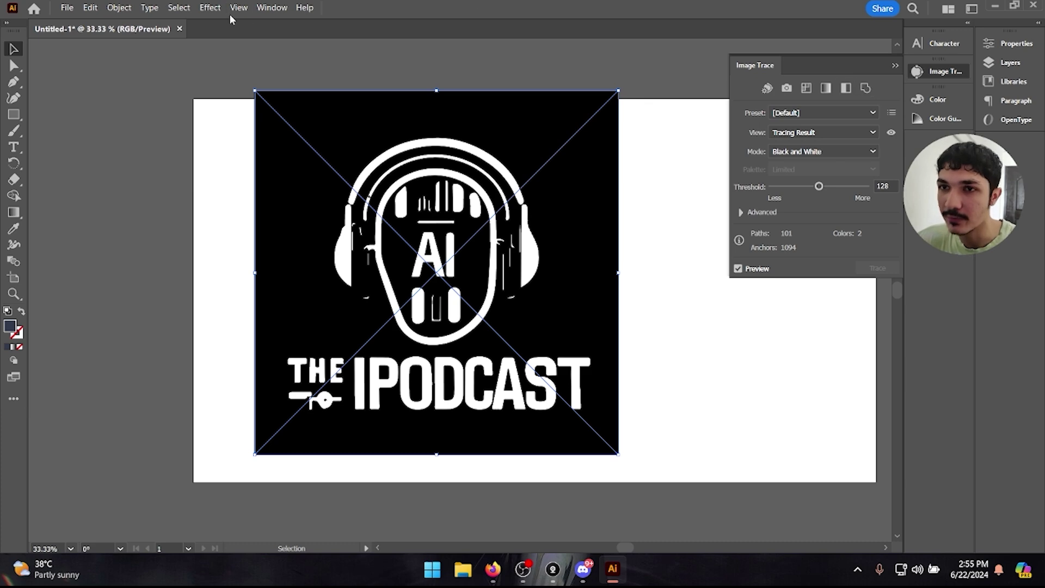
click(267, 7)
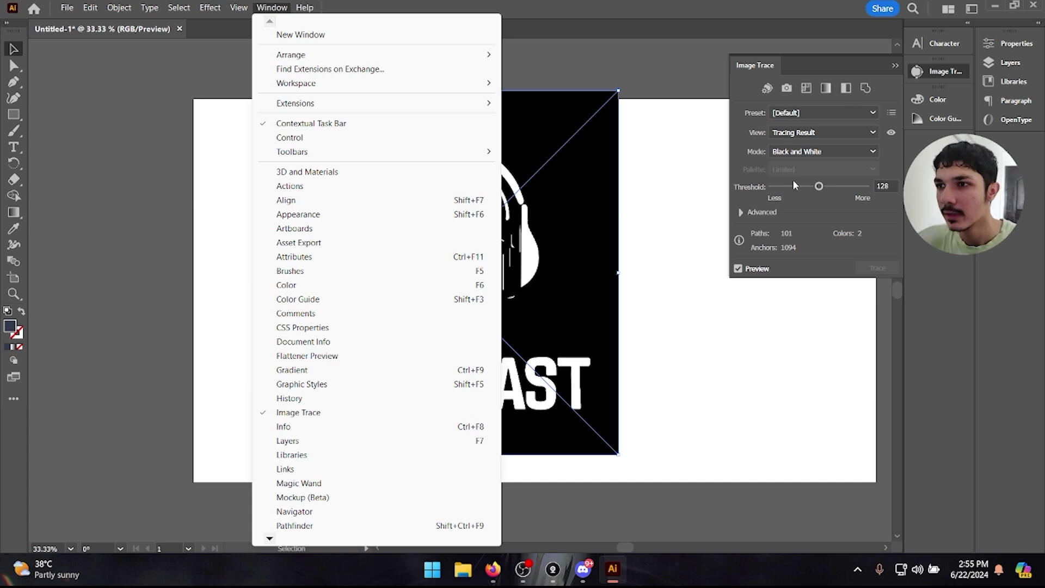
click(811, 98)
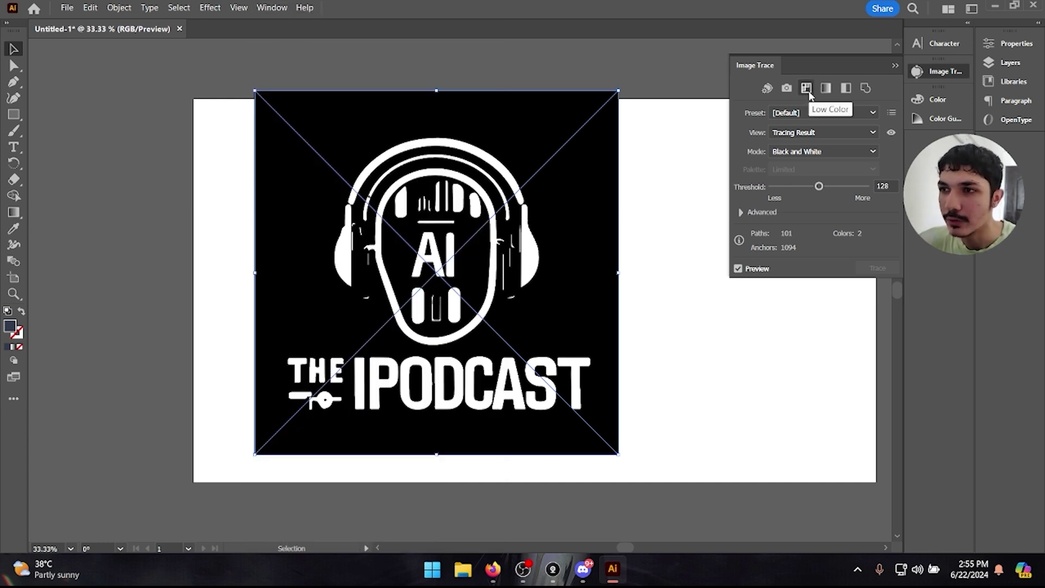
click(806, 88)
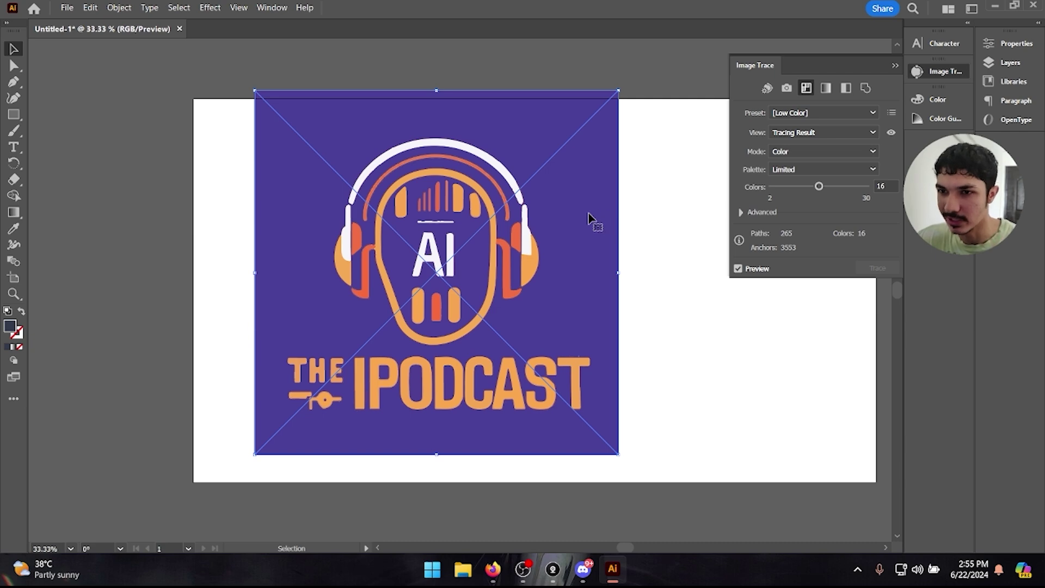
click(895, 67)
- Expand the traced podcast logo with Object and Fill enabled, and ungroup its shapes
click(118, 7)
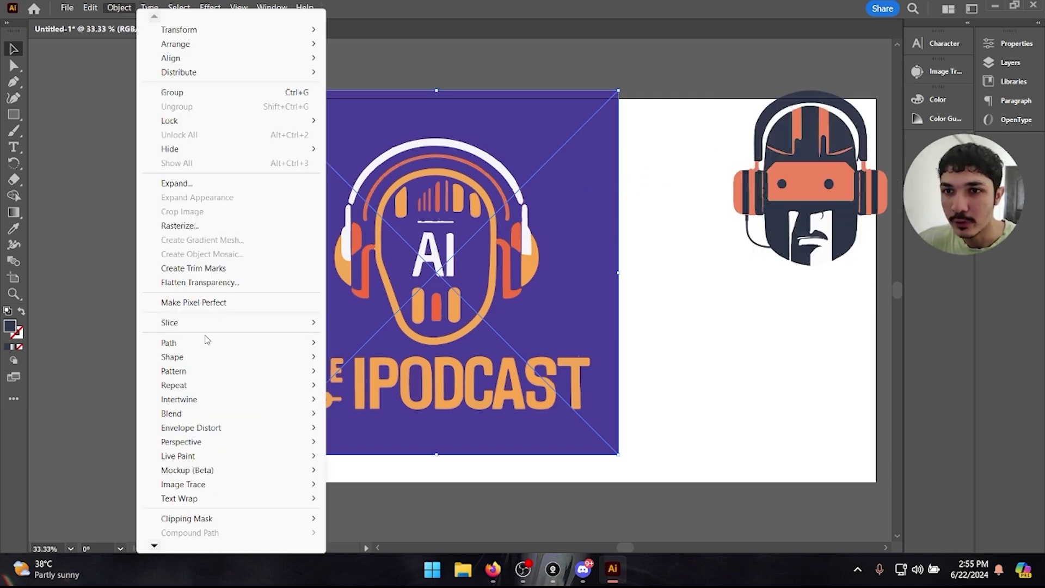
click(177, 183)
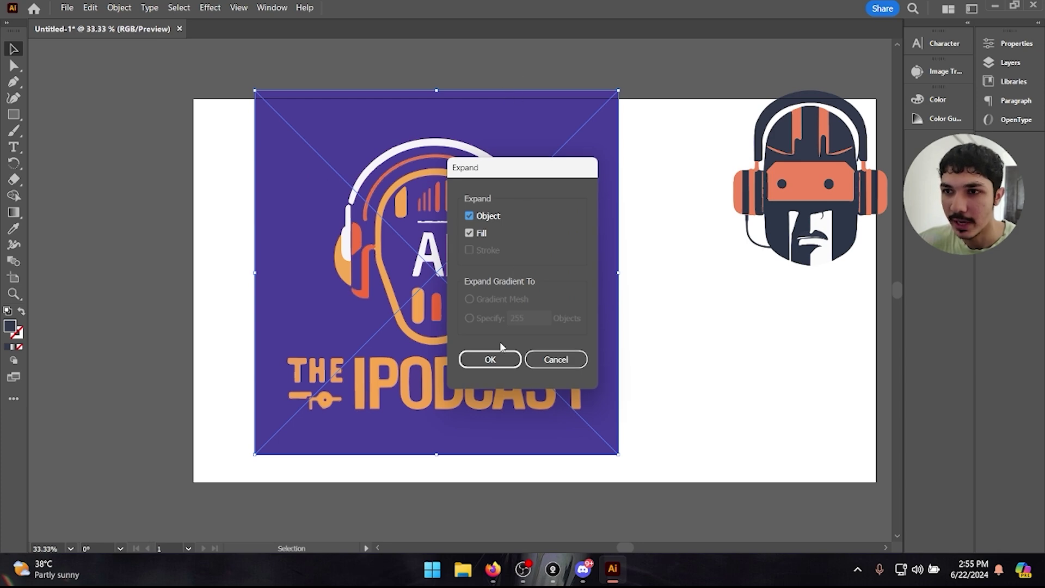
click(489, 359)
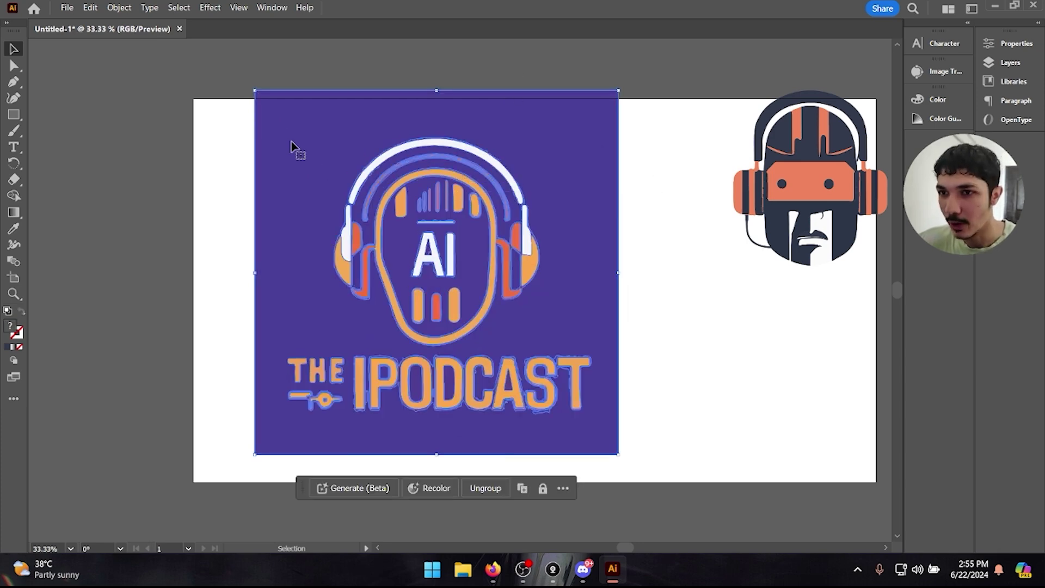
right_click(308, 158)
click(370, 327)
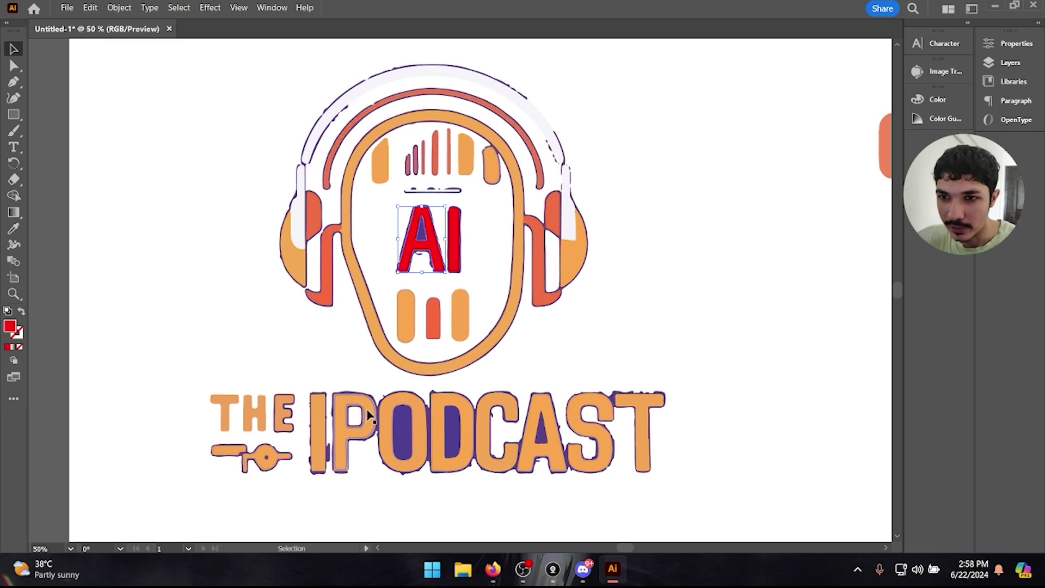
mouse_move(368, 413)
mouse_down()
mouse_move(384, 404)
mouse_move(366, 406)
mouse_move(369, 415)
mouse_up()
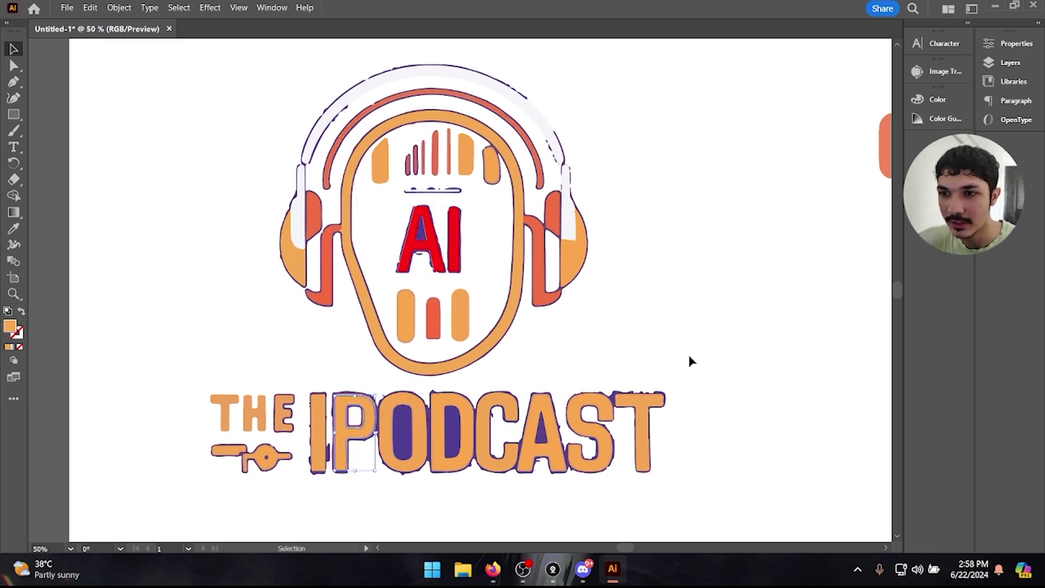
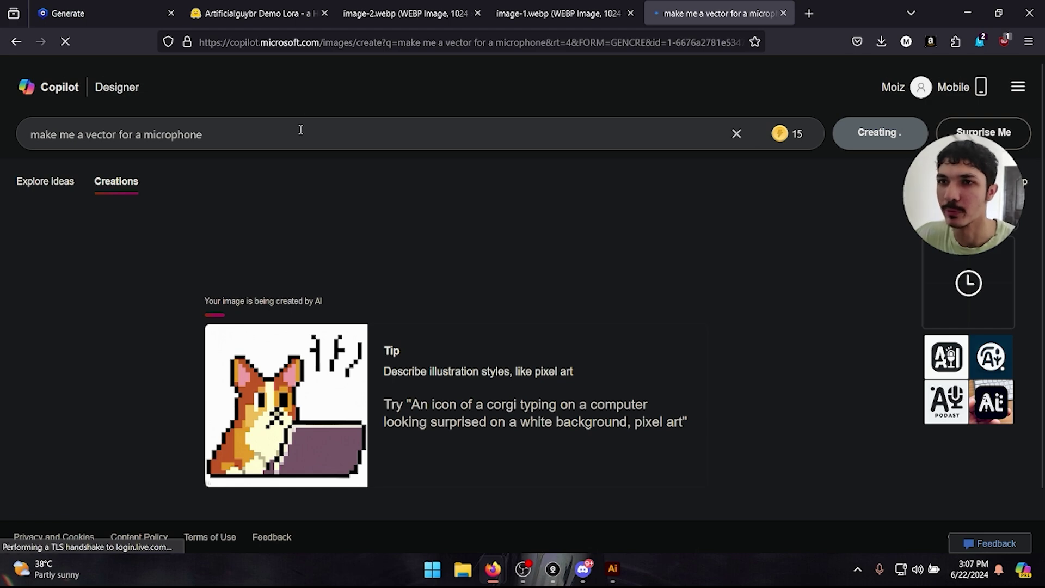
- View the microphone image generated on Civitai, and return to the microphone results in Copilot Designer
click(128, 4)
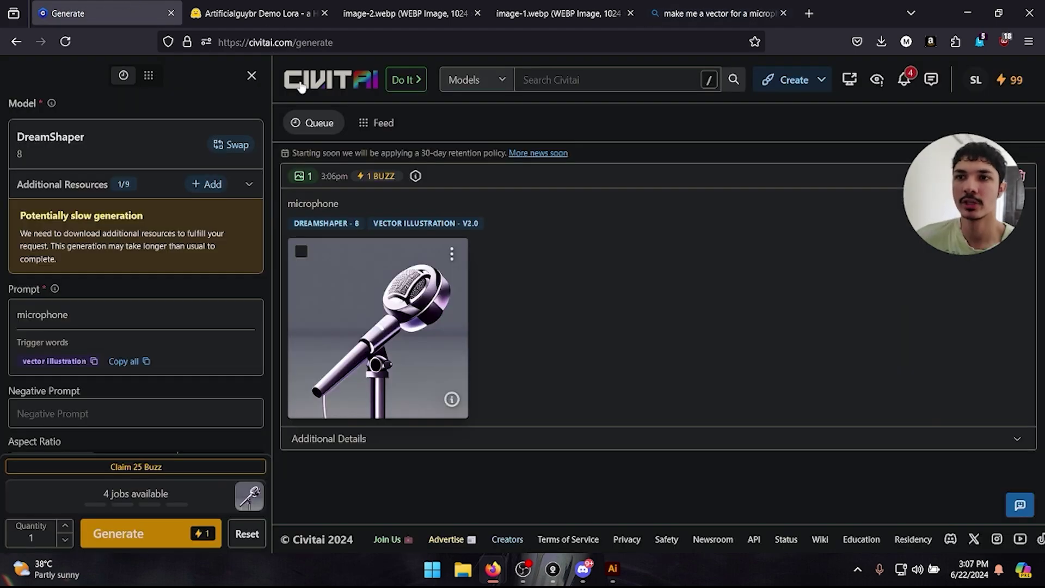
click(713, 13)
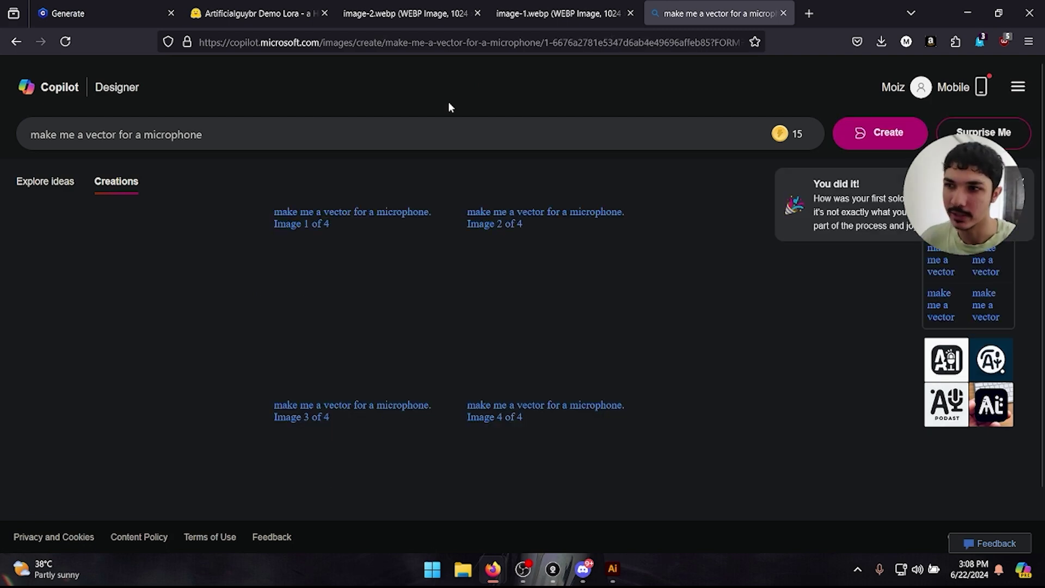
scroll(224, 325, down, 1)
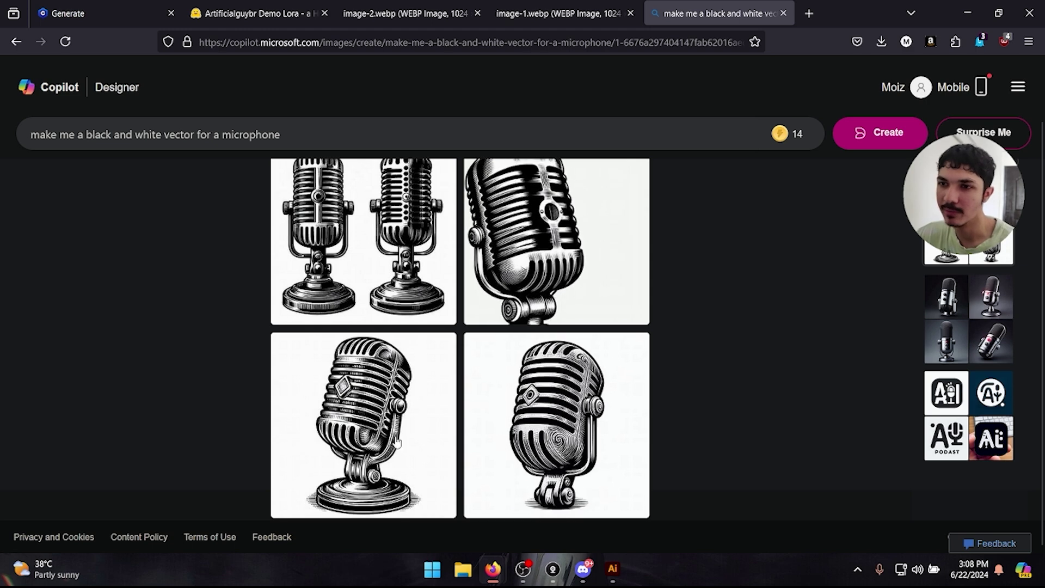
- Compare the images from "make me a vector for a microphone" with those from "make me a black and white vector for a microphone"
click(978, 311)
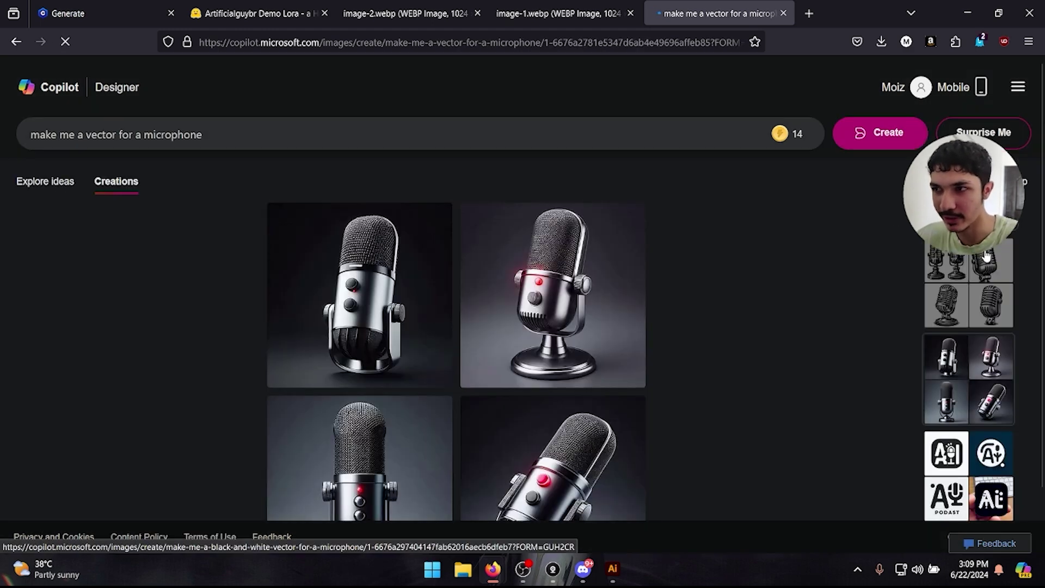
click(951, 289)
scroll(600, 327, down, 1)
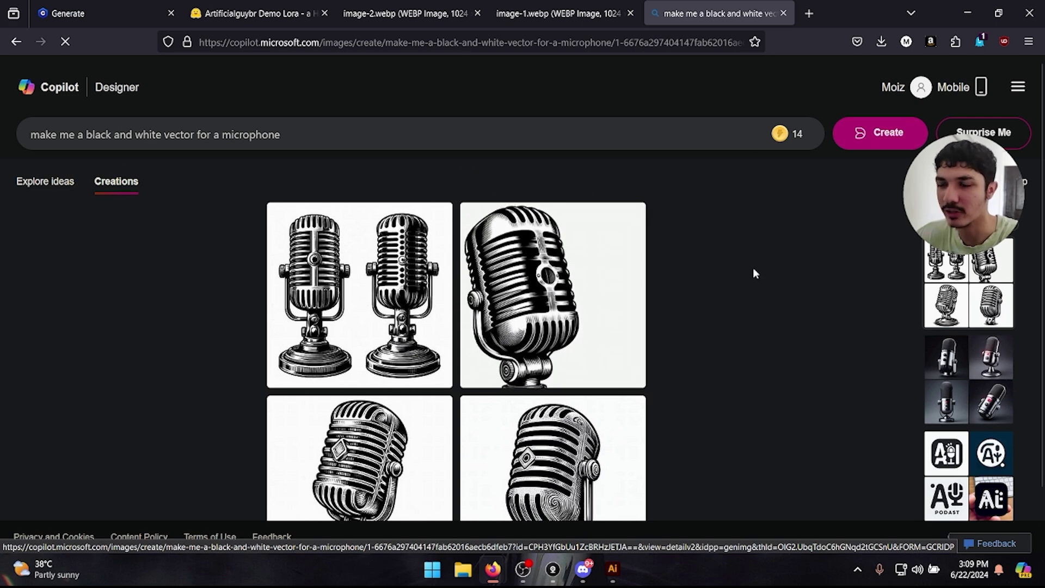
scroll(752, 266, down, 1)
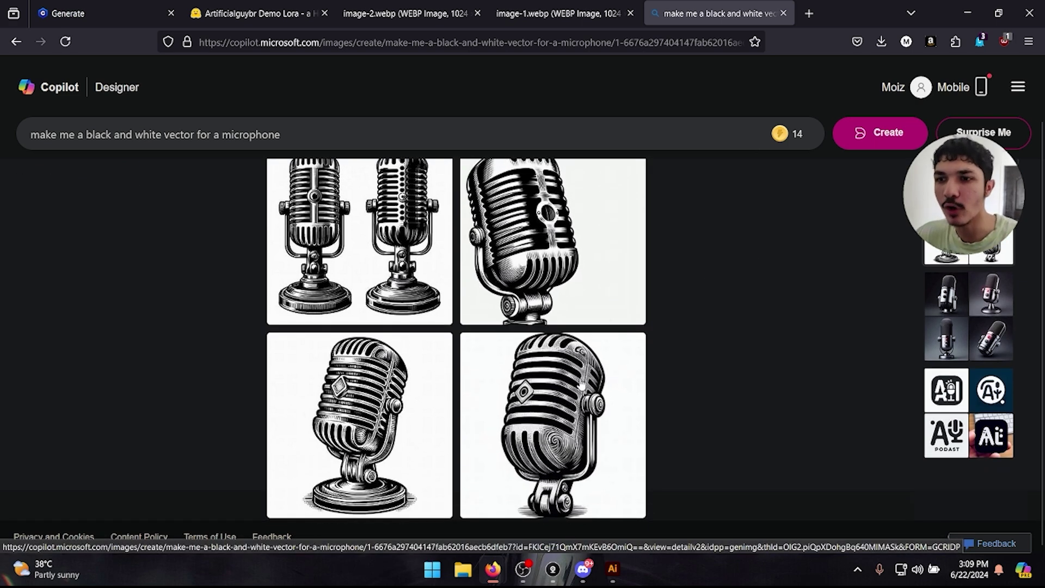
- Open the fourth black and white microphone image, the one standing on a small swivel joint, and download it
click(502, 315)
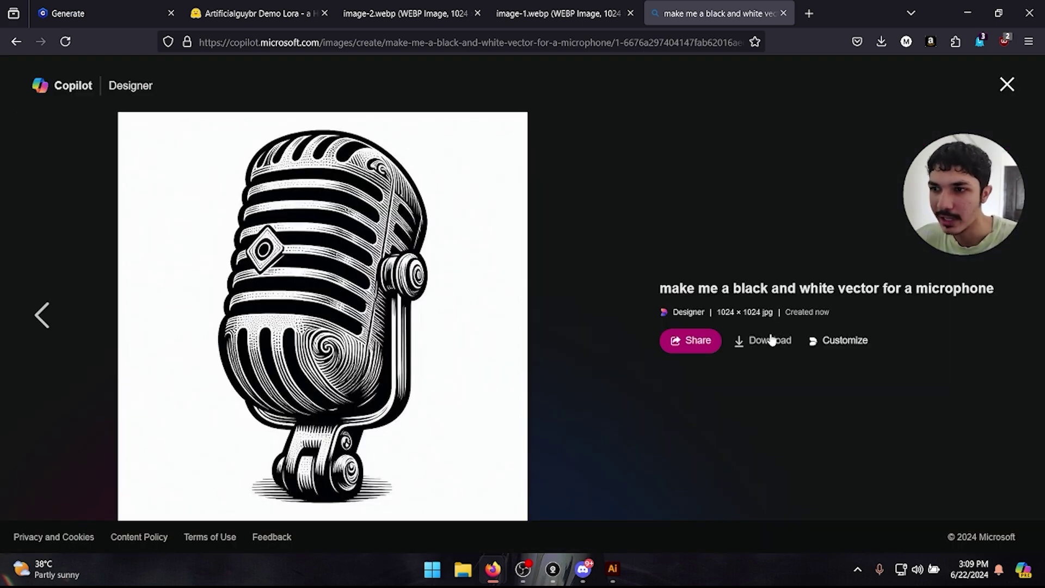
right_click(436, 253)
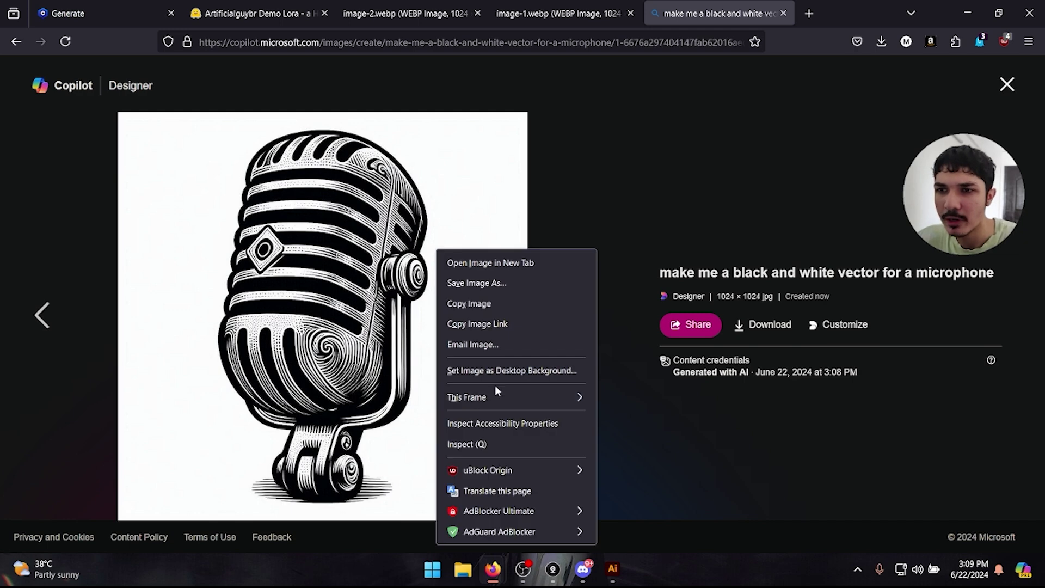
click(666, 253)
click(777, 334)
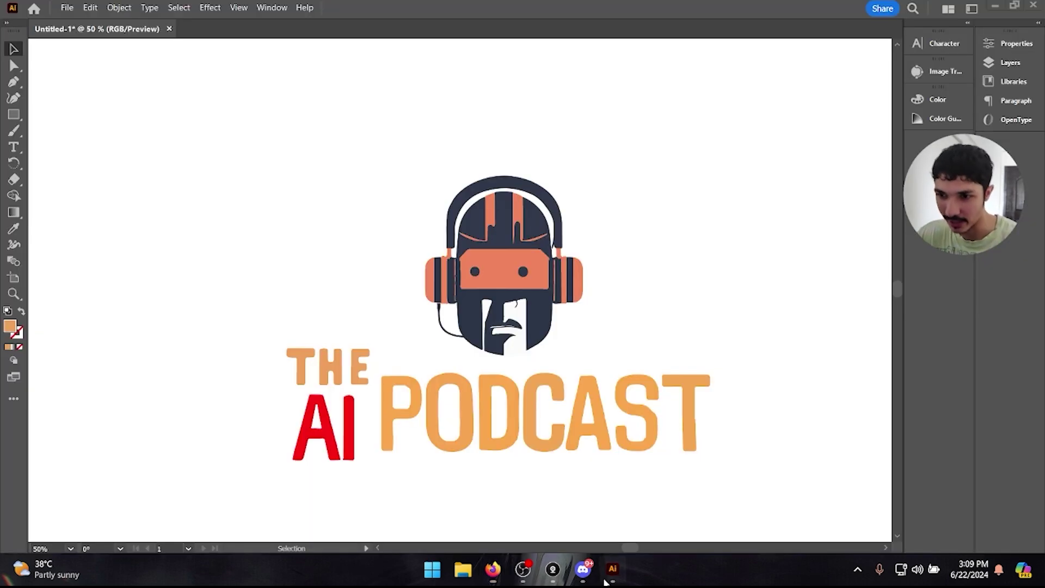
- Switch to Illustrator, add the microphone image from the Downloads folder, and position it over the artboard's upper left corner
click(612, 568)
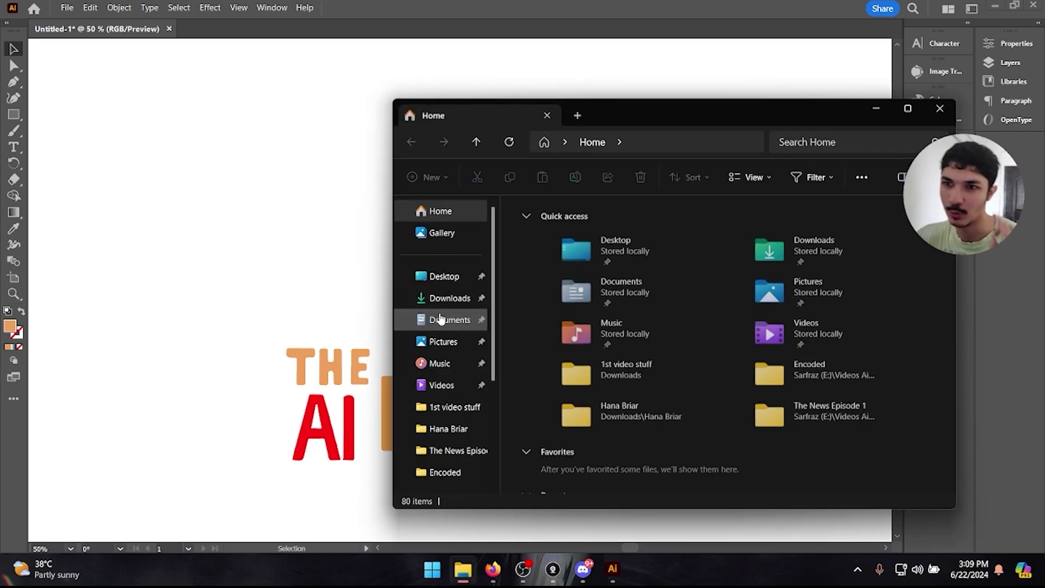
click(434, 301)
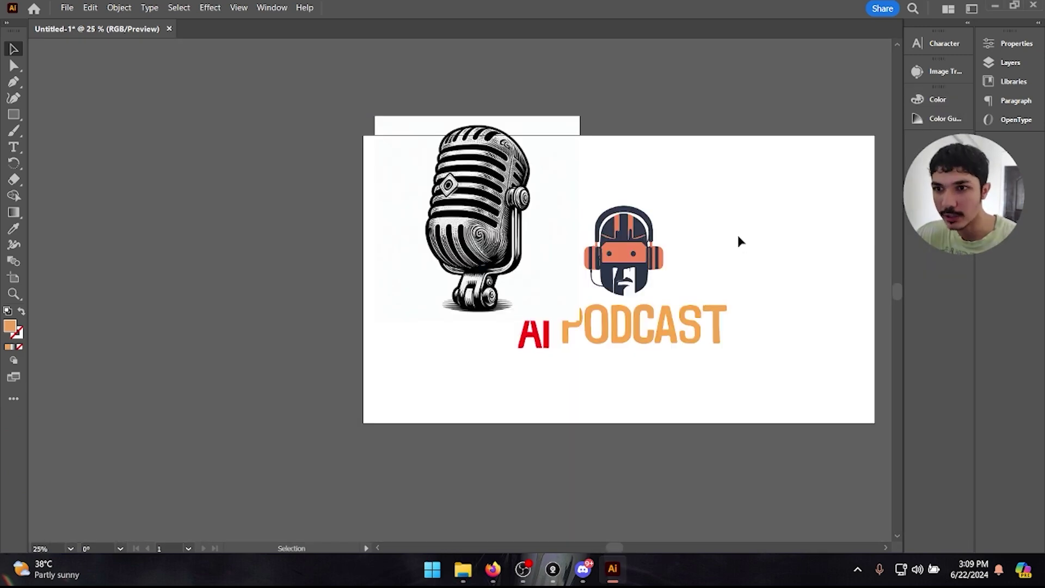
drag(507, 206, 501, 222)
scroll(472, 240, up, 1)
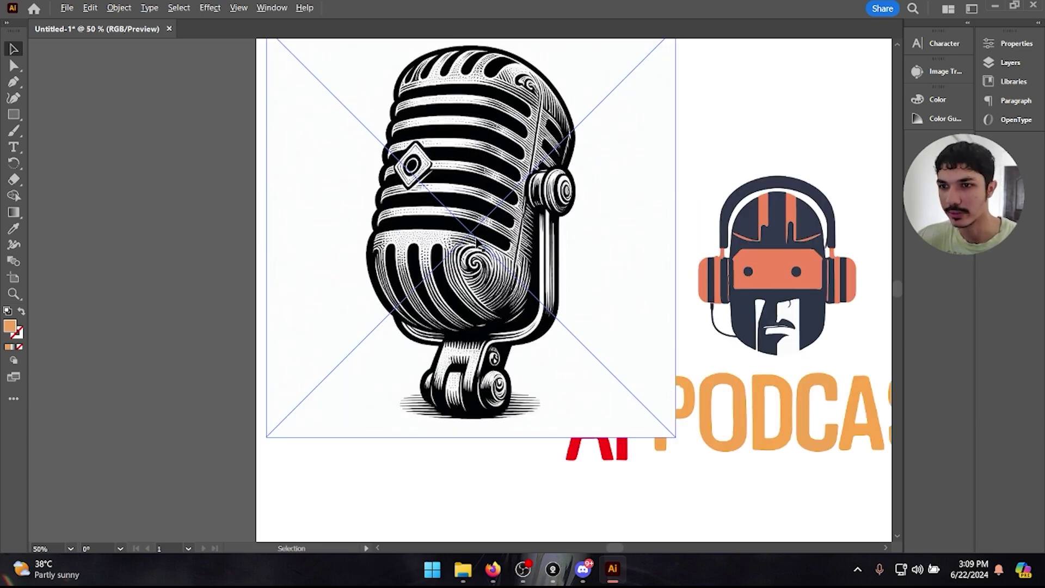
scroll(518, 503, up, 2)
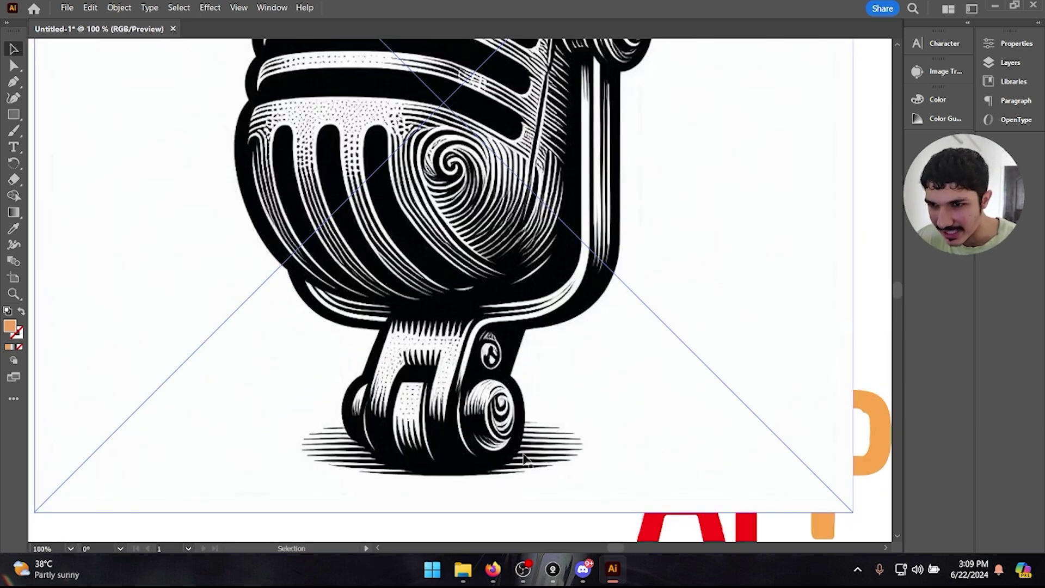
scroll(536, 451, down, 3)
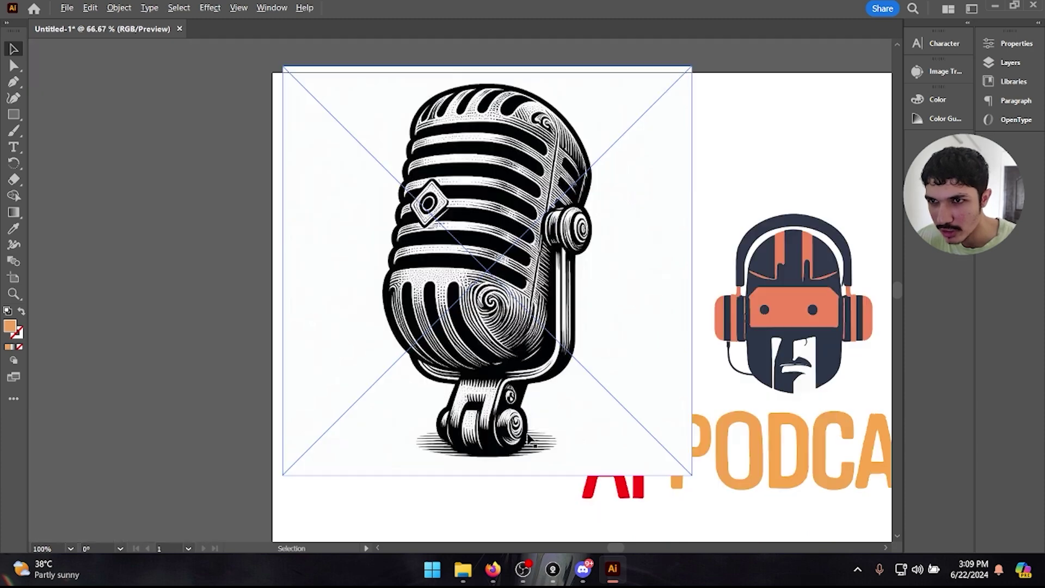
mouse_move(486, 351)
mouse_down()
mouse_move(461, 316)
mouse_move(470, 294)
mouse_move(299, 250)
mouse_move(449, 241)
mouse_up()
- Trace the microphone image, check the default black and white result up close, and apply the Low Color preset instead
click(937, 71)
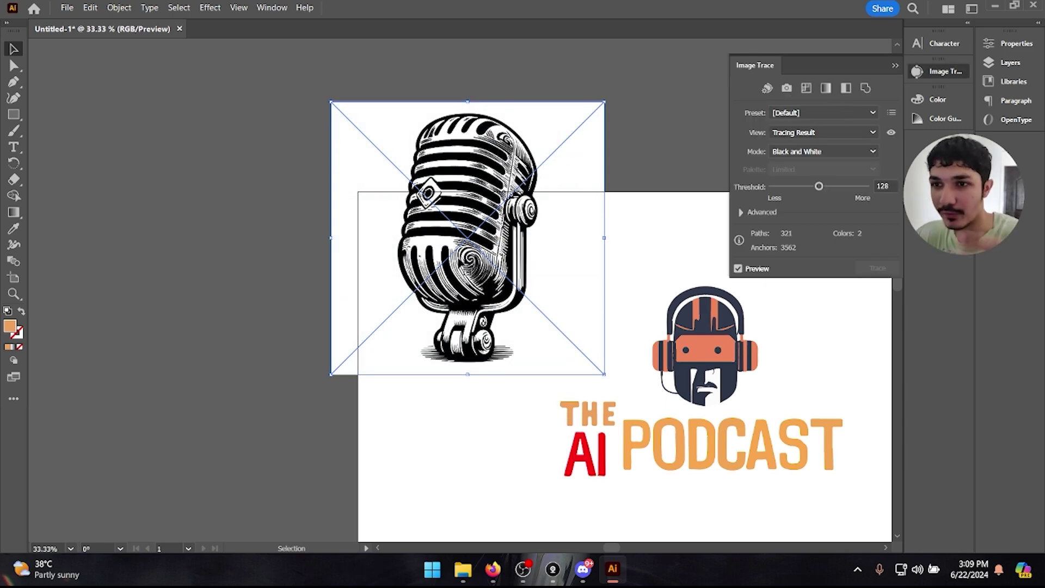
scroll(457, 262, left, 1)
scroll(457, 262, up, 4)
scroll(459, 260, down, 3)
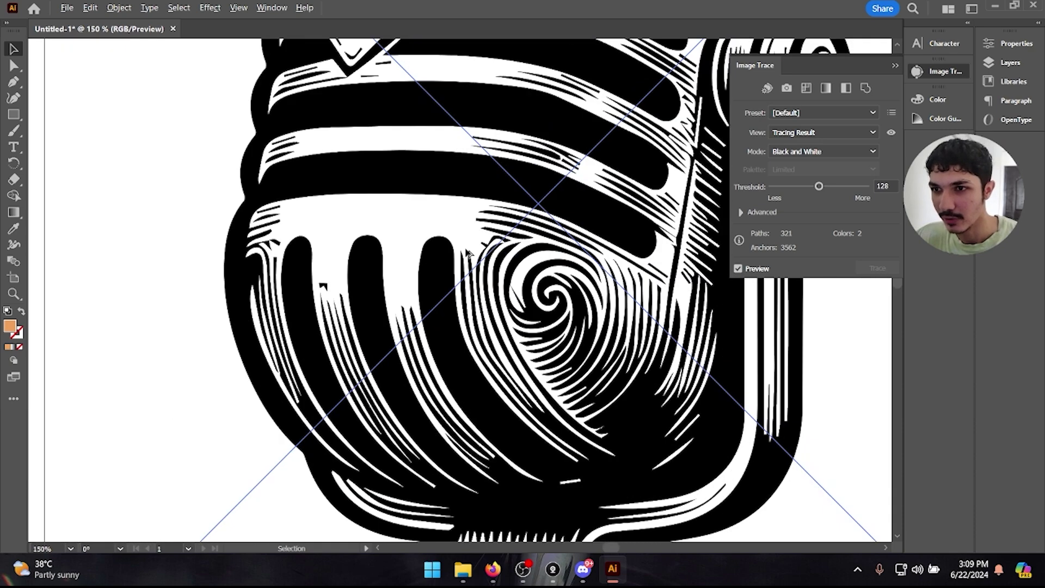
click(807, 90)
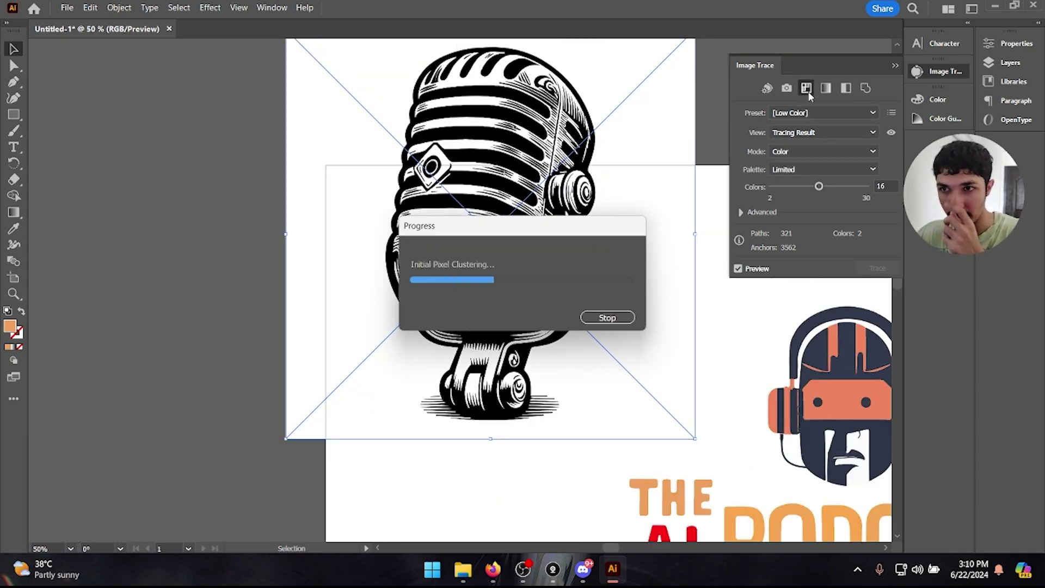
click(895, 66)
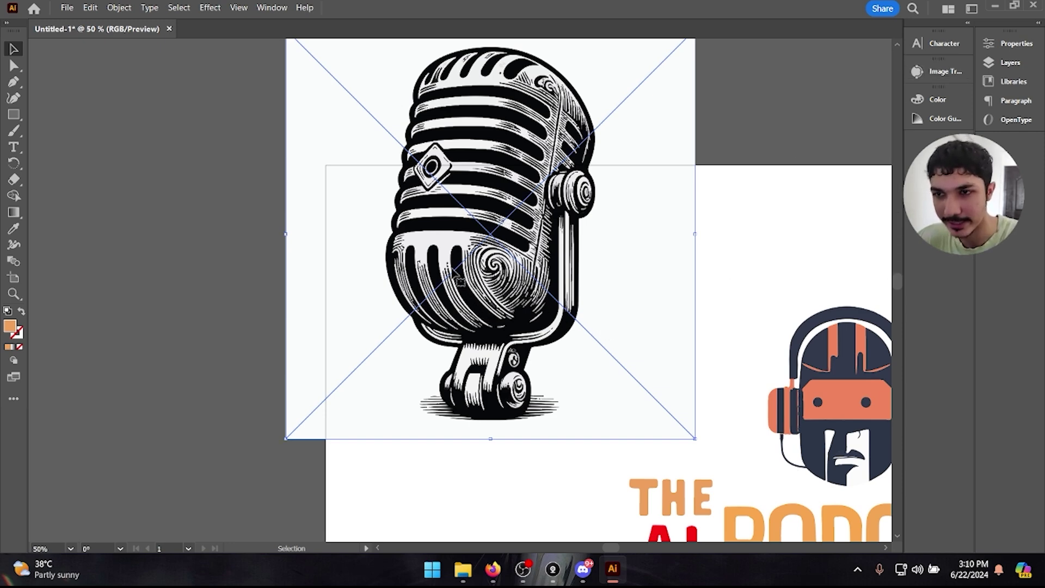
- Move the vectorized microphone off the artboard onto the empty canvas to its left
click(698, 160)
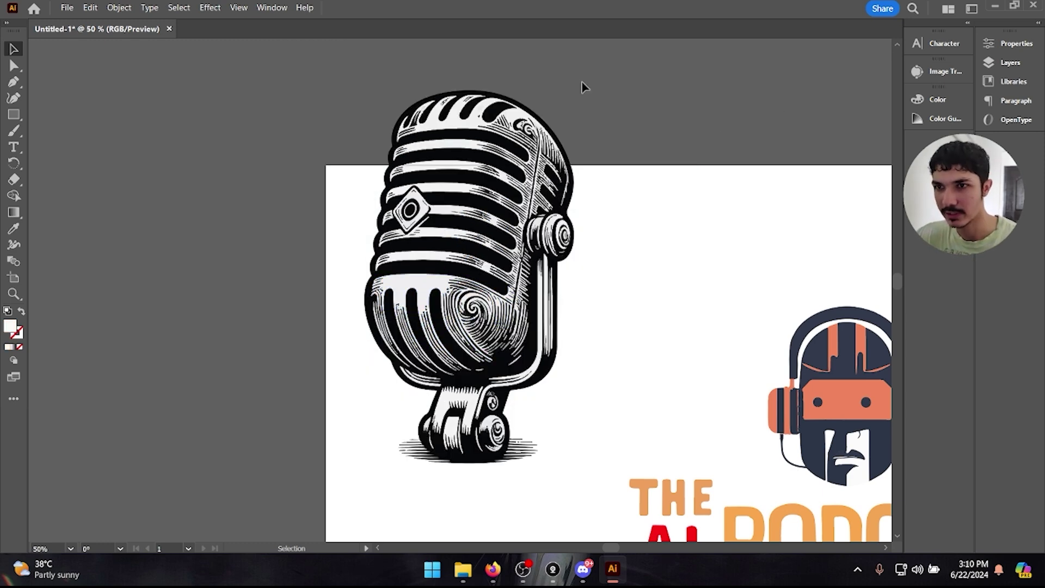
drag(655, 88, 334, 495)
click(285, 534)
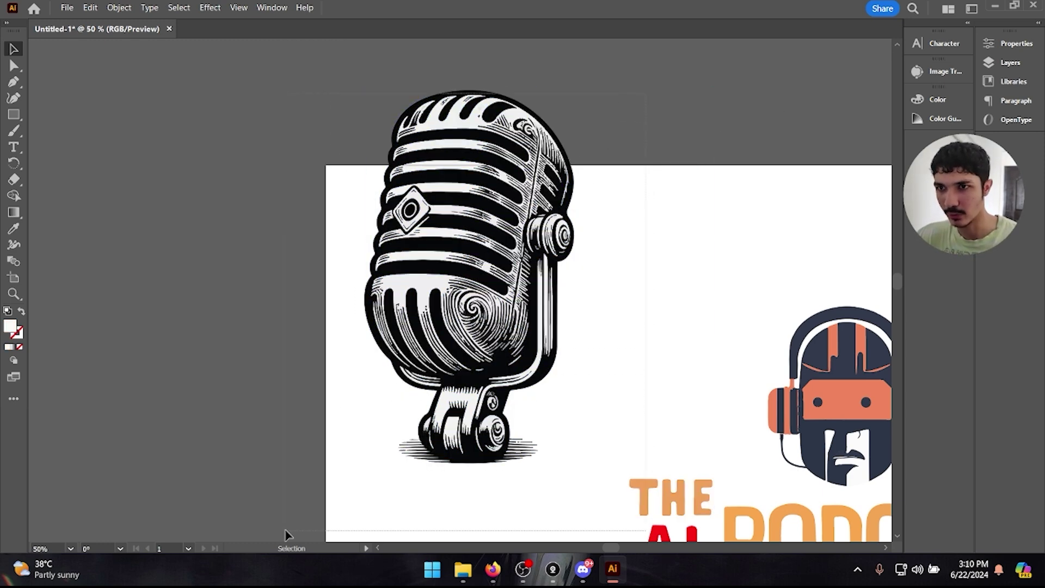
click(473, 229)
drag(473, 228, 225, 231)
click(275, 145)
scroll(275, 144, left, 5)
scroll(270, 143, down, 1)
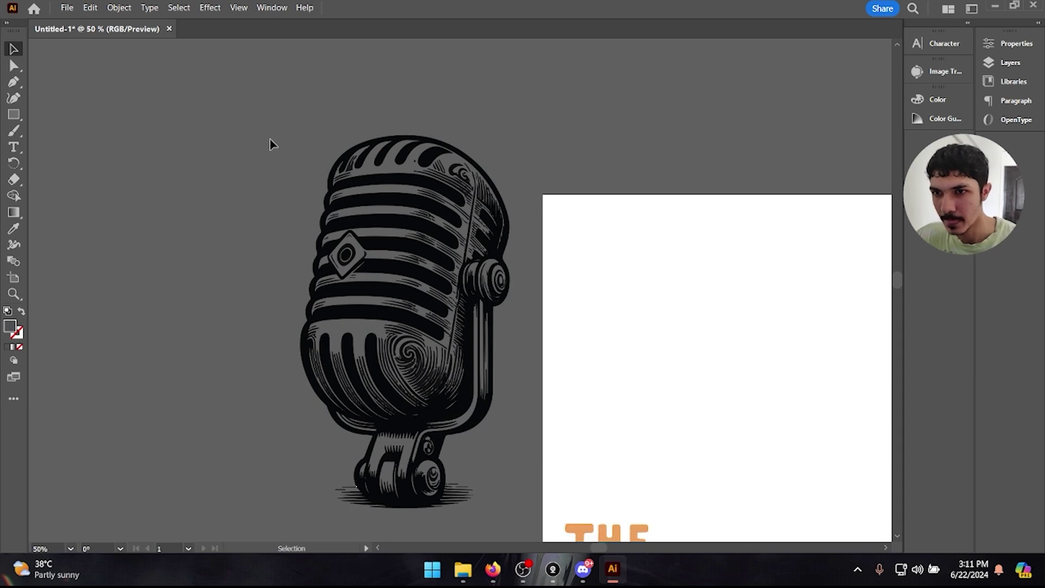
- Select all paths of the vectorized microphone and group them into one object
key(a)
drag(236, 103, 518, 519)
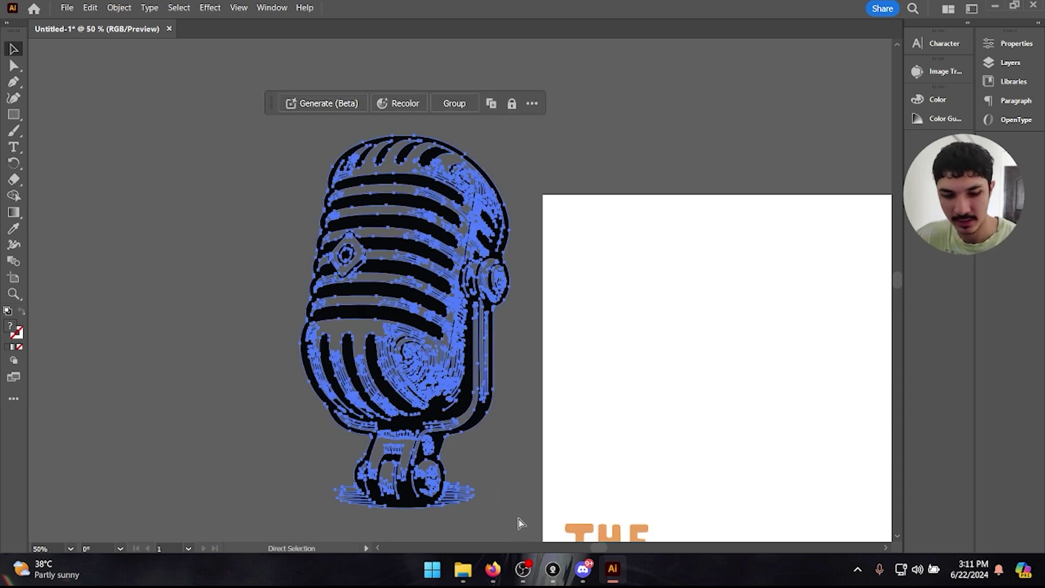
key(ctrl+g)
key(v)
click(240, 191)
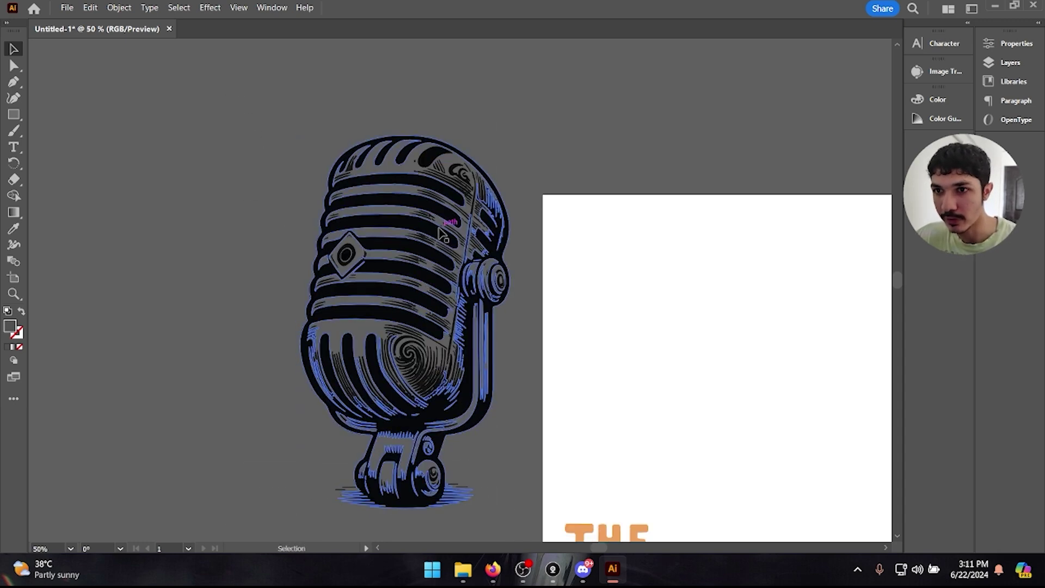
- Scale down the grouped microphone, move it onto the headphone-wearing face, and recolor it white
click(479, 391)
drag(508, 507, 417, 421)
drag(411, 326, 426, 343)
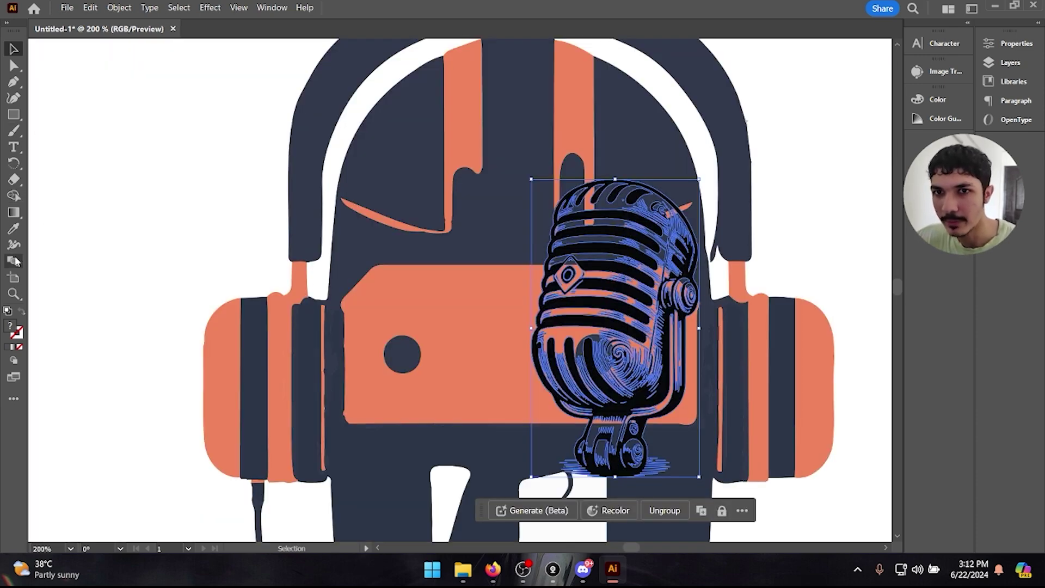
click(937, 100)
click(767, 185)
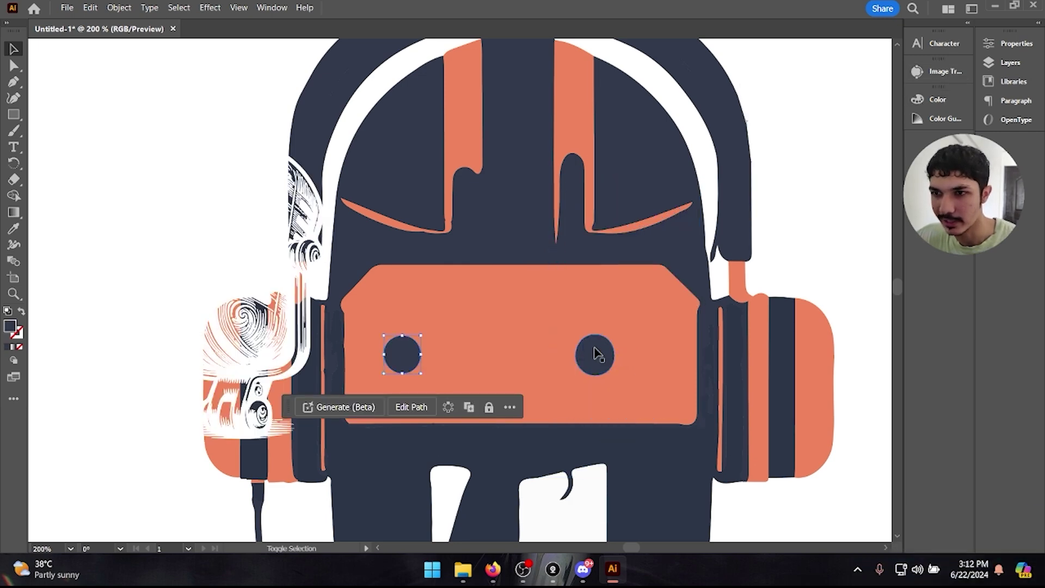
- Fill both round dark eyes with the orange color sampled from the visor
shift+click(595, 354)
click(14, 229)
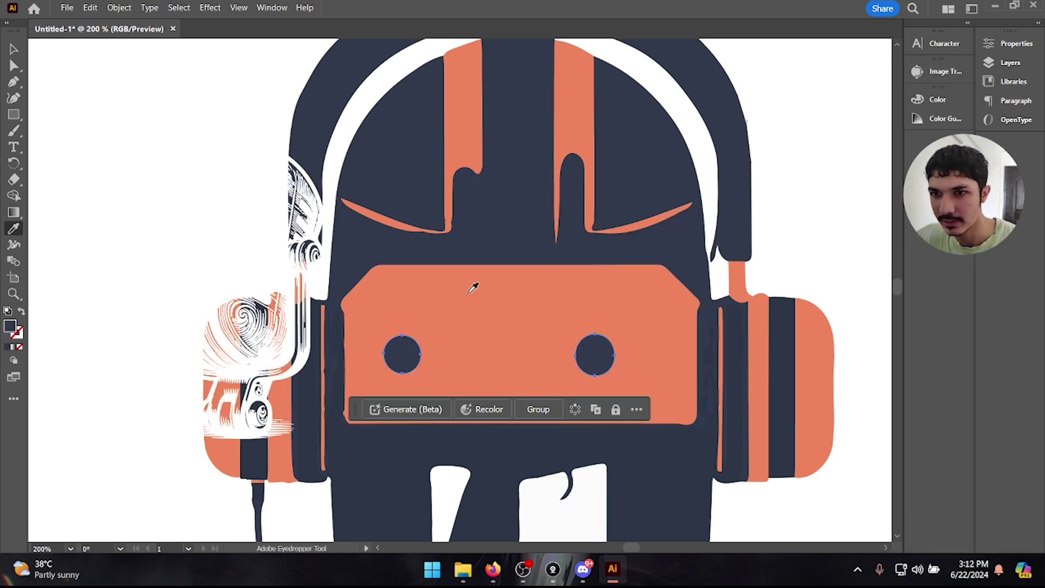
click(474, 288)
click(14, 64)
key(v)
- Move the white microphone onto the visor, shrink it to eye size, and position it where the right eye was
click(242, 310)
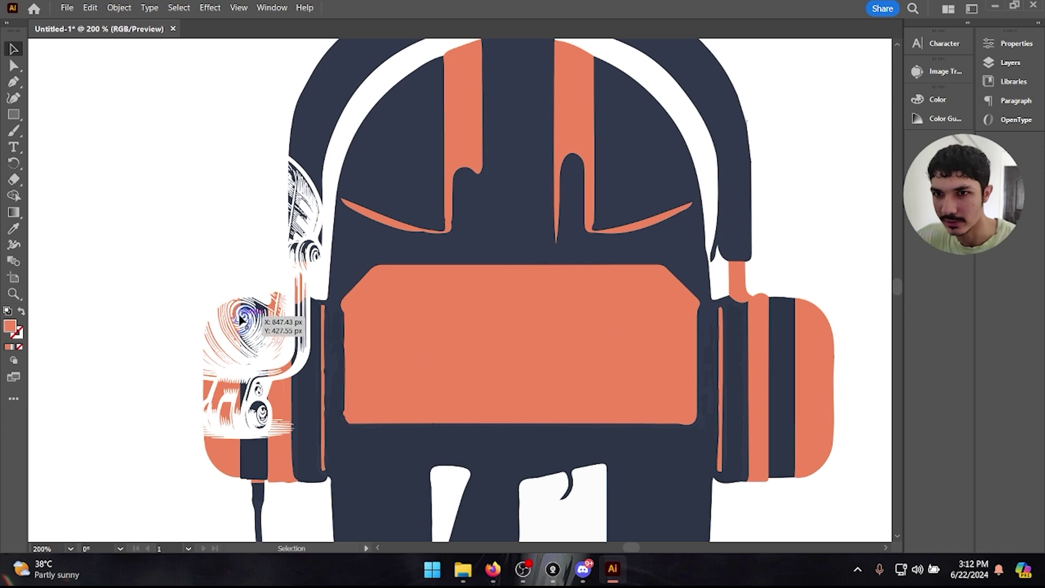
drag(242, 310, 544, 370)
drag(642, 478, 606, 354)
drag(587, 319, 603, 348)
click(814, 272)
- Duplicate the microphone to the left side of the visor and reflect the copy across the vertical axis
key(ctrl+0)
alt+scroll(637, 348, up, 4)
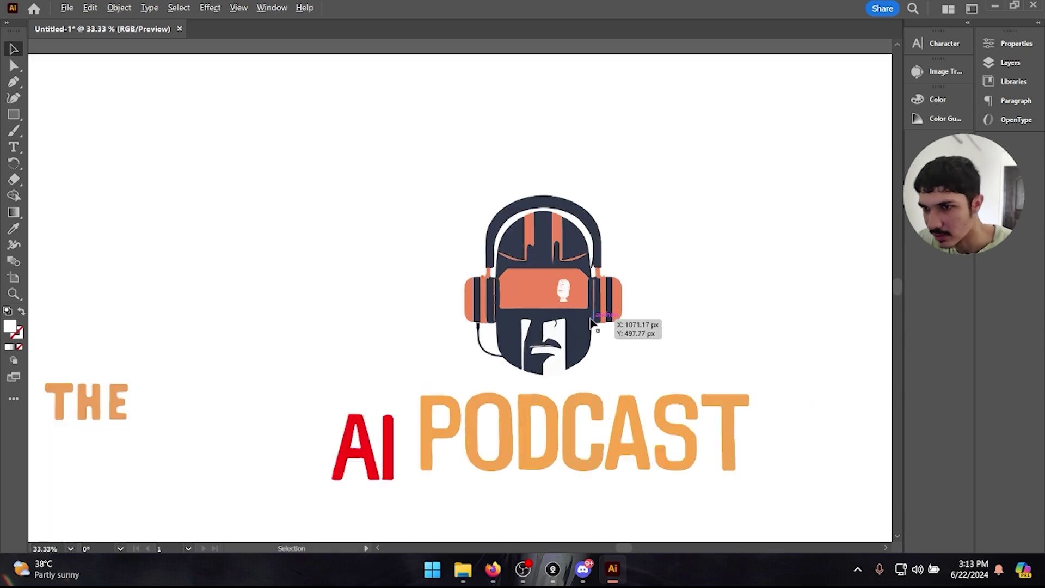
alt+scroll(431, 217, up, 3)
drag(681, 285, 435, 286)
right_click(435, 287)
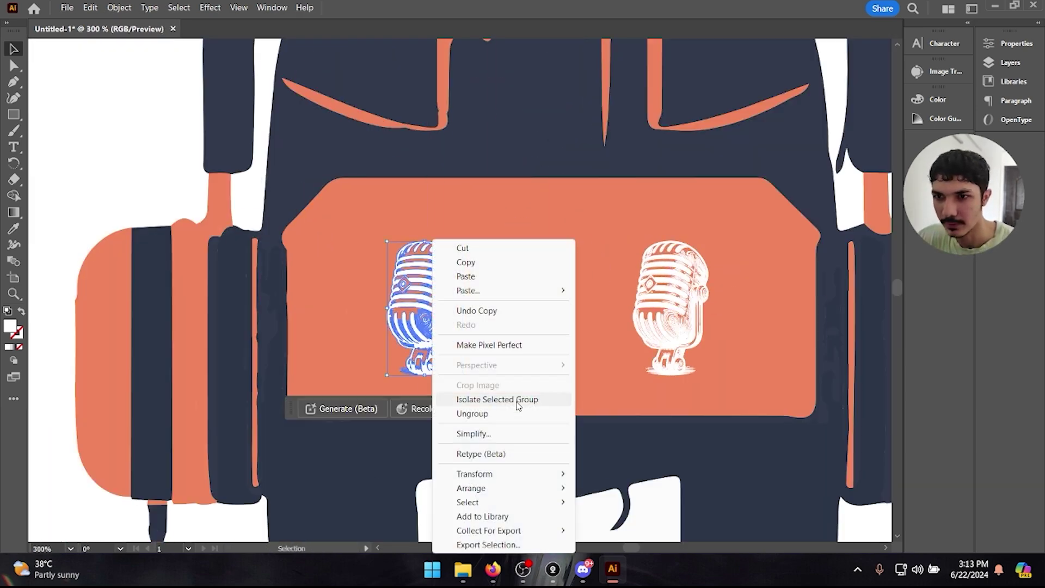
mouse_move(510, 490)
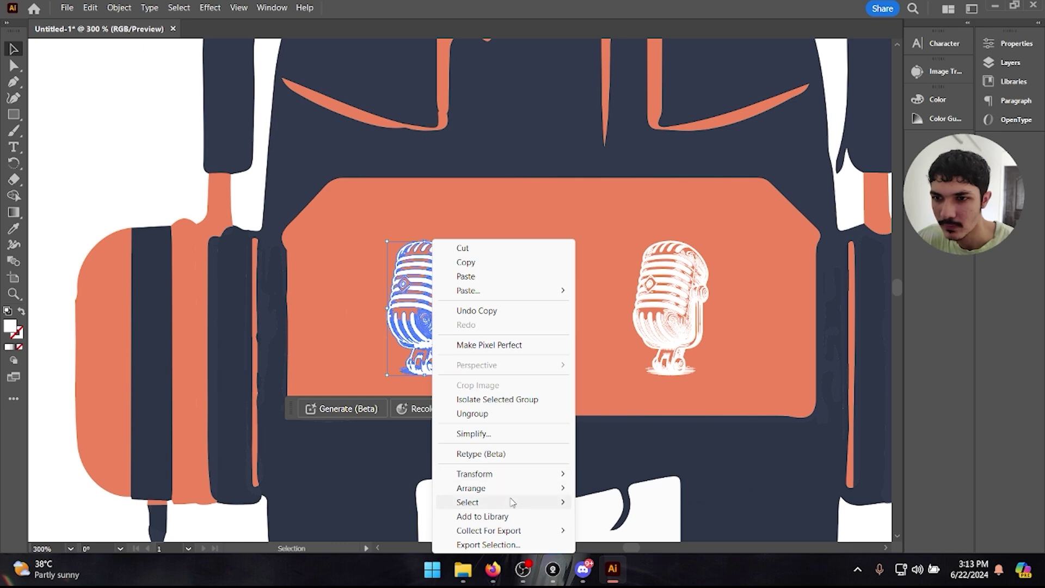
click(612, 405)
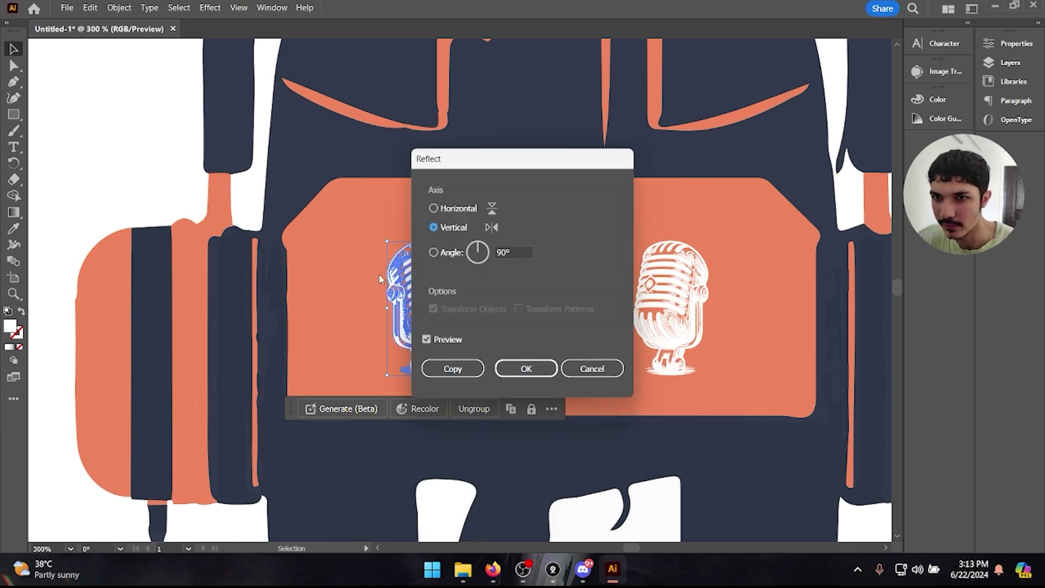
key(Return)
click(73, 158)
- Move the word "THE" directly above the red "AI" lettering beside "PODCAST"
key(ctrl+minus)
key(ctrl+minus)
key(ctrl+minus)
key(ctrl+minus)
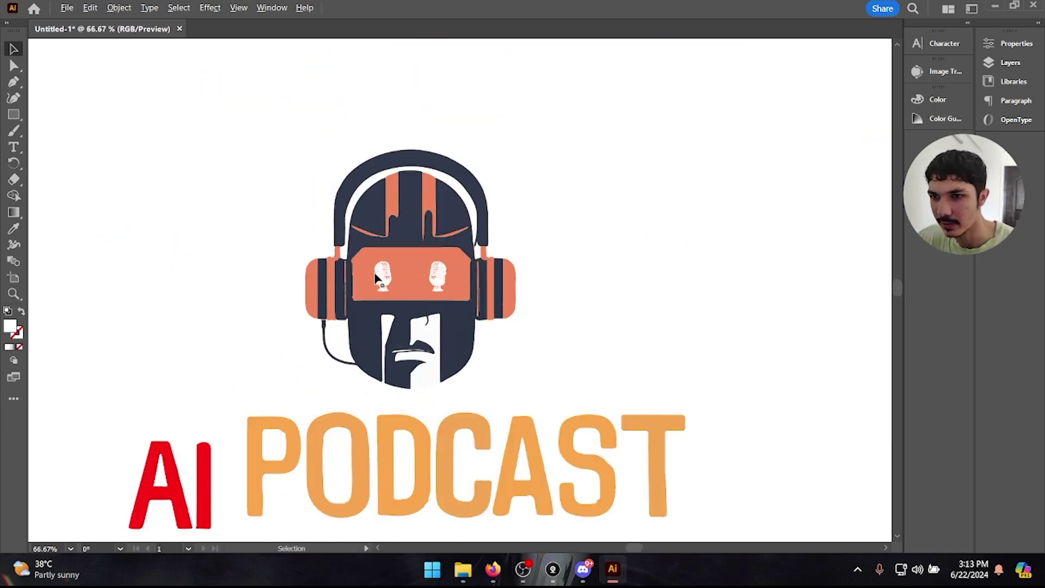
scroll(499, 362, down, 1)
scroll(501, 360, left, 2)
scroll(690, 383, down, 2)
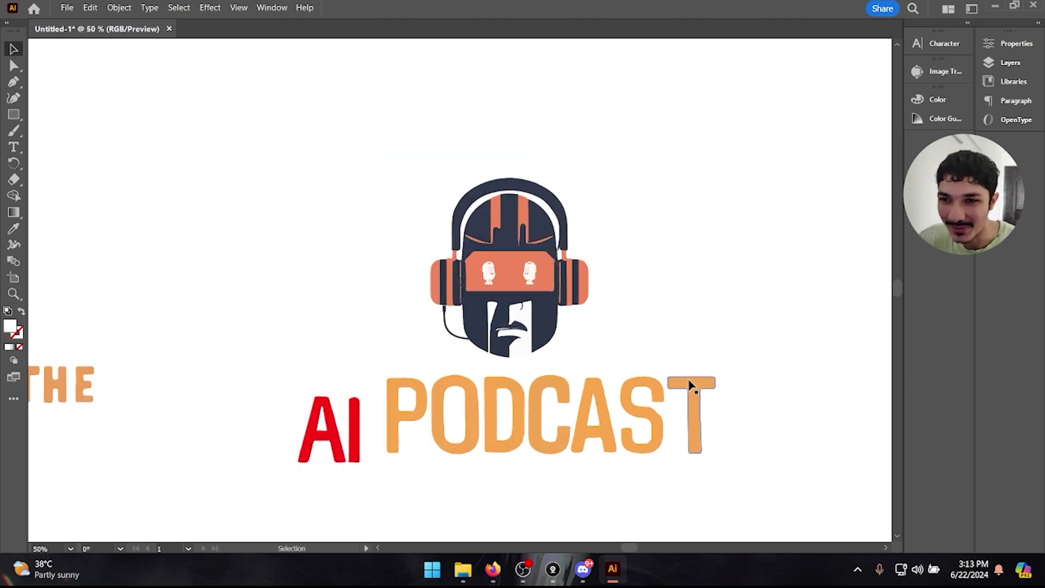
drag(284, 384, 466, 371)
click(777, 322)
- Review the overall logo composition on the artboard and examine the microphone eyes up close
scroll(777, 322, down, 1)
scroll(762, 325, up, 1)
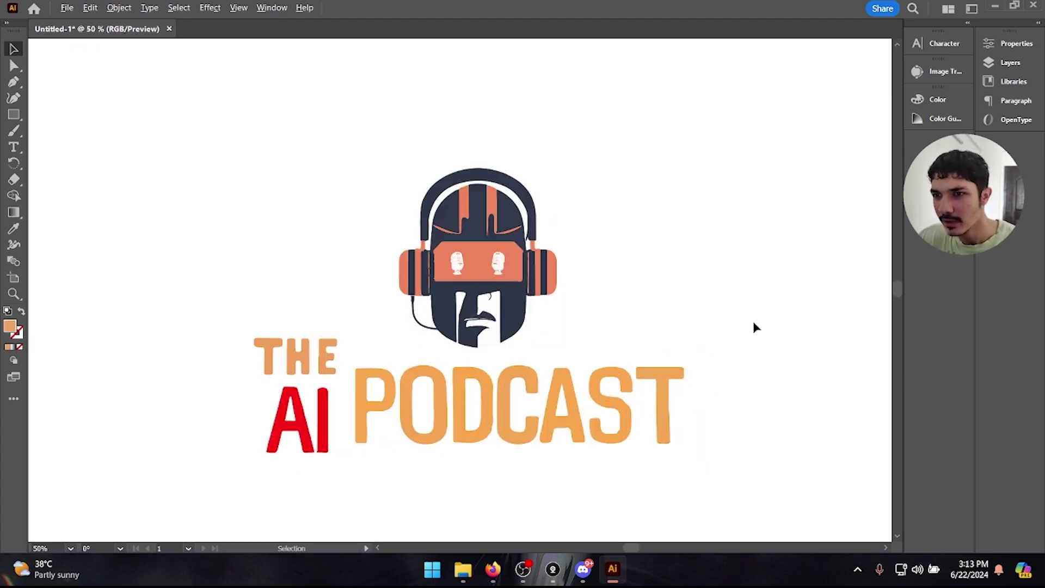
key(ctrl+minus)
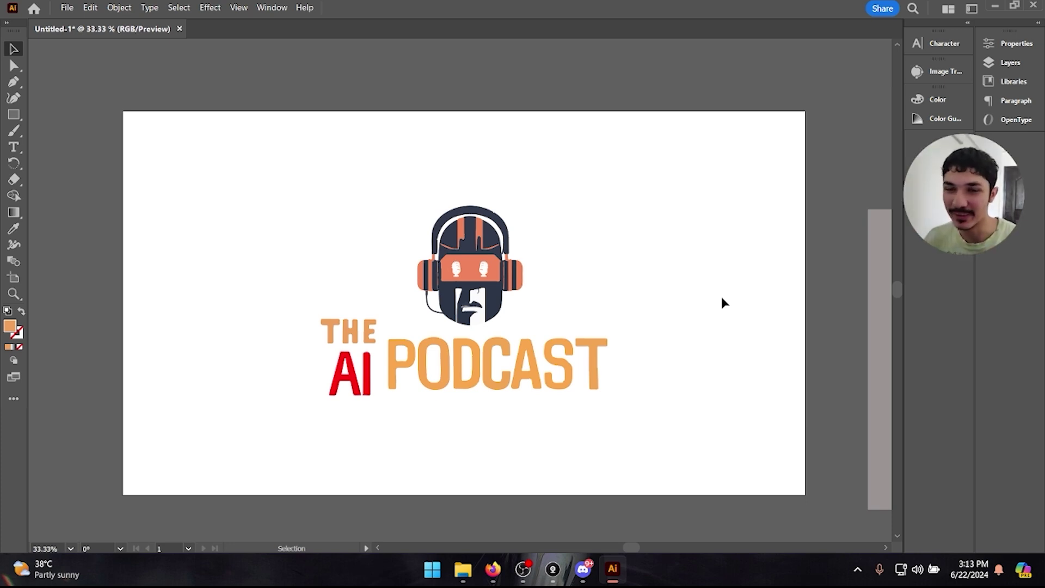
key(ctrl+plus)
key(ctrl+plus)
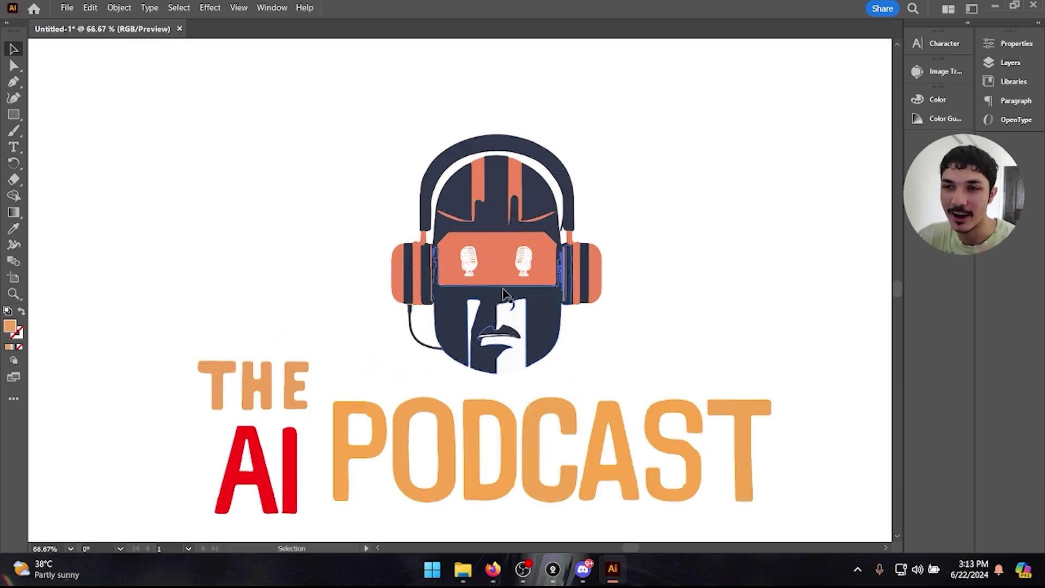
drag(442, 248, 523, 279)
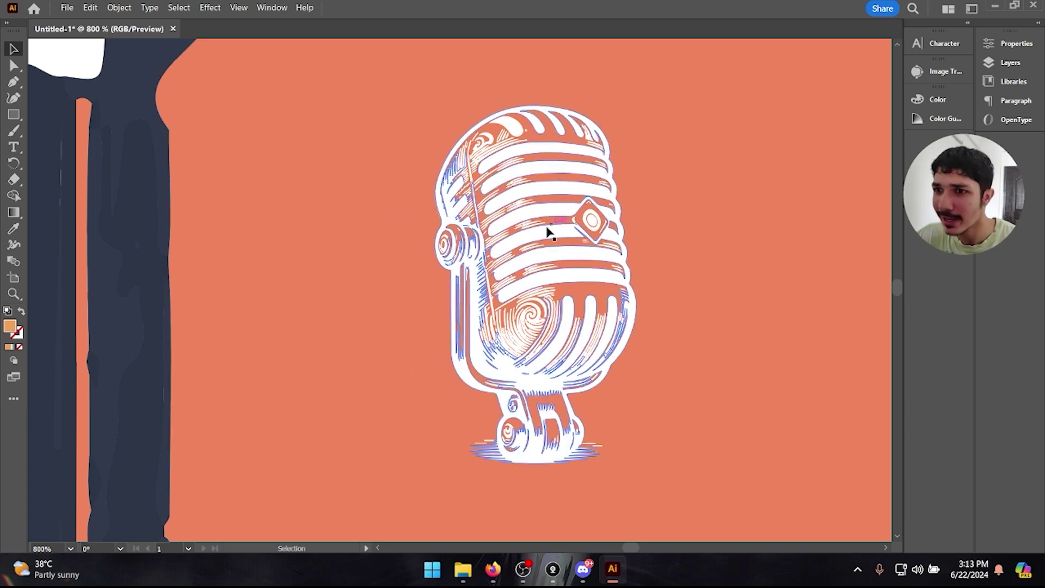
scroll(554, 237, down, 7)
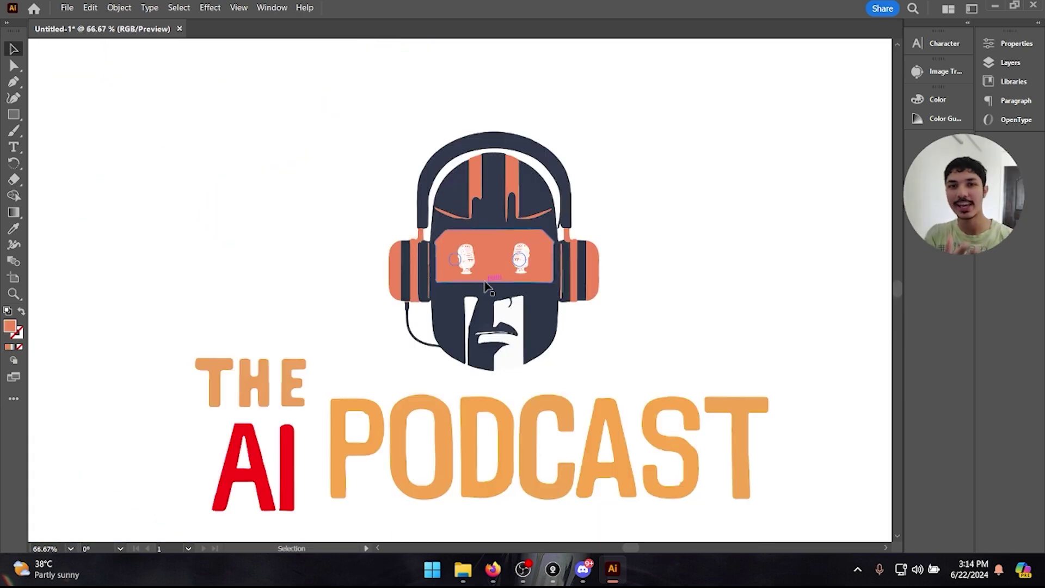